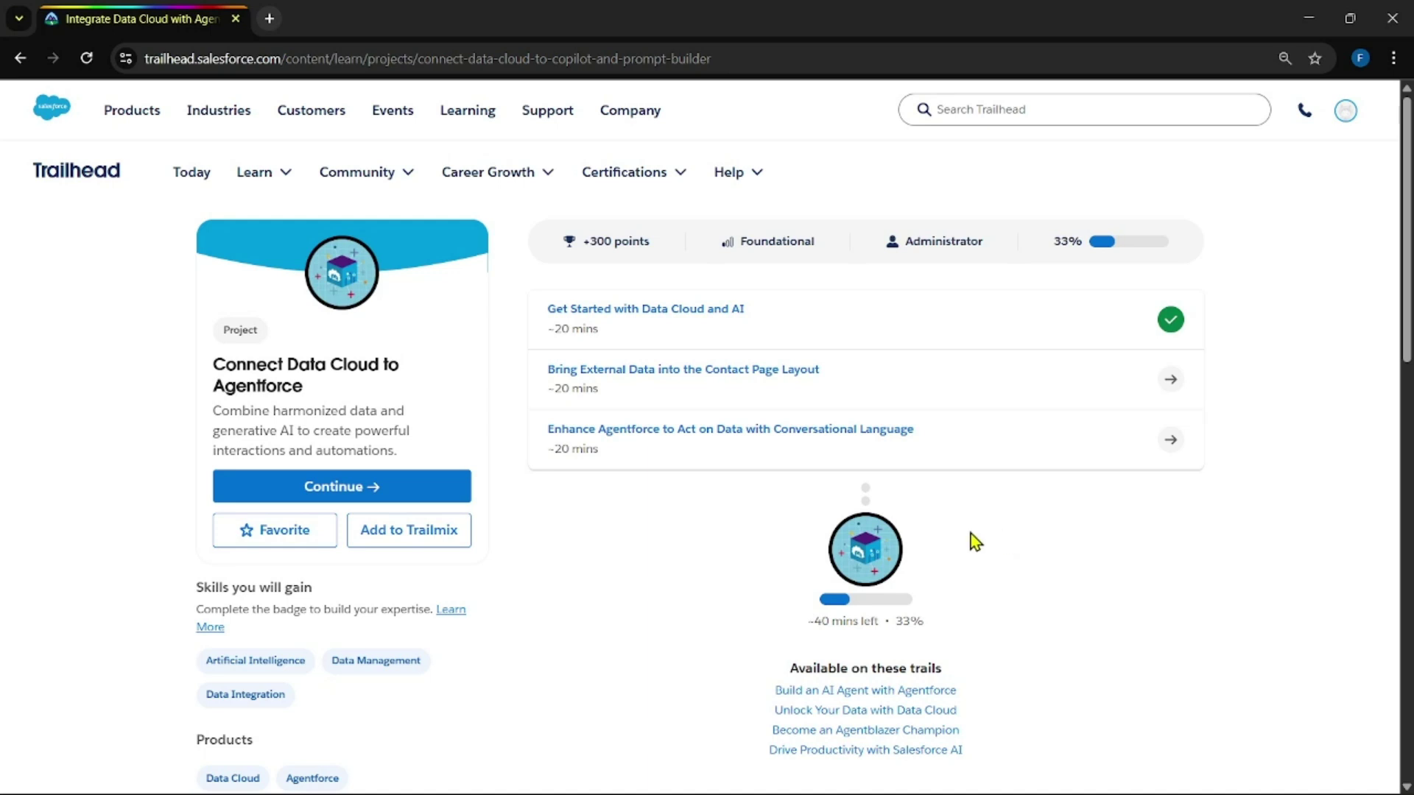
Step: Open the 'Bring External Data into the Contact Page Layout' step, review Enable Data Streams, then go to the org's Home
{"action": "left_click", "coordinate": [699, 375]}
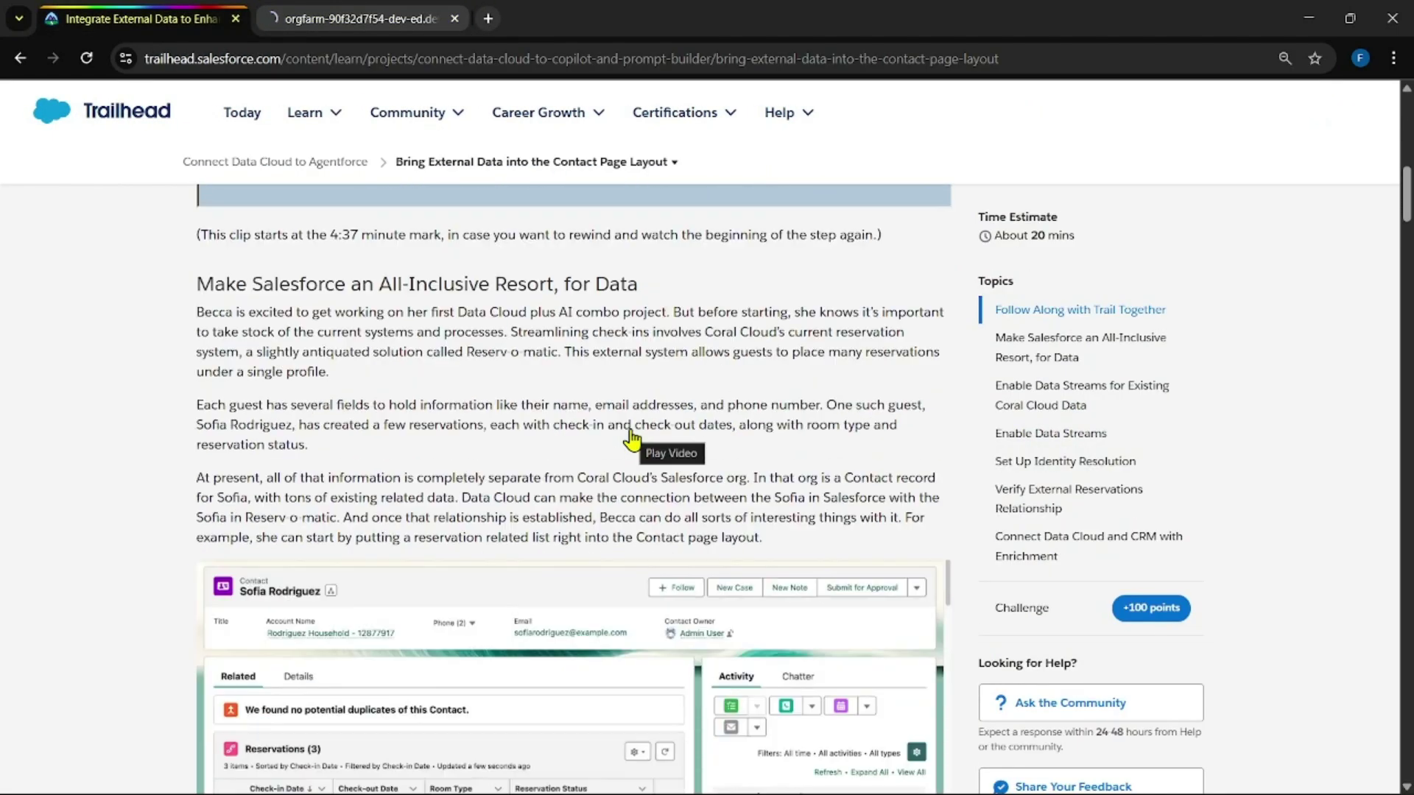
{"action": "scroll", "coordinate": [632, 440], "scroll_direction": "up", "scroll_amount": 1}
{"action": "scroll", "coordinate": [622, 435], "scroll_direction": "down", "scroll_amount": 6}
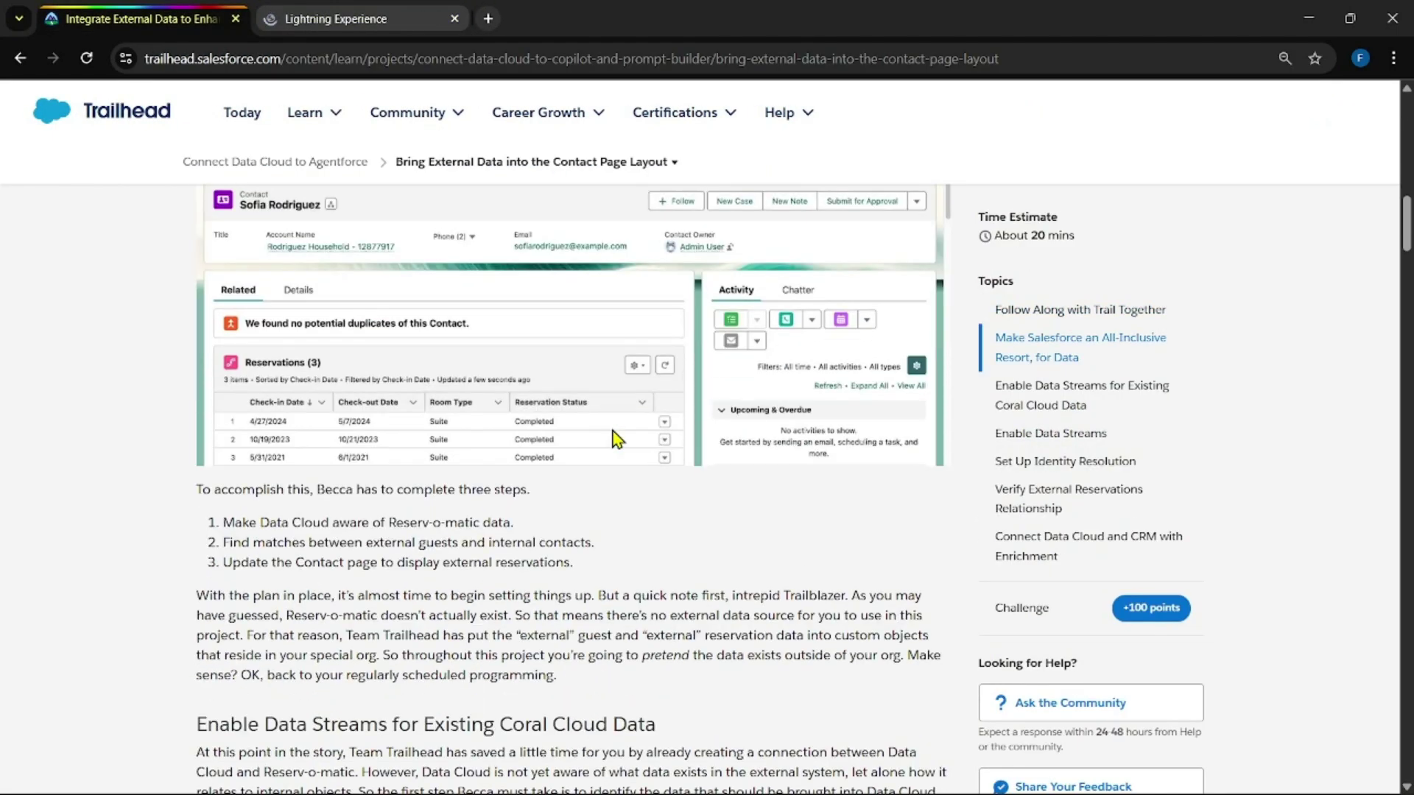
{"action": "scroll", "coordinate": [613, 429], "scroll_direction": "down", "scroll_amount": 3}
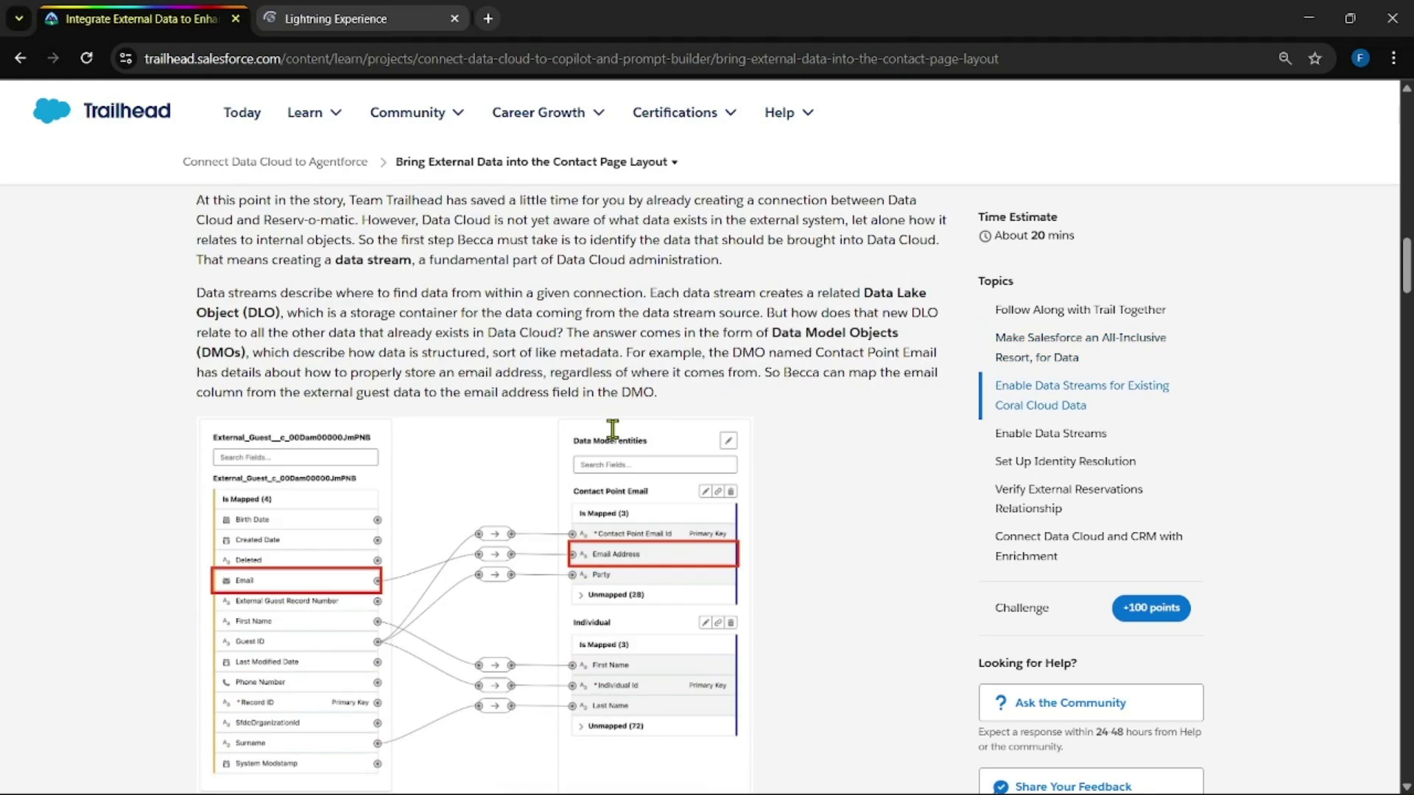
{"action": "scroll", "coordinate": [815, 449], "scroll_direction": "down", "scroll_amount": 10}
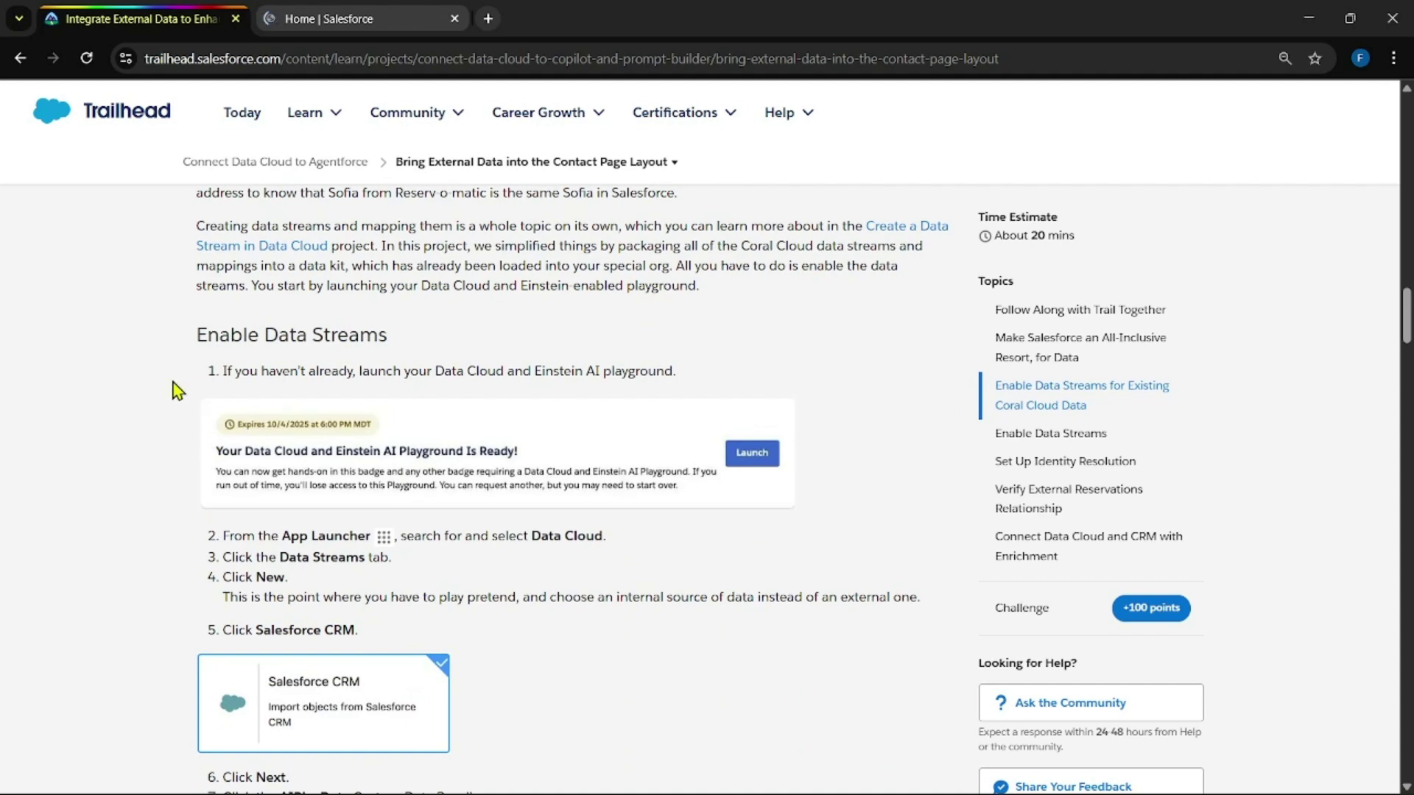
{"action": "triple_click", "coordinate": [211, 337]}
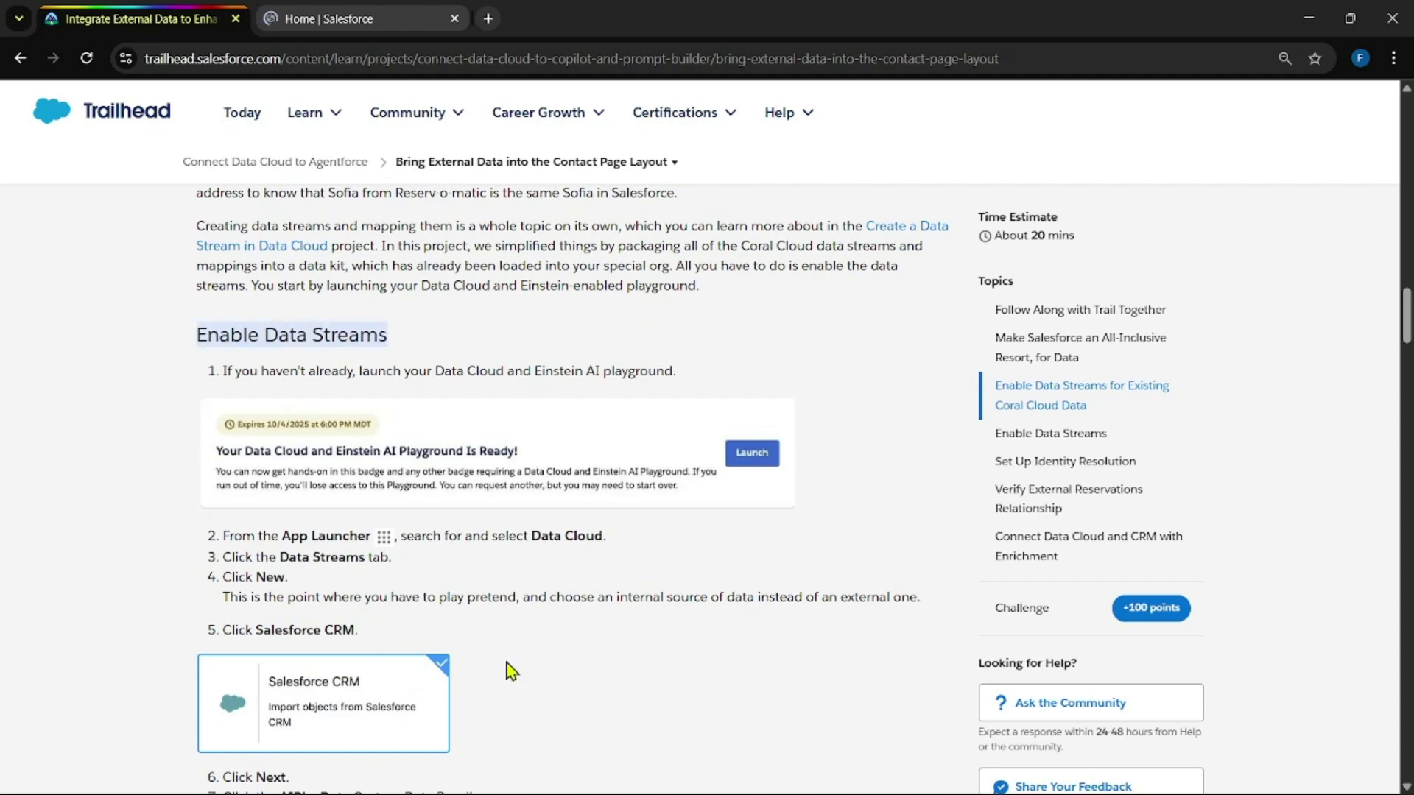
{"action": "left_click", "coordinate": [388, 19]}
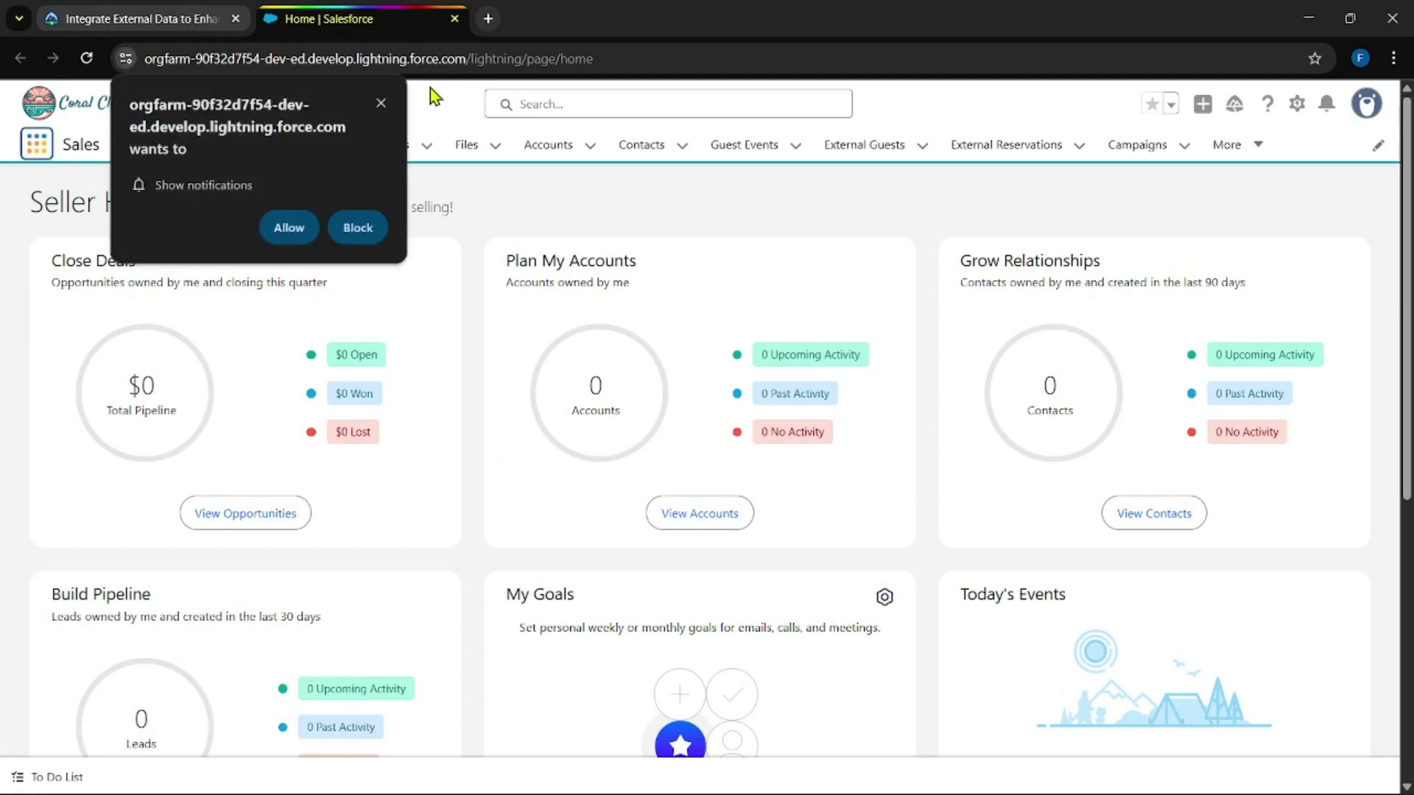
Step: Search the App Launcher for 'data', open Data Cloud in a new tab, and return to Trailhead
{"action": "left_click", "coordinate": [381, 103]}
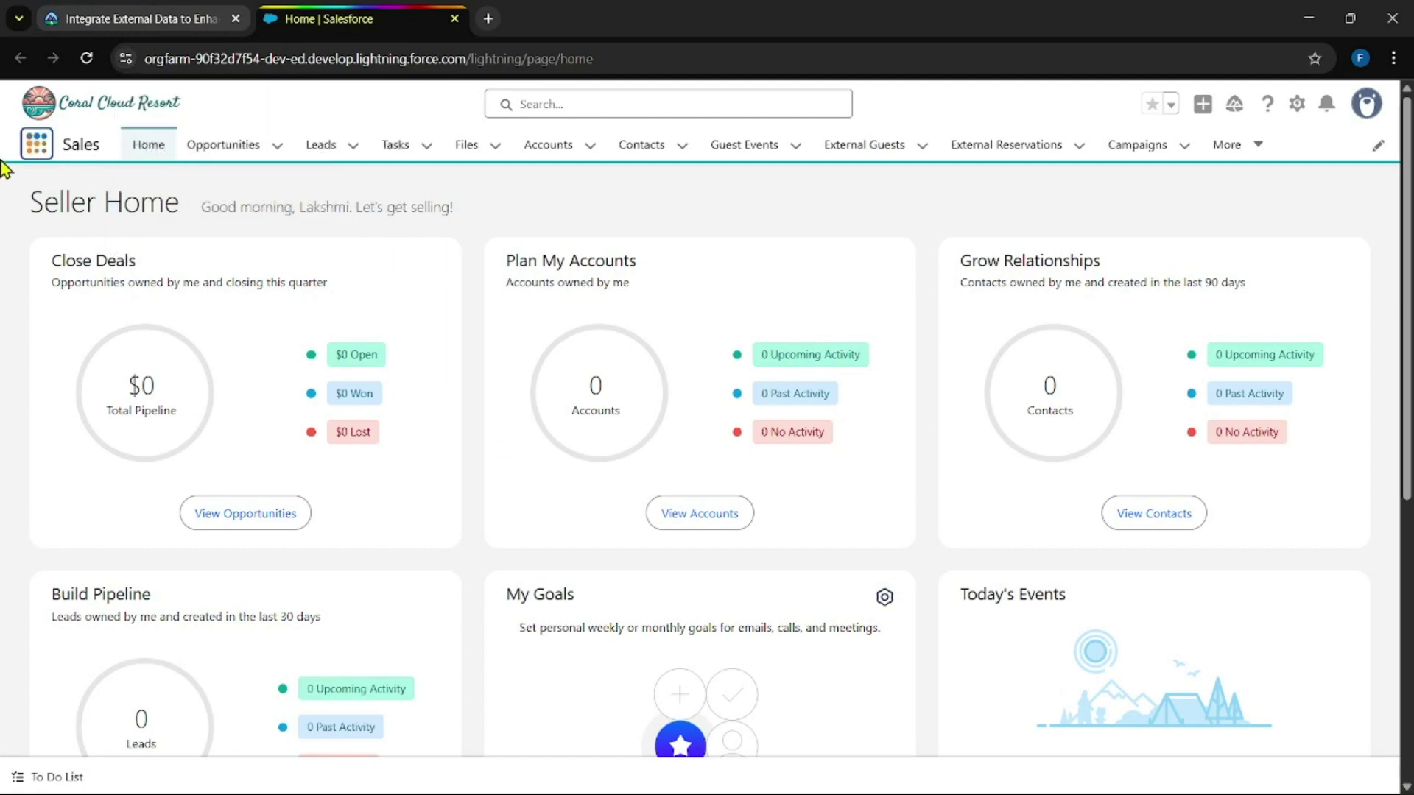
{"action": "left_click", "coordinate": [37, 144]}
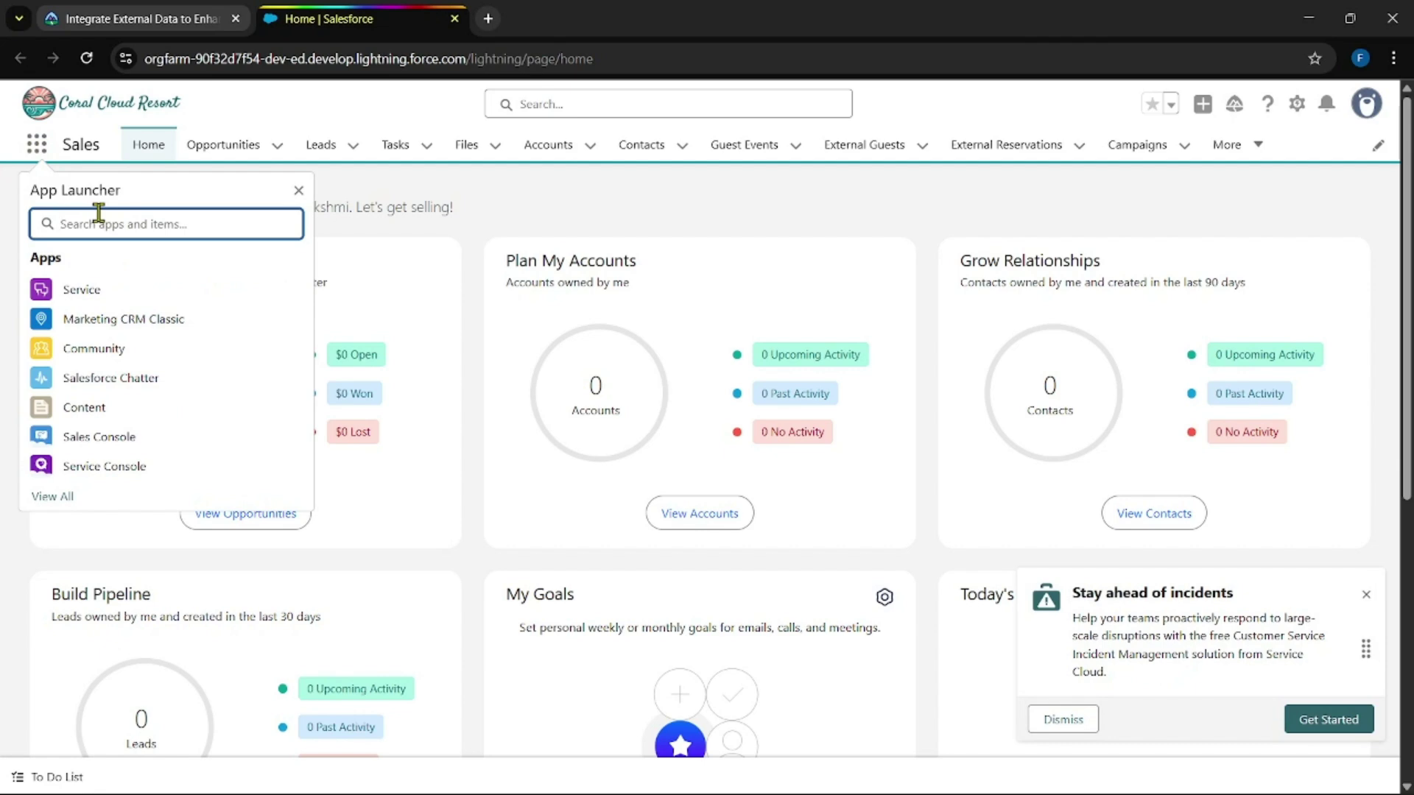
{"action": "type", "text": "data"}
{"action": "right_click", "coordinate": [115, 298]}
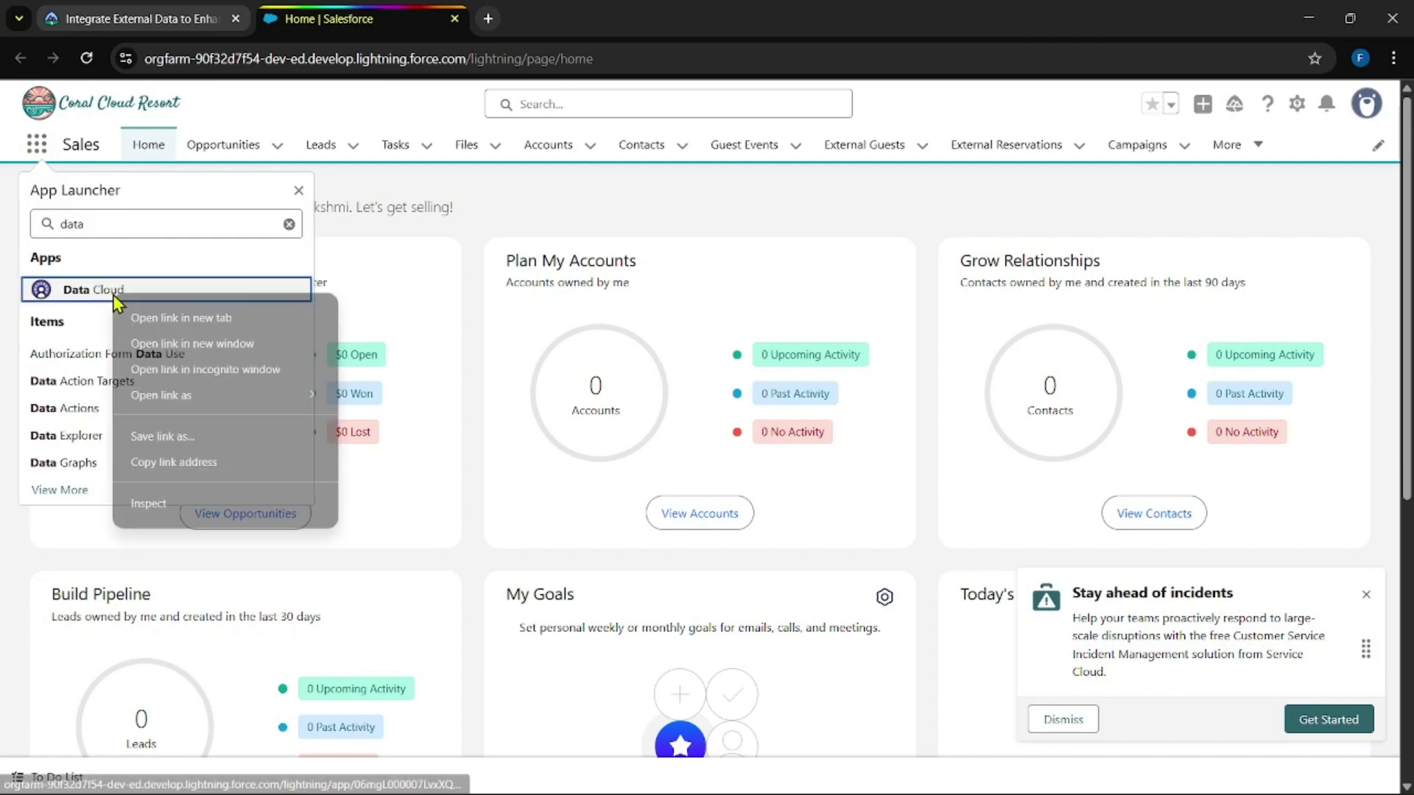
{"action": "left_click", "coordinate": [249, 315]}
{"action": "left_click", "coordinate": [184, 19]}
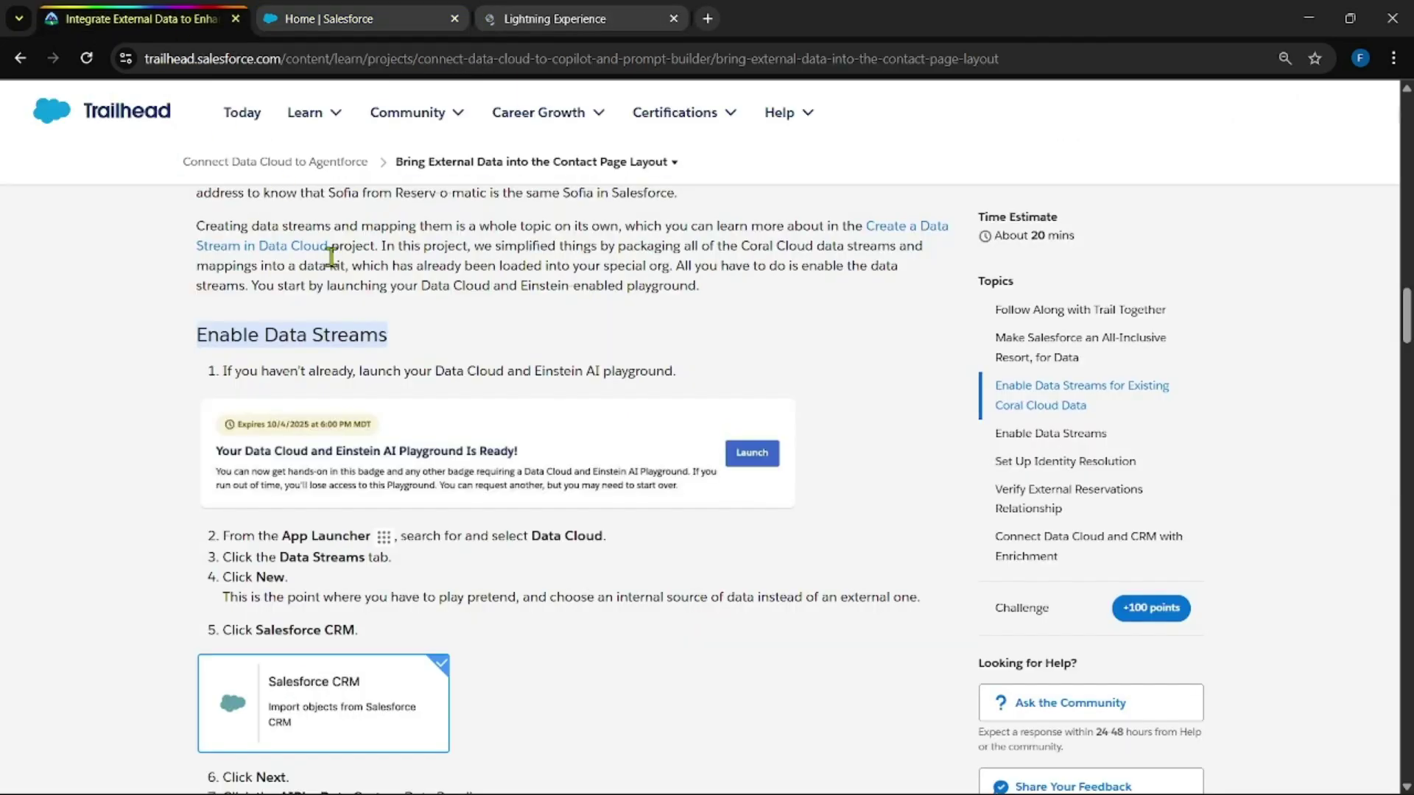
{"action": "scroll", "coordinate": [553, 409], "scroll_direction": "down", "scroll_amount": 3}
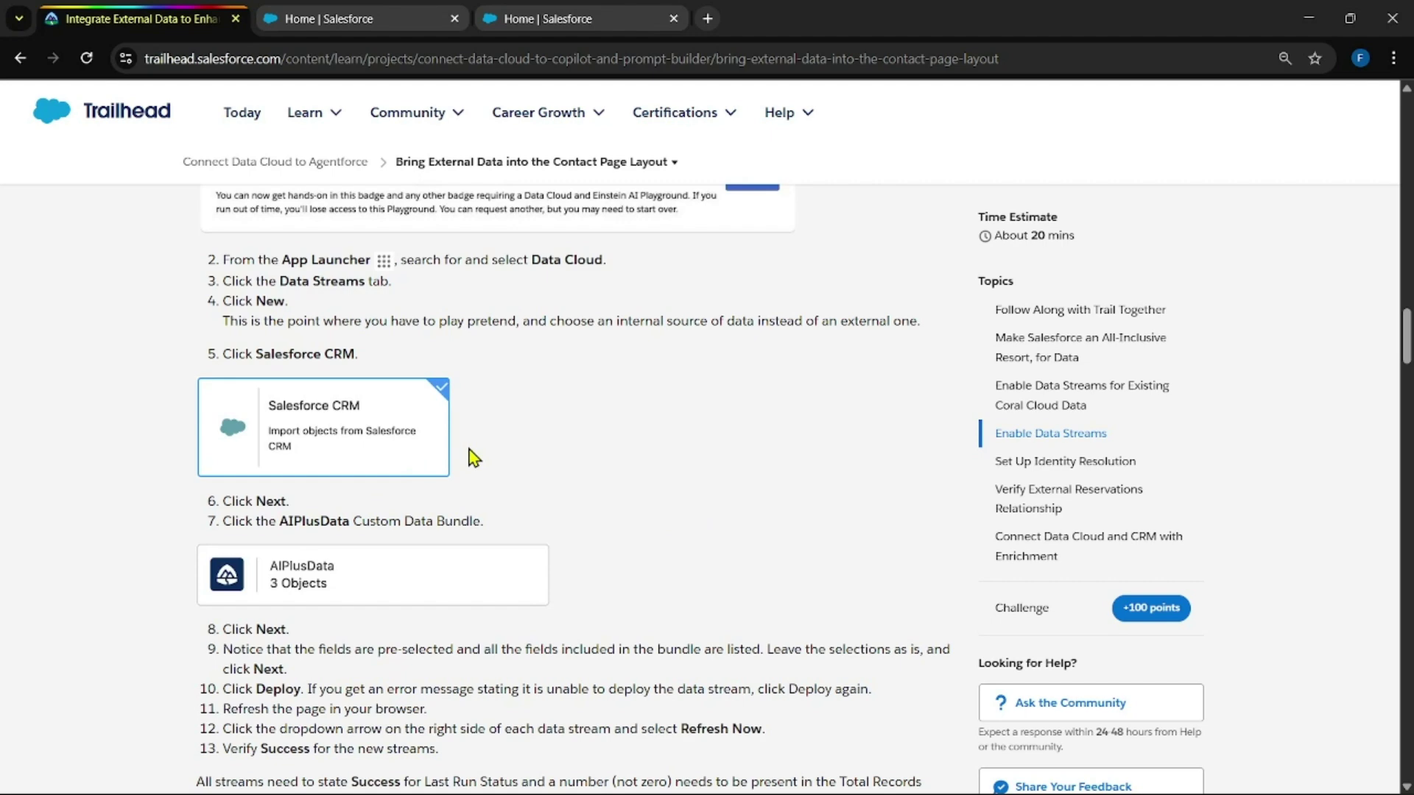
Step: Open the empty Data Streams list in Data Cloud and start a new data stream
{"action": "left_click", "coordinate": [559, 18]}
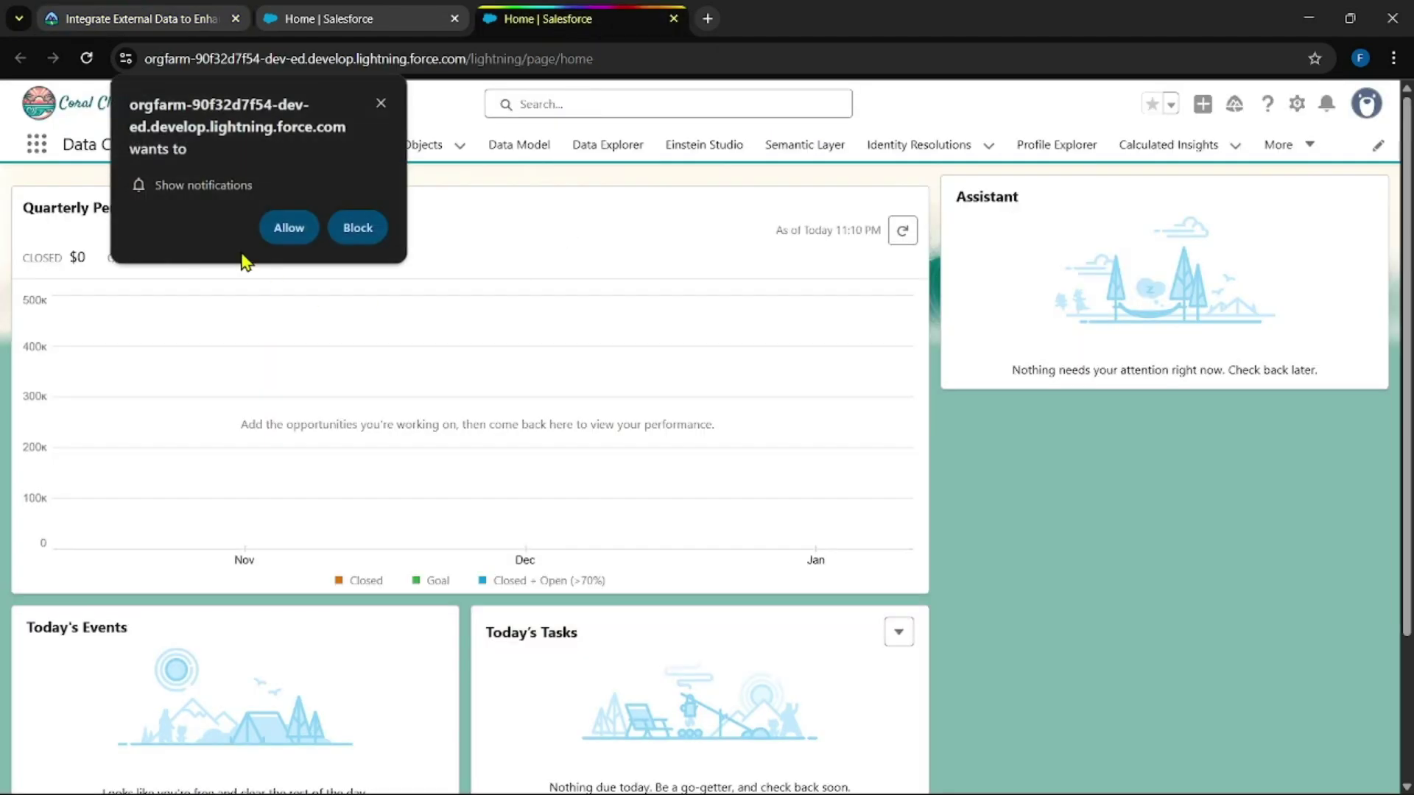
{"action": "left_click", "coordinate": [382, 103]}
{"action": "left_click", "coordinate": [251, 151]}
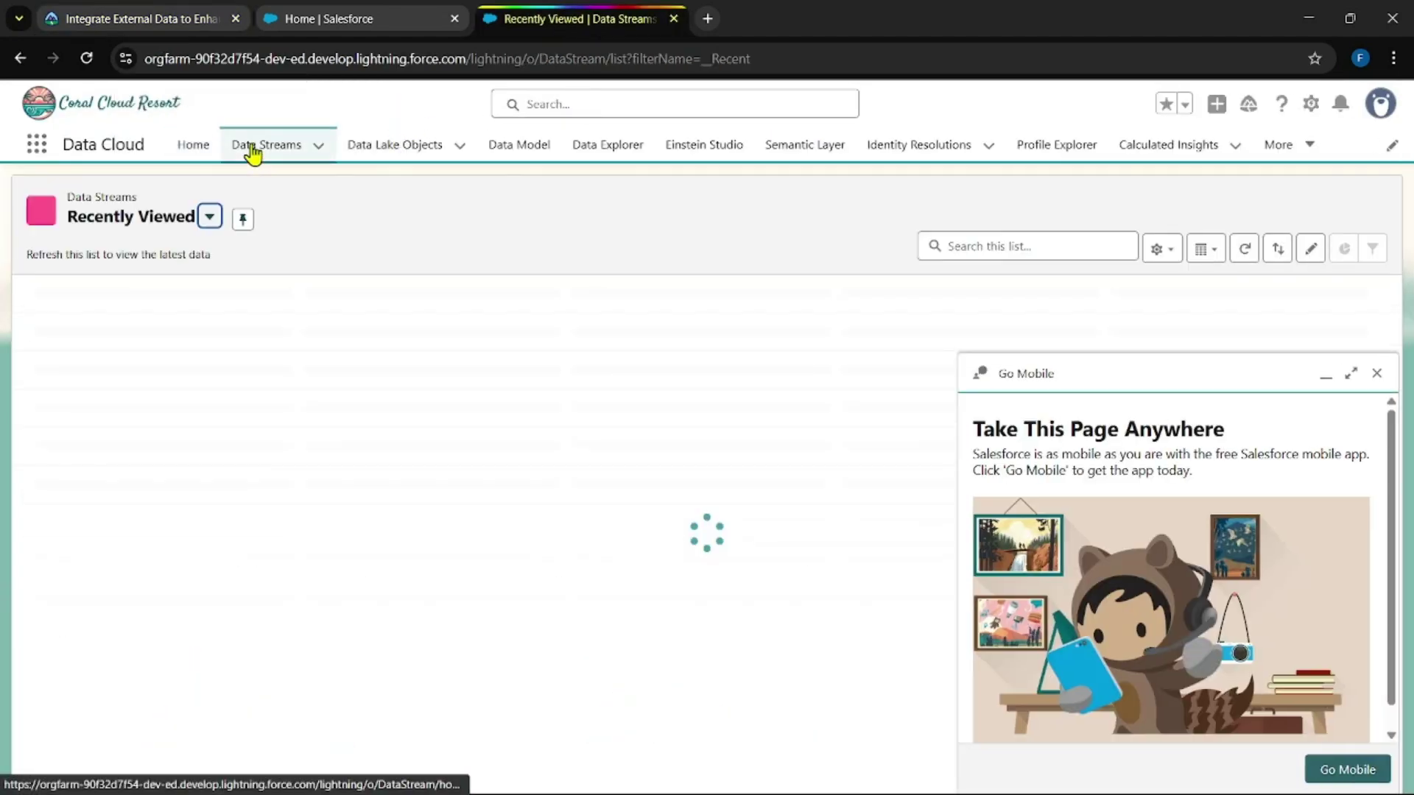
{"action": "left_click", "coordinate": [1375, 373]}
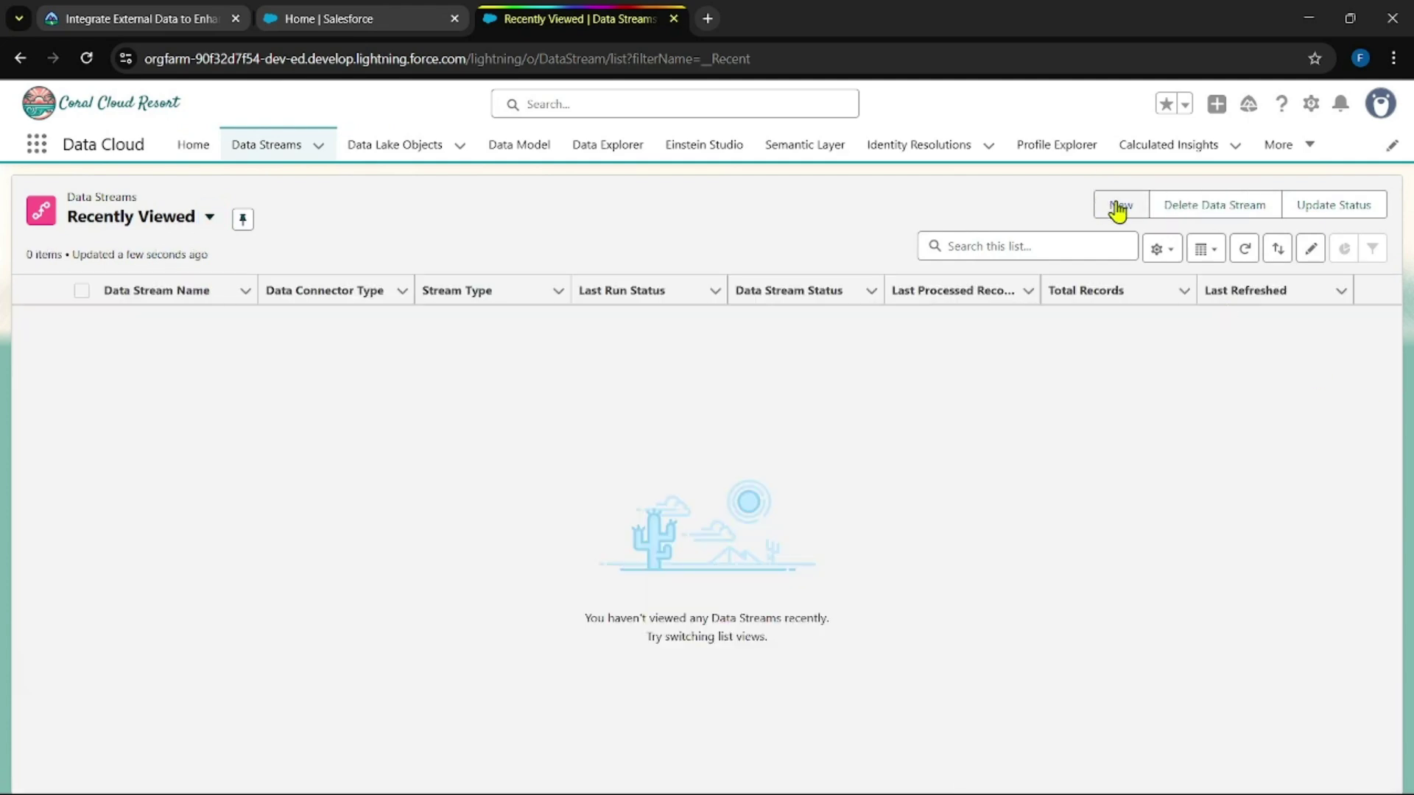
{"action": "left_click", "coordinate": [1131, 210]}
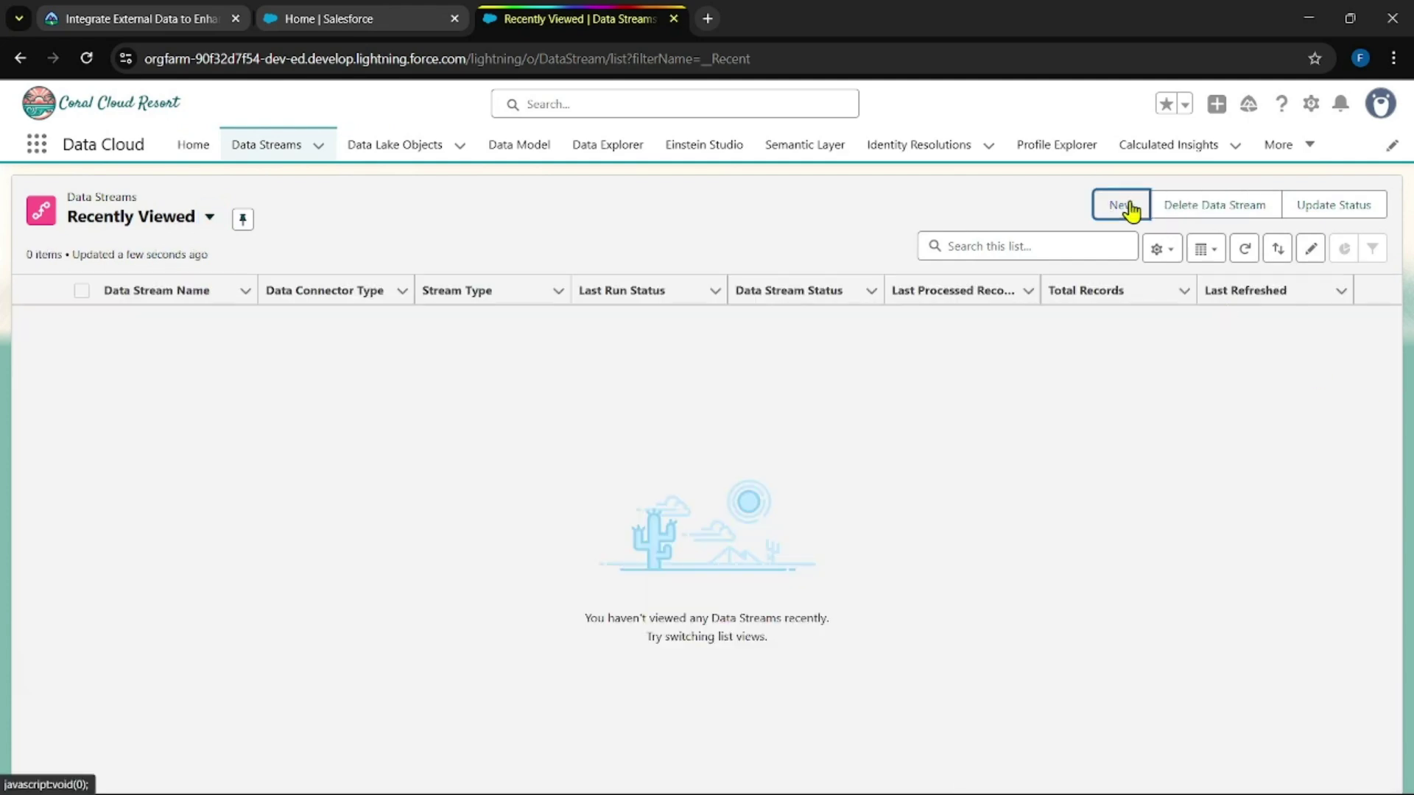
Step: Review Trailhead steps 6–13 and their expected Success results
{"action": "left_click", "coordinate": [162, 10]}
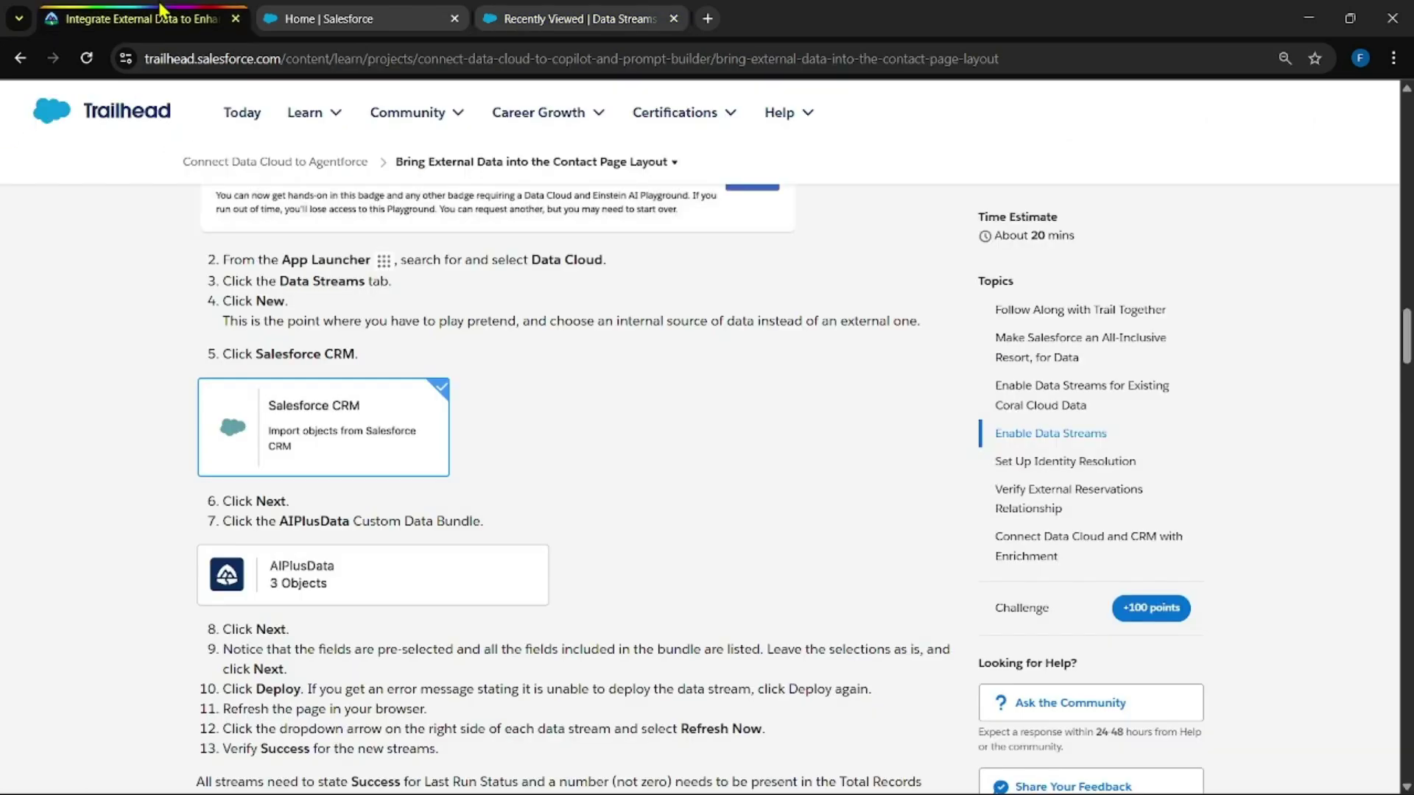
{"action": "scroll", "coordinate": [471, 395], "scroll_direction": "down", "scroll_amount": 1}
{"action": "scroll", "coordinate": [265, 225], "scroll_direction": "up", "scroll_amount": 1}
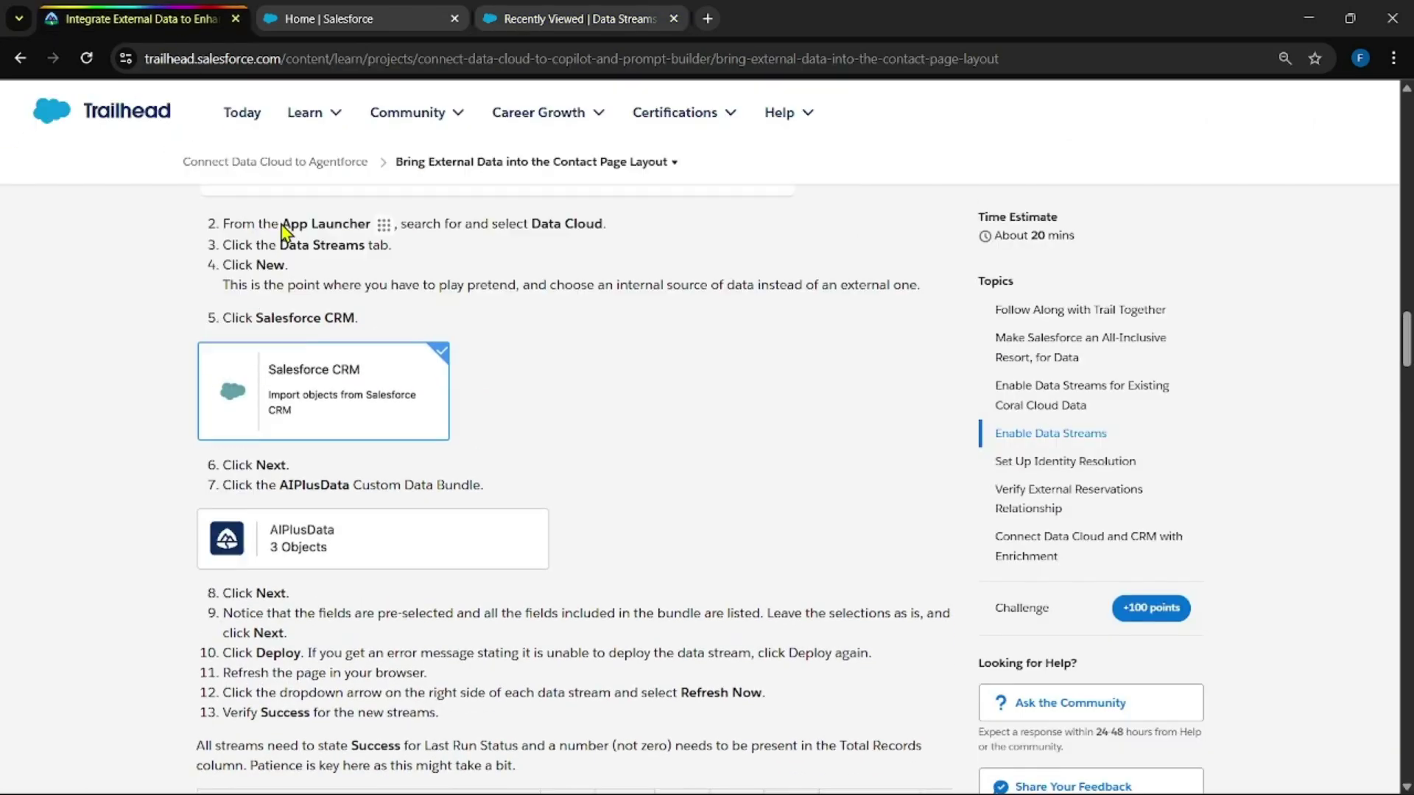
{"action": "scroll", "coordinate": [445, 358], "scroll_direction": "down", "scroll_amount": 1}
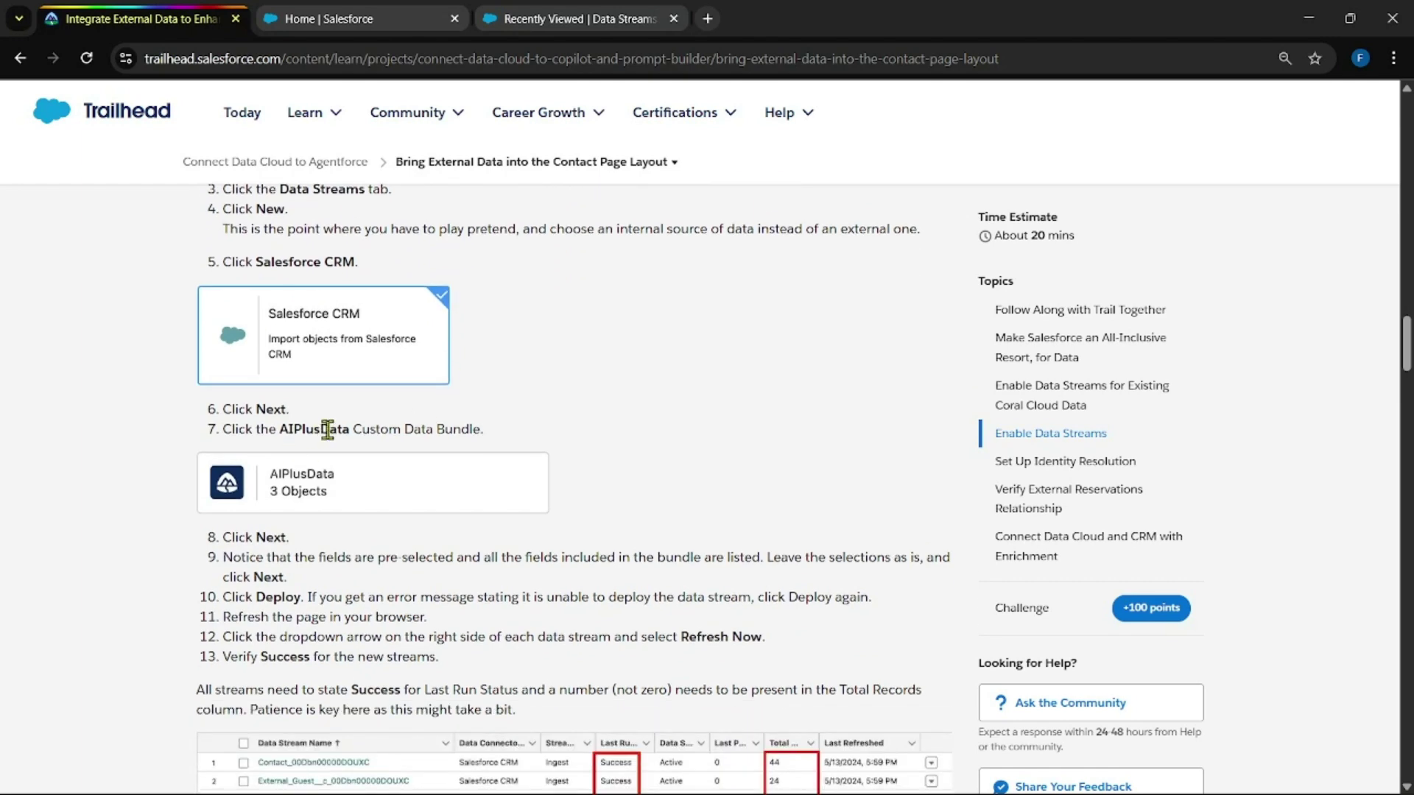
{"action": "scroll", "coordinate": [520, 423], "scroll_direction": "down", "scroll_amount": 1}
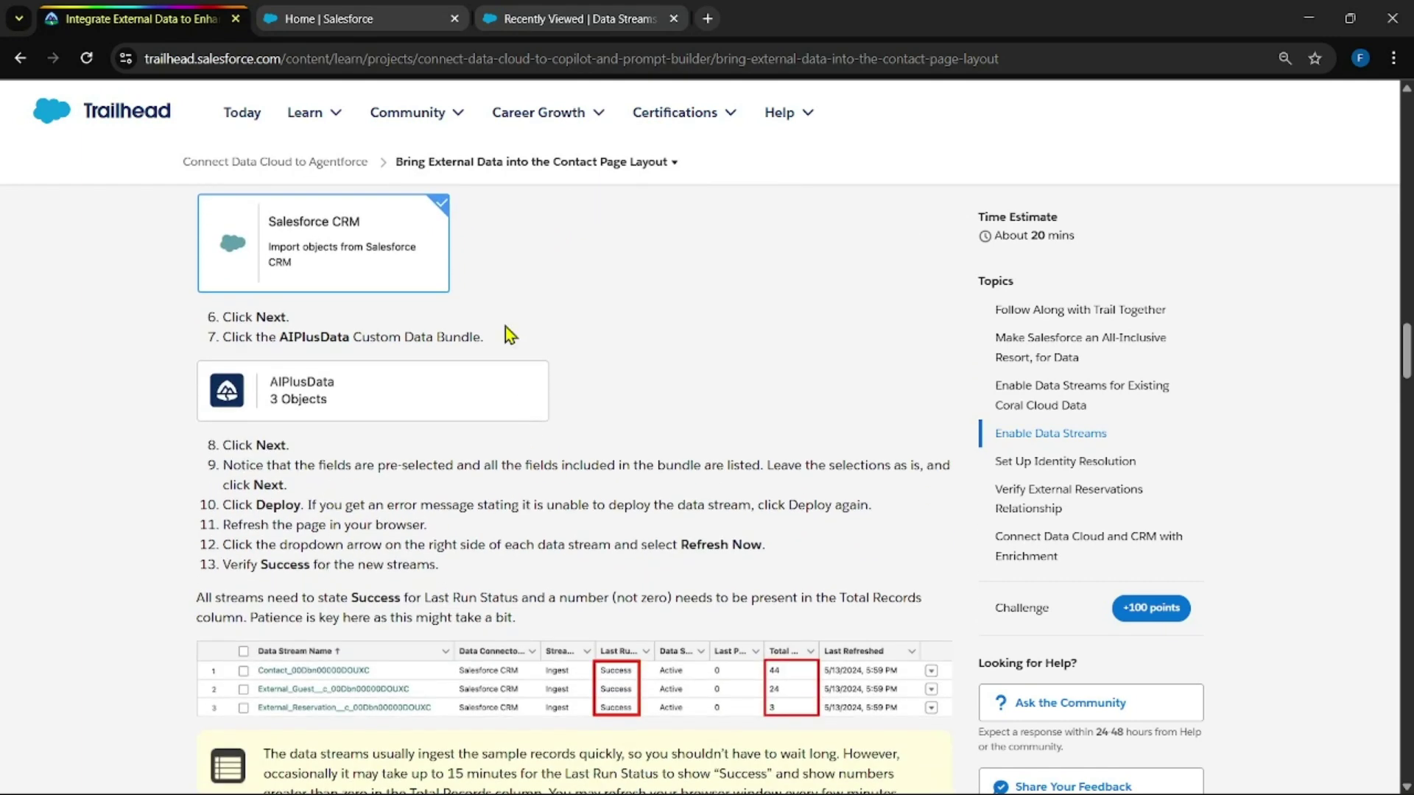
Step: Deploy the AIPlusData custom bundle from Salesforce CRM, keeping default fields, as three data streams
{"action": "left_click", "coordinate": [520, 19]}
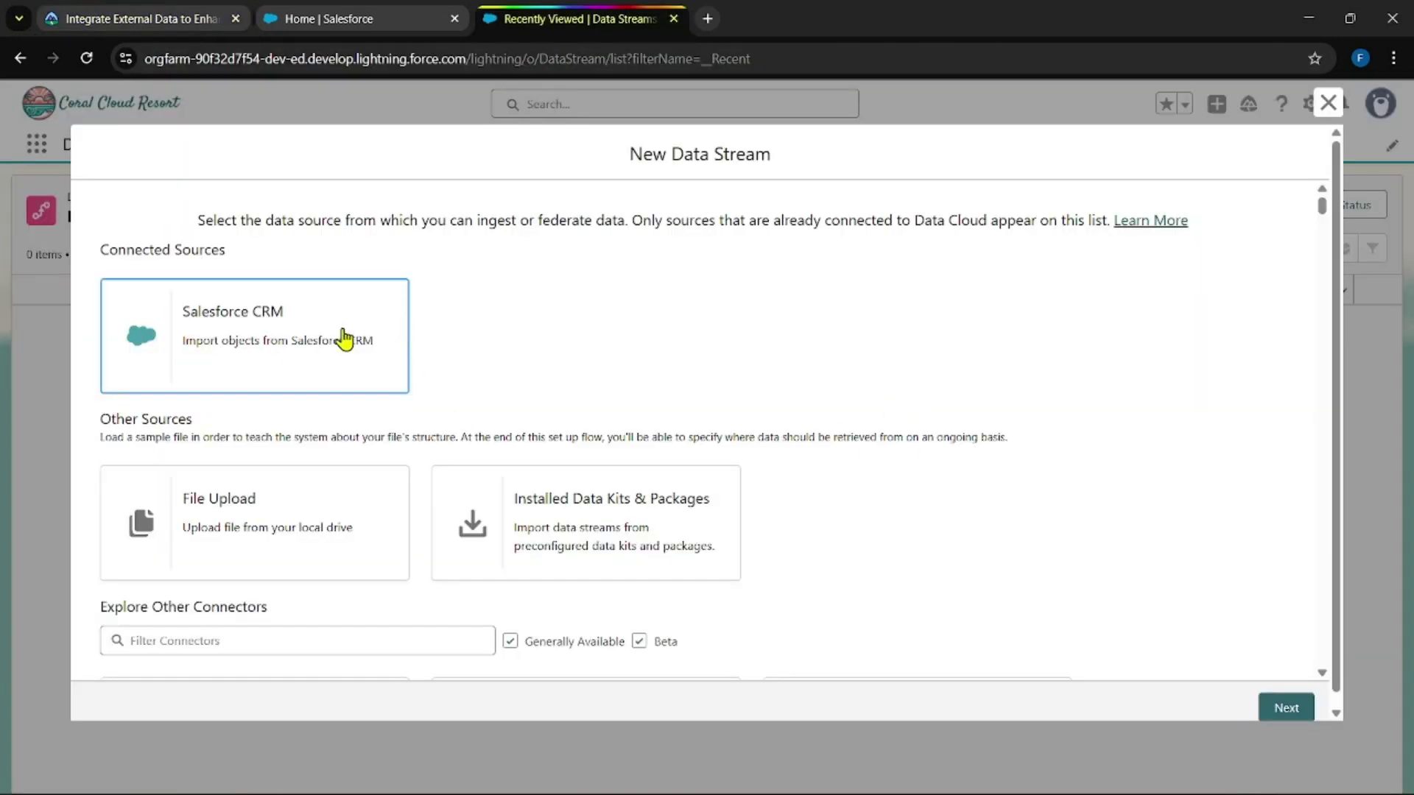
{"action": "left_click", "coordinate": [341, 335]}
{"action": "scroll", "coordinate": [1094, 394], "scroll_direction": "down", "scroll_amount": 1}
{"action": "left_click", "coordinate": [1286, 707]}
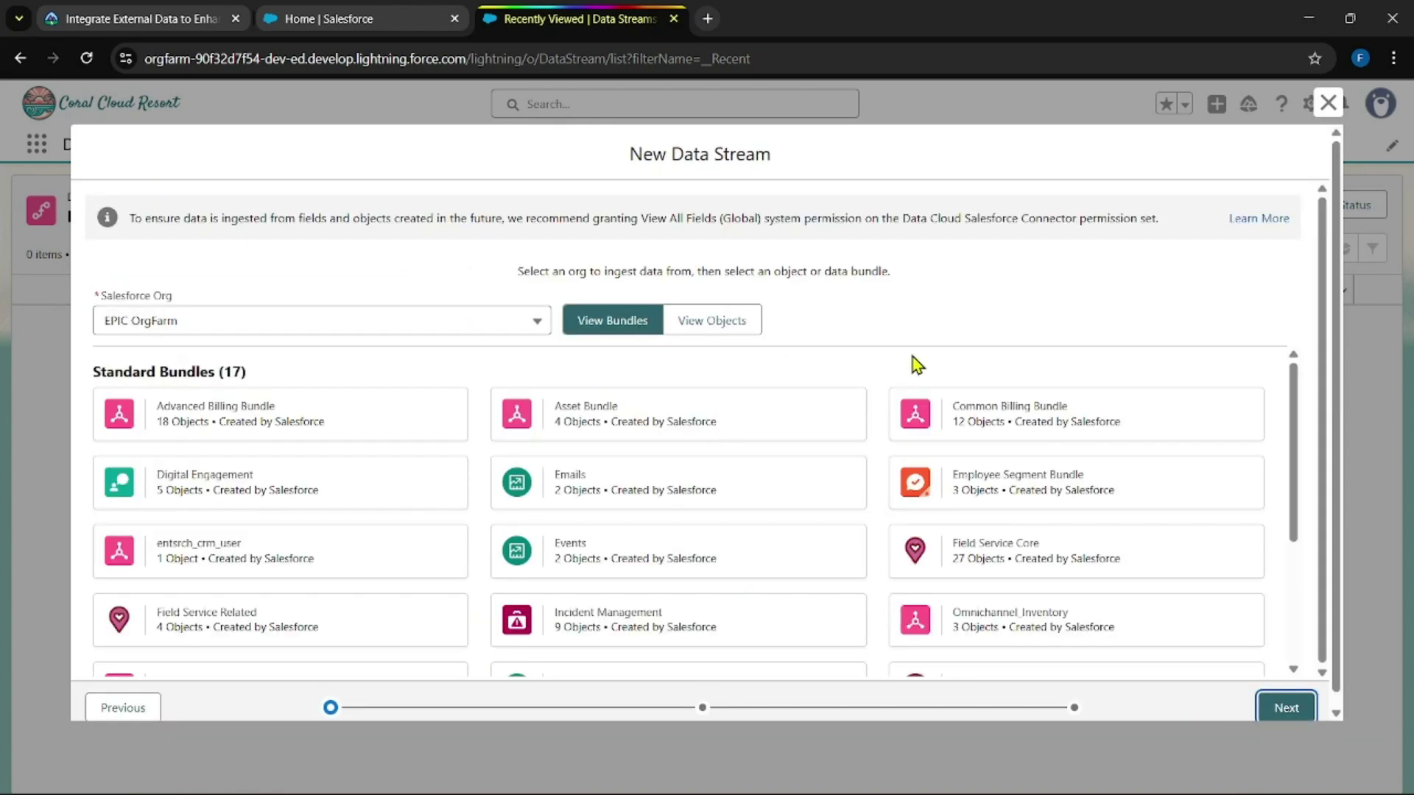
{"action": "scroll", "coordinate": [835, 483], "scroll_direction": "down", "scroll_amount": 5}
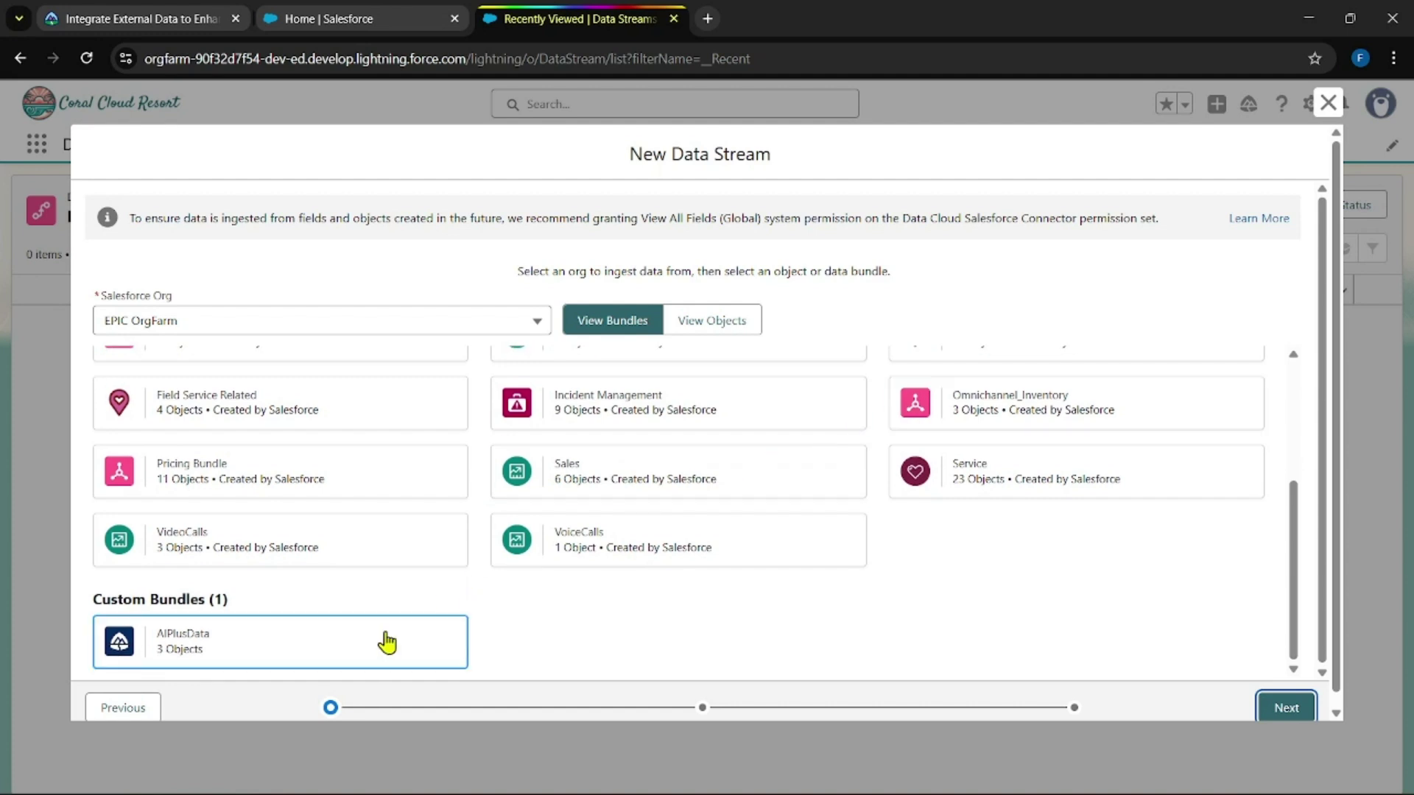
{"action": "left_click", "coordinate": [388, 644]}
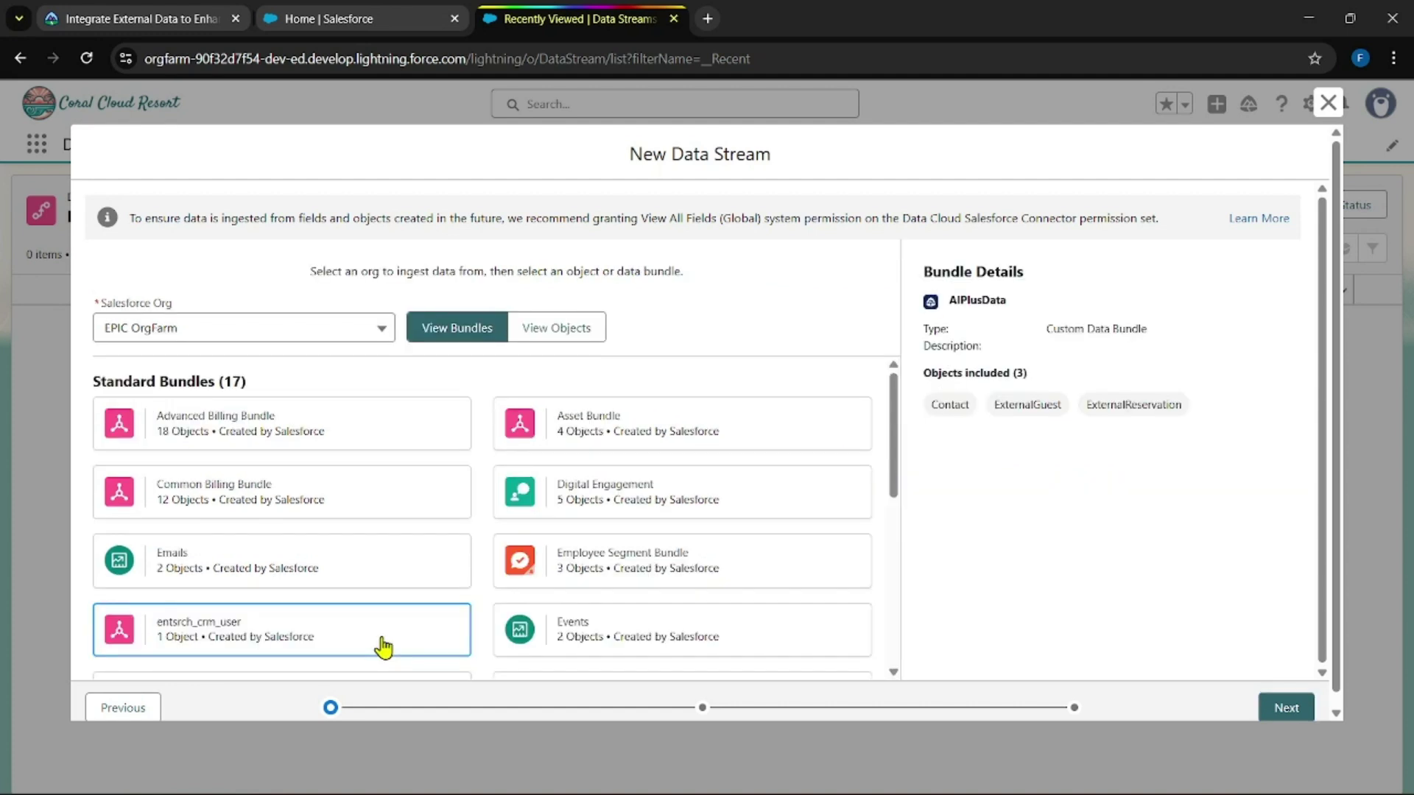
{"action": "left_click", "coordinate": [1287, 707]}
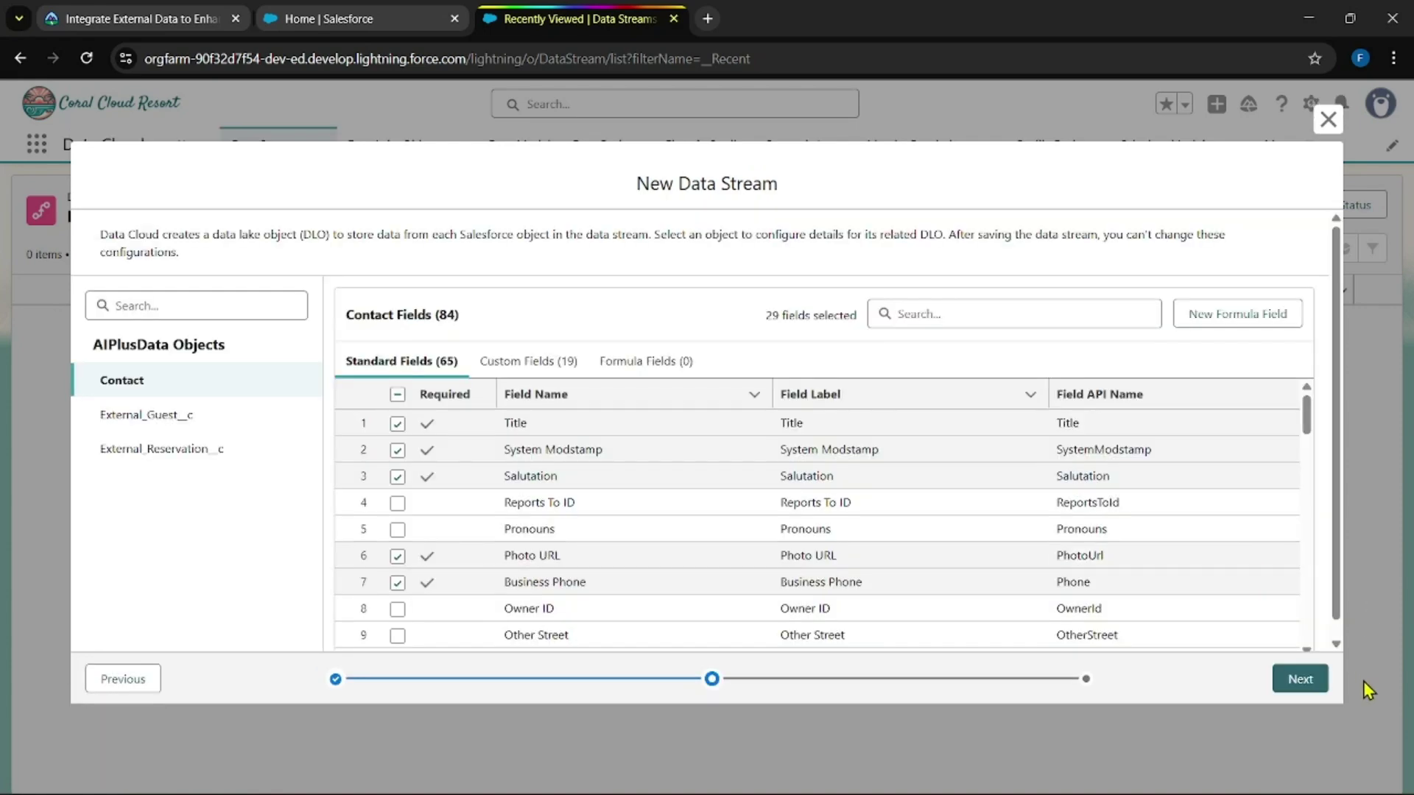
{"action": "left_click", "coordinate": [1315, 689]}
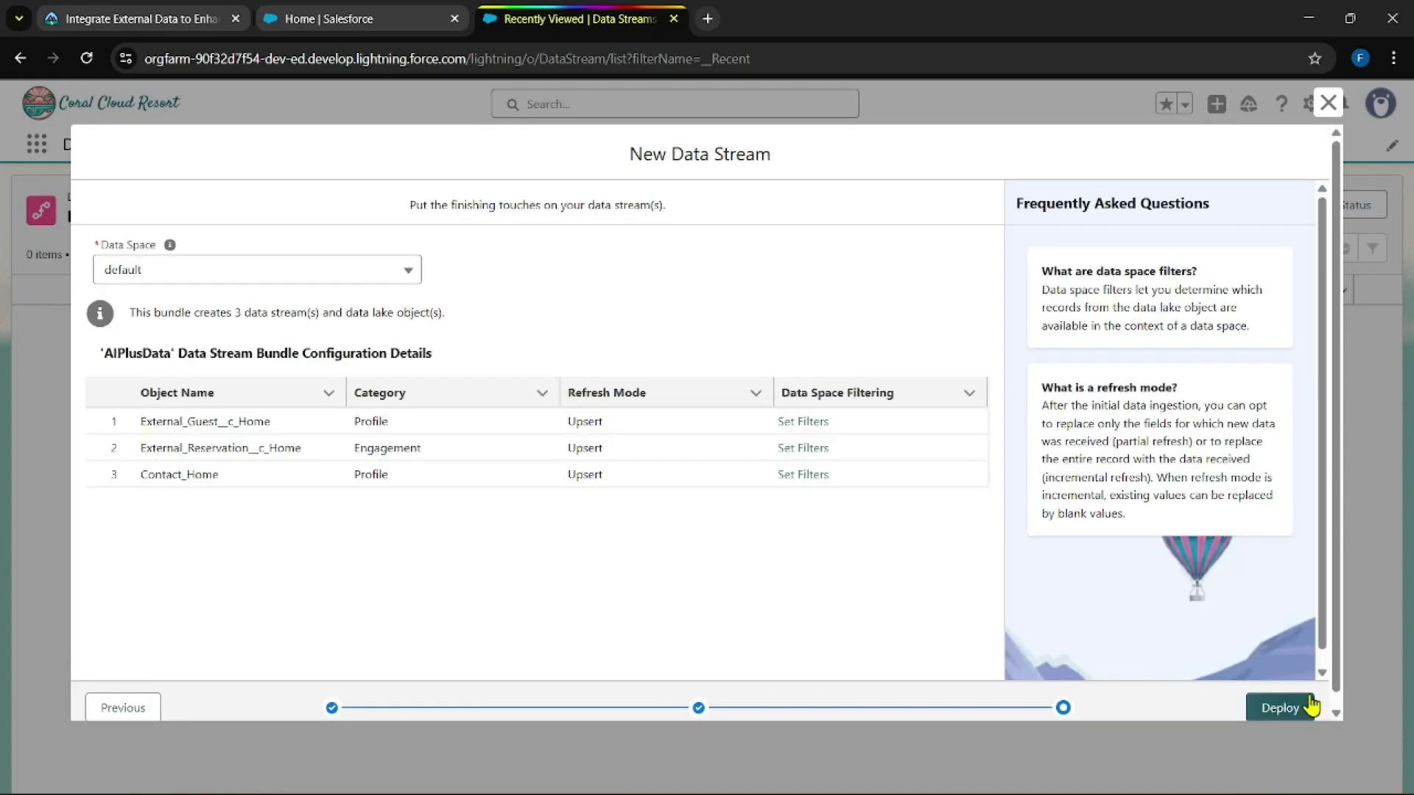
{"action": "left_click", "coordinate": [1302, 708]}
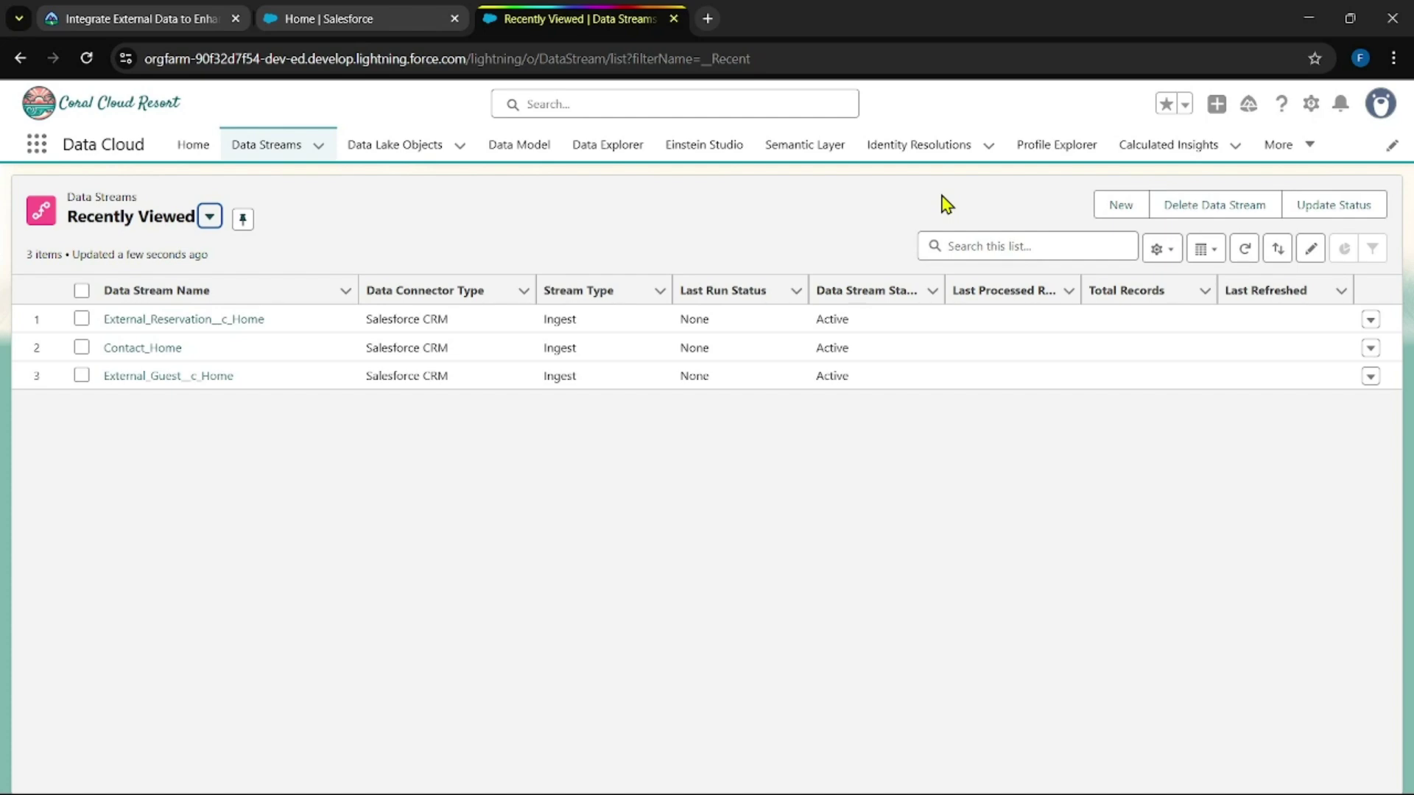
Step: Copy the ccid ruleset ID from Trailhead and open Data Cloud's Identity Resolutions list
{"action": "left_click", "coordinate": [221, 16]}
{"action": "scroll", "coordinate": [658, 586], "scroll_direction": "down", "scroll_amount": 6}
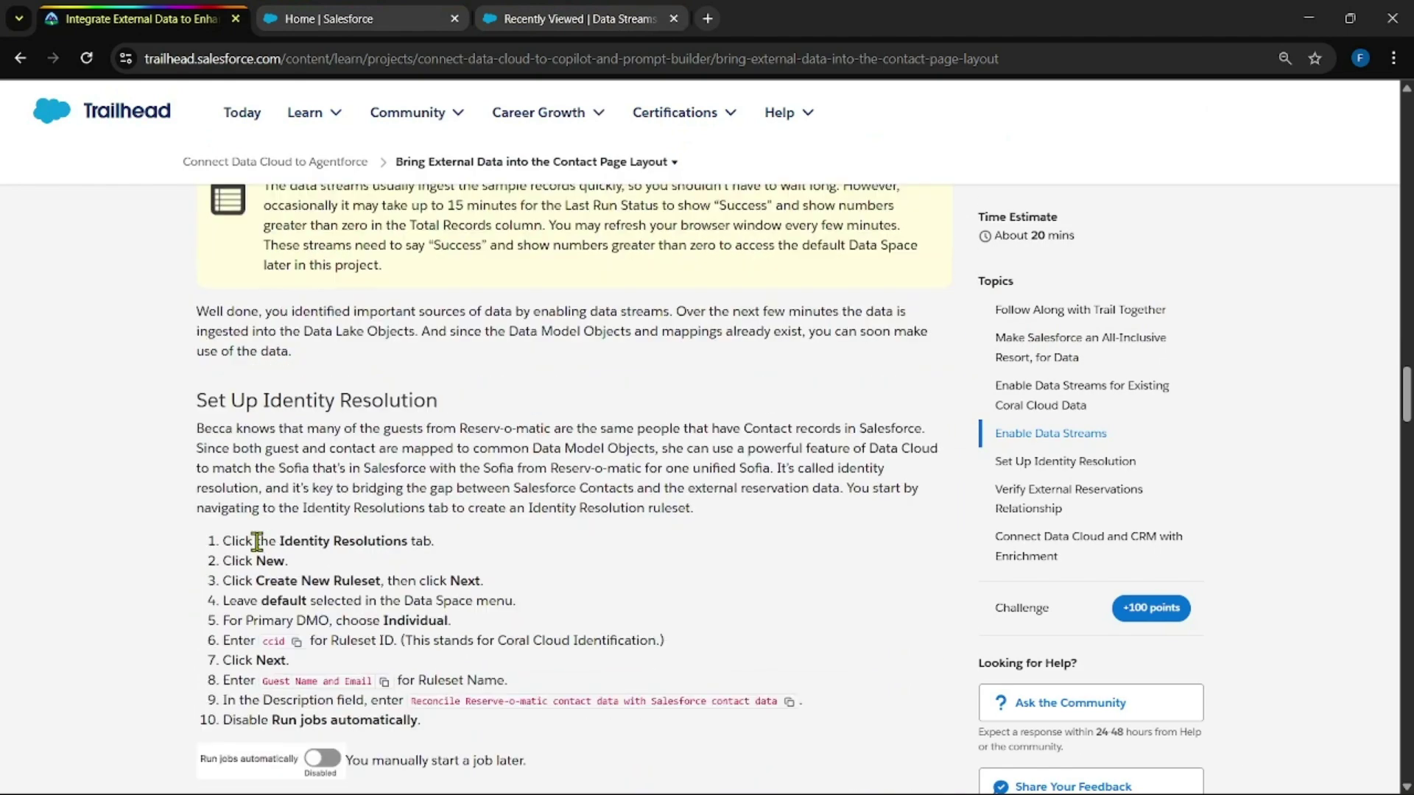
{"action": "scroll", "coordinate": [444, 374], "scroll_direction": "down", "scroll_amount": 2}
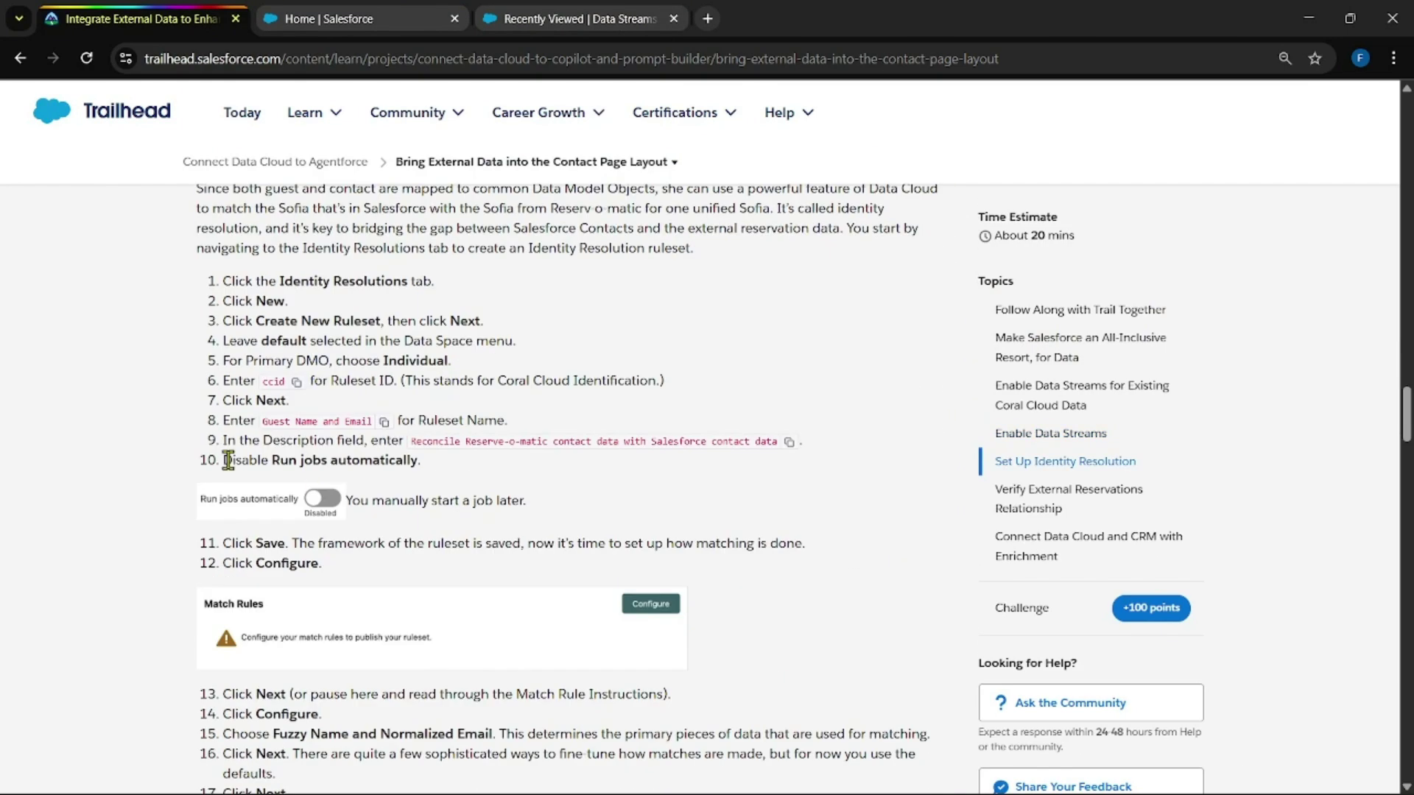
{"action": "left_click", "coordinate": [296, 381]}
{"action": "left_click", "coordinate": [563, 10]}
{"action": "left_click", "coordinate": [935, 145]}
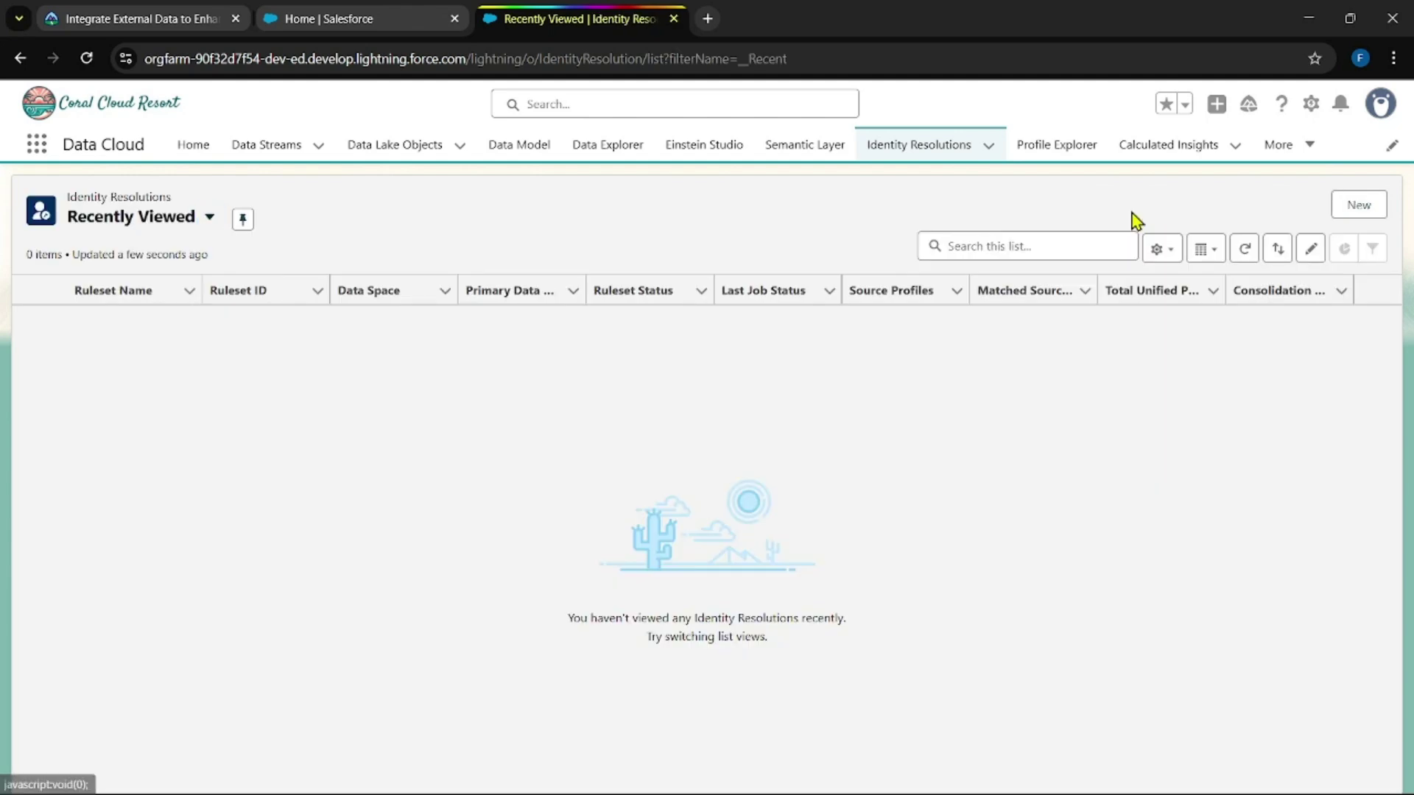
Step: Start a new identity resolution ruleset built from scratch, checking the Trailhead instructions
{"action": "left_click", "coordinate": [1378, 211]}
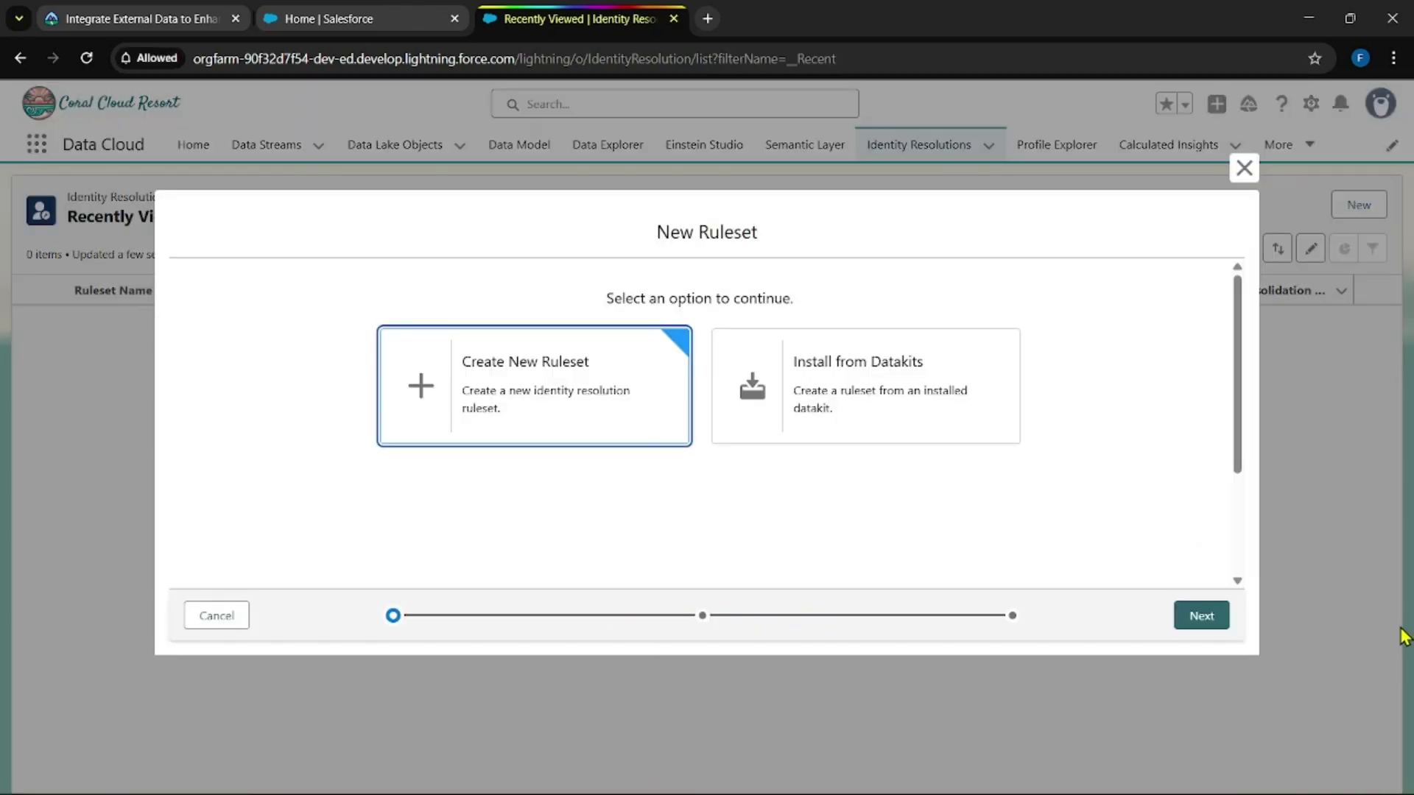
{"action": "left_click", "coordinate": [1204, 619]}
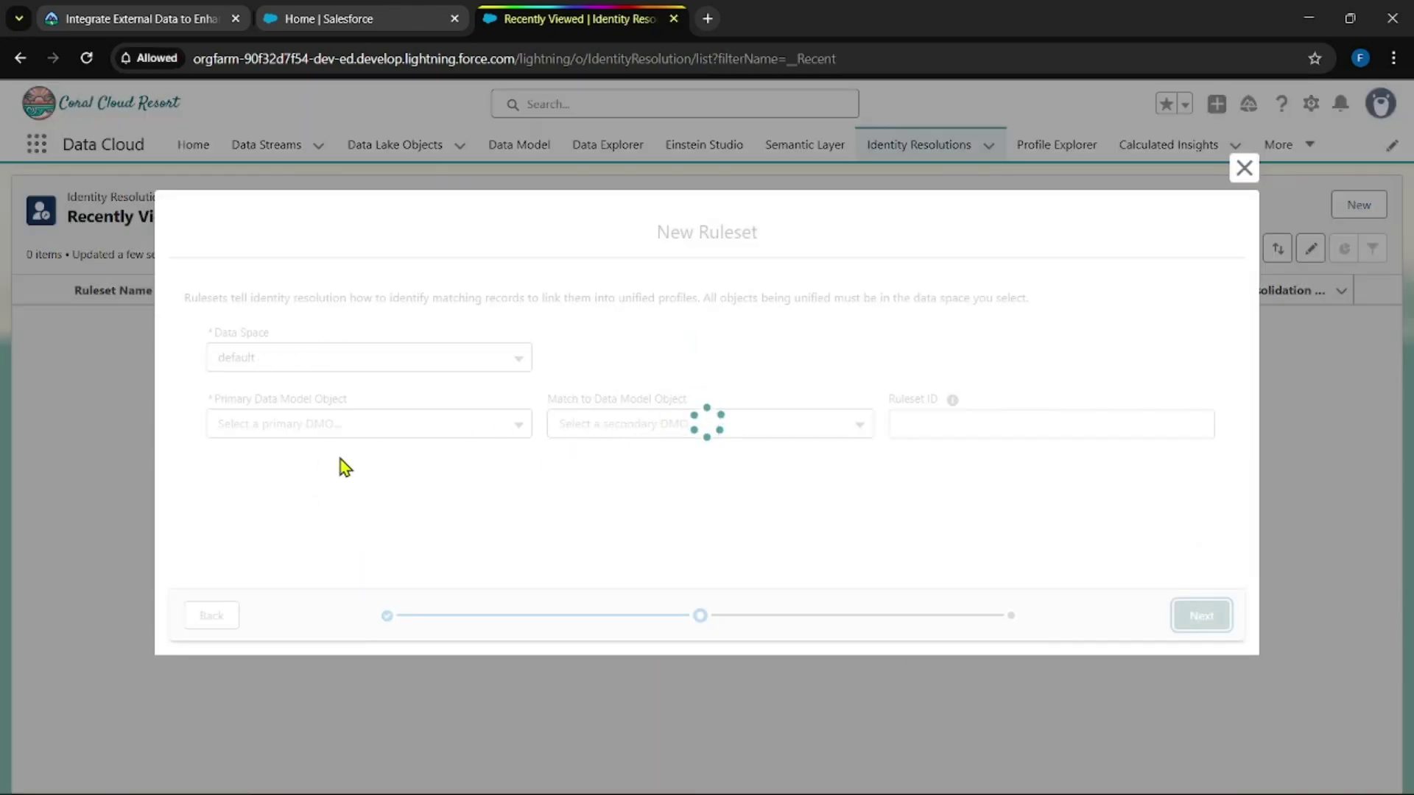
{"action": "left_click", "coordinate": [145, 13]}
{"action": "scroll", "coordinate": [398, 365], "scroll_direction": "up", "scroll_amount": 1}
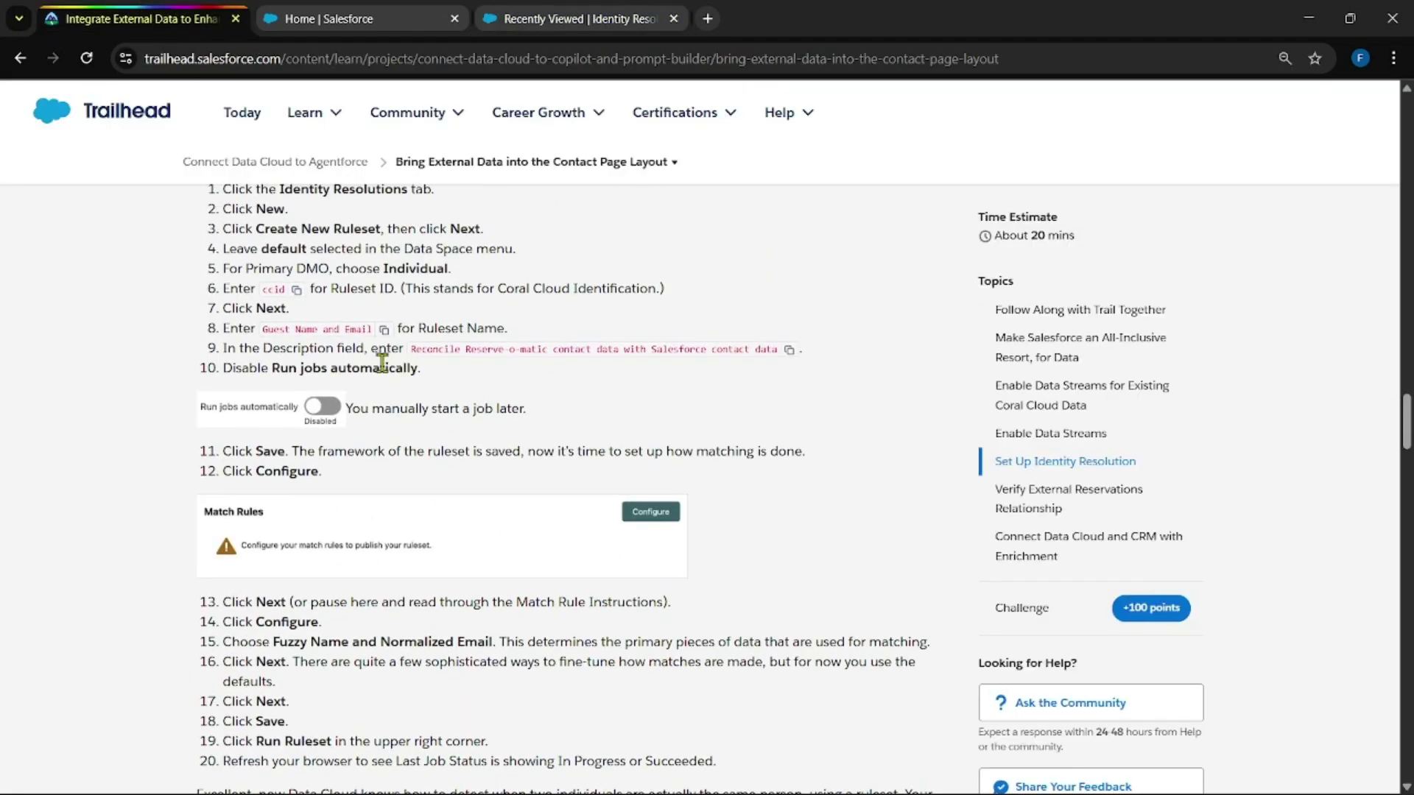
{"action": "scroll", "coordinate": [276, 271], "scroll_direction": "up", "scroll_amount": 1}
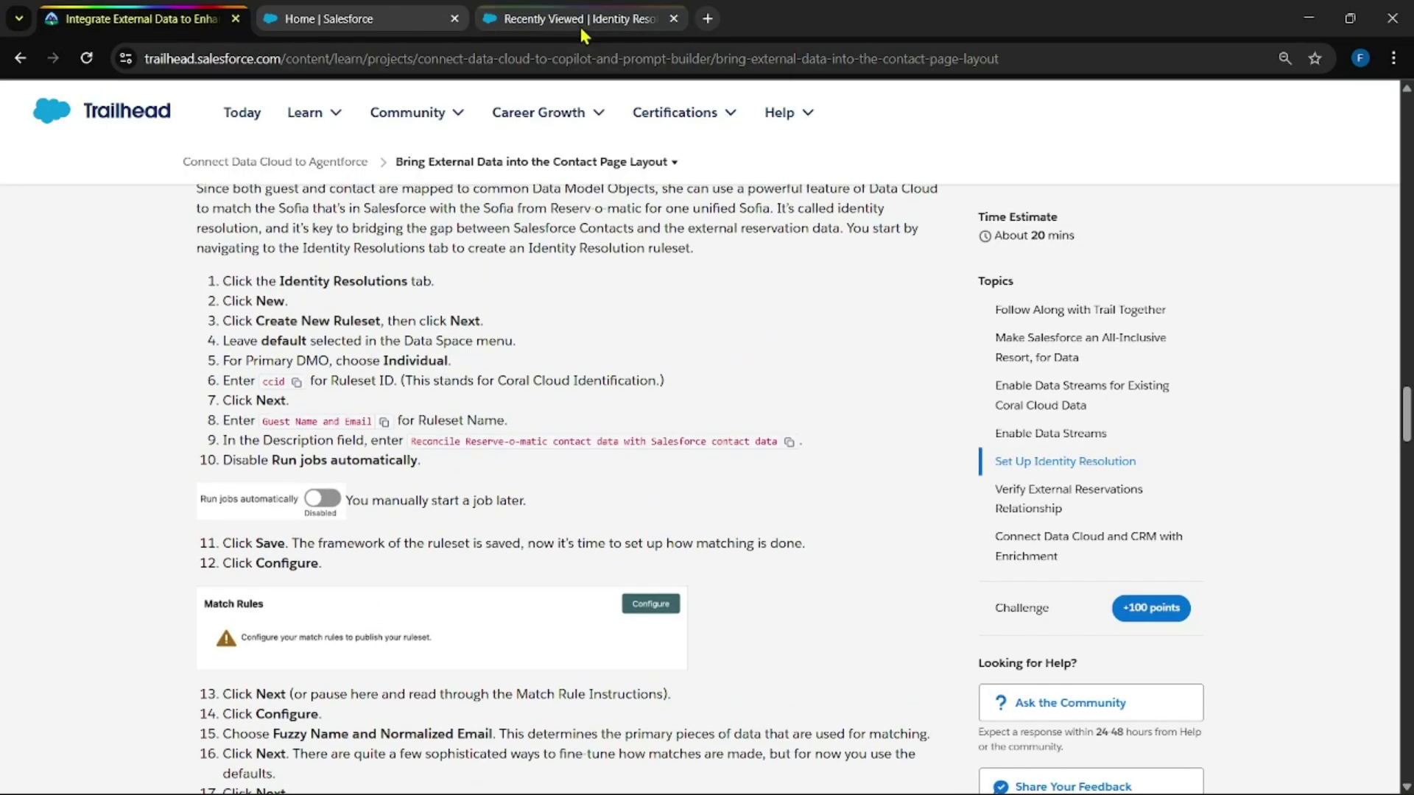
{"action": "left_click", "coordinate": [559, 19]}
Step: Set Individual as the primary data model object and ccid as the Ruleset ID
{"action": "left_click", "coordinate": [317, 424]}
{"action": "left_click", "coordinate": [340, 473]}
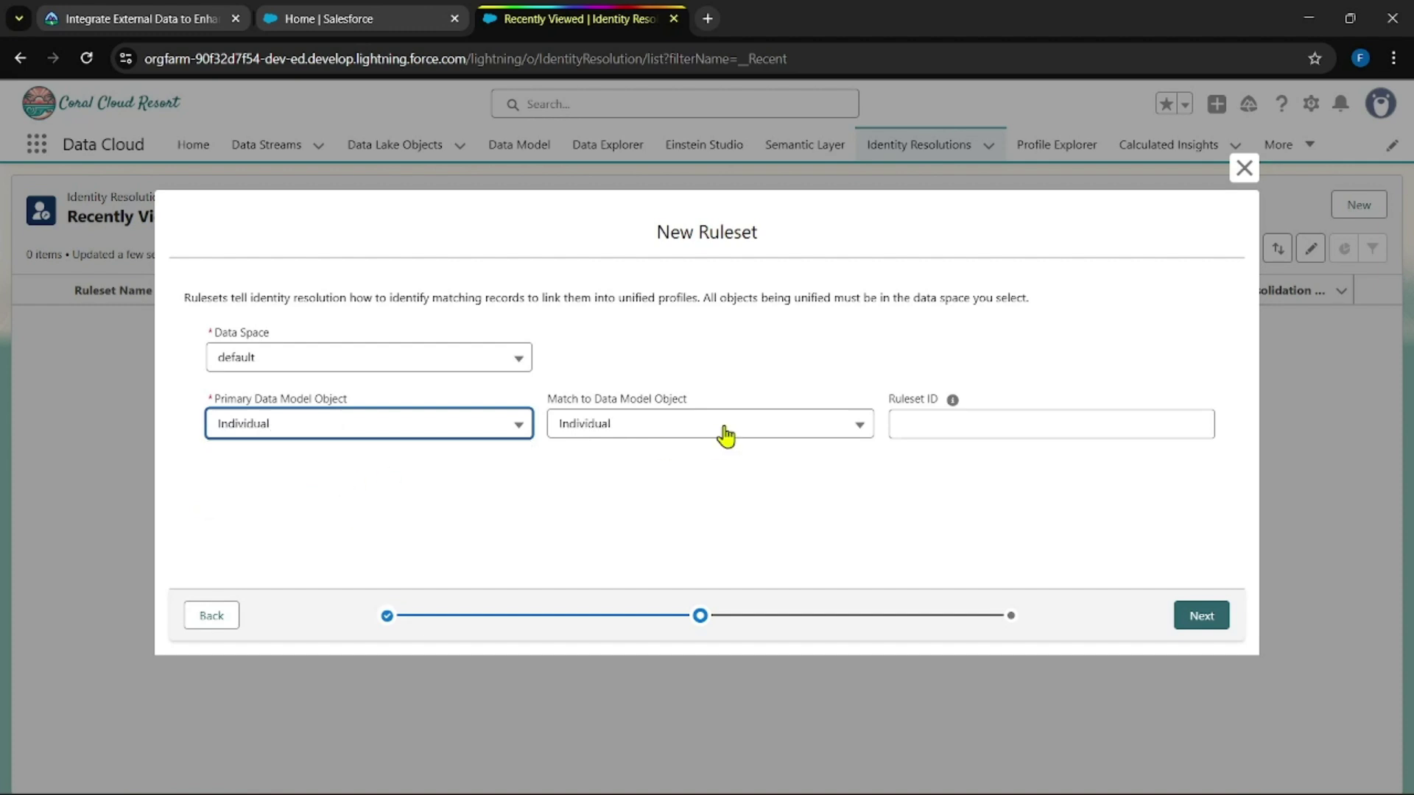
{"action": "left_click", "coordinate": [922, 424]}
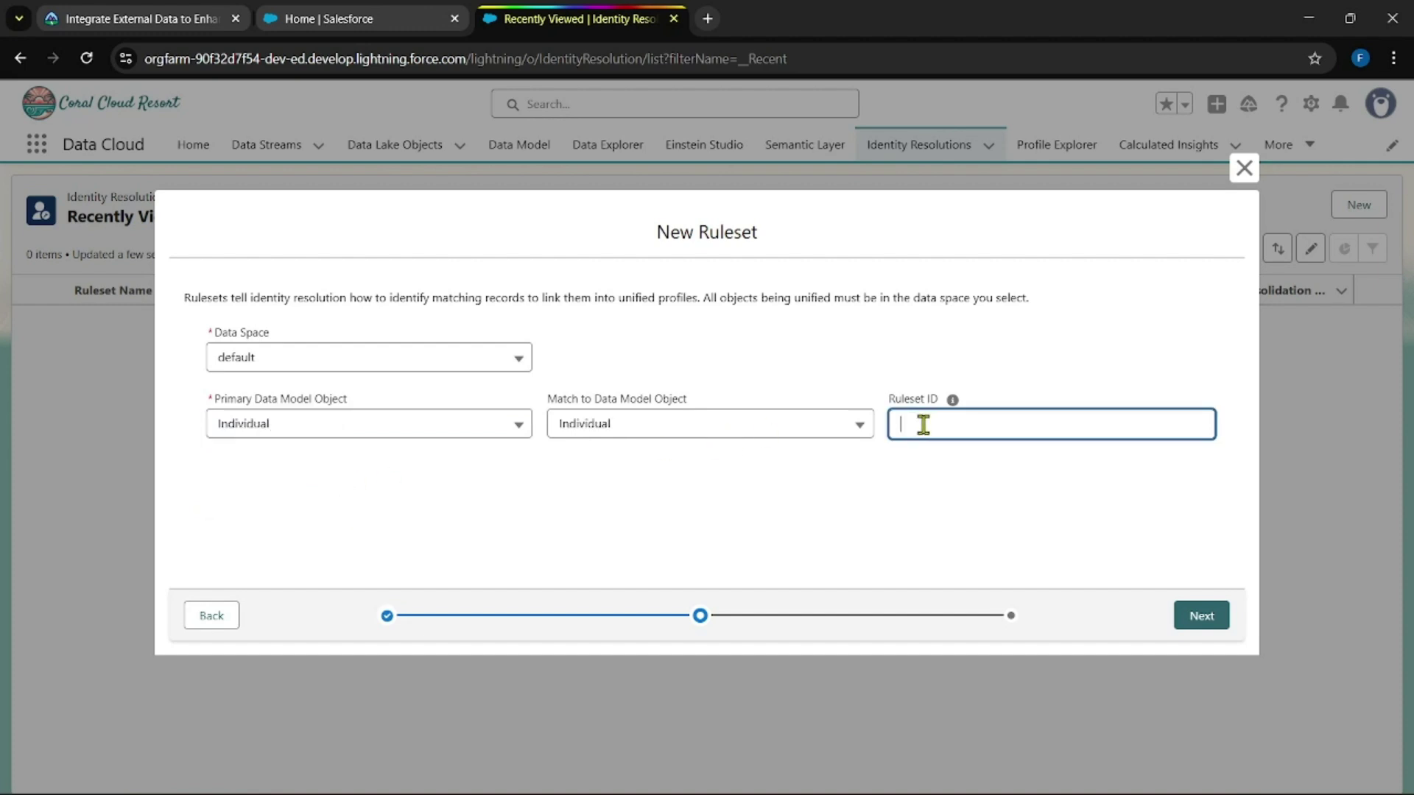
{"action": "key", "text": "ctrl+v"}
{"action": "key", "text": "ctrl+z"}
{"action": "key", "text": "super+v"}
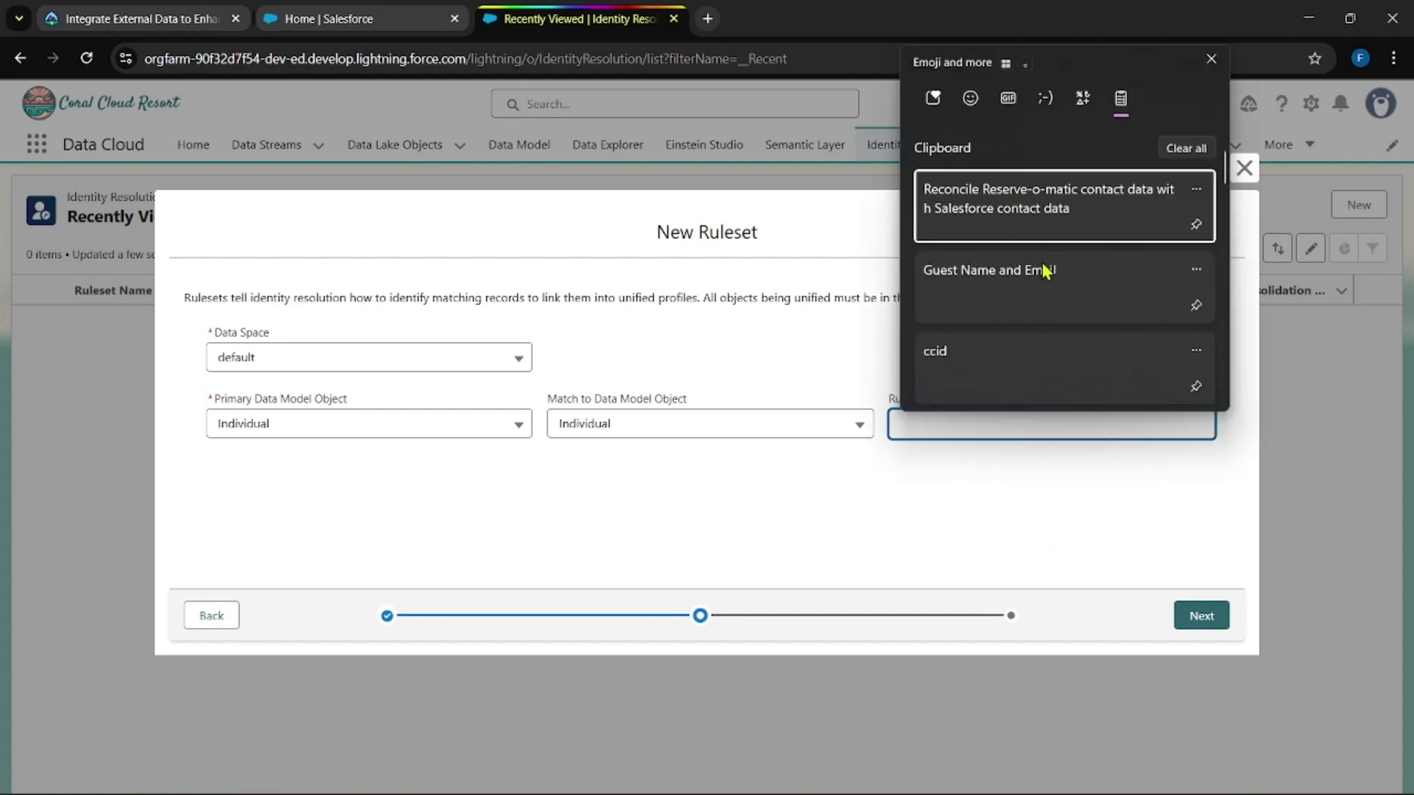
{"action": "left_click", "coordinate": [1015, 346]}
{"action": "left_click", "coordinate": [1192, 614]}
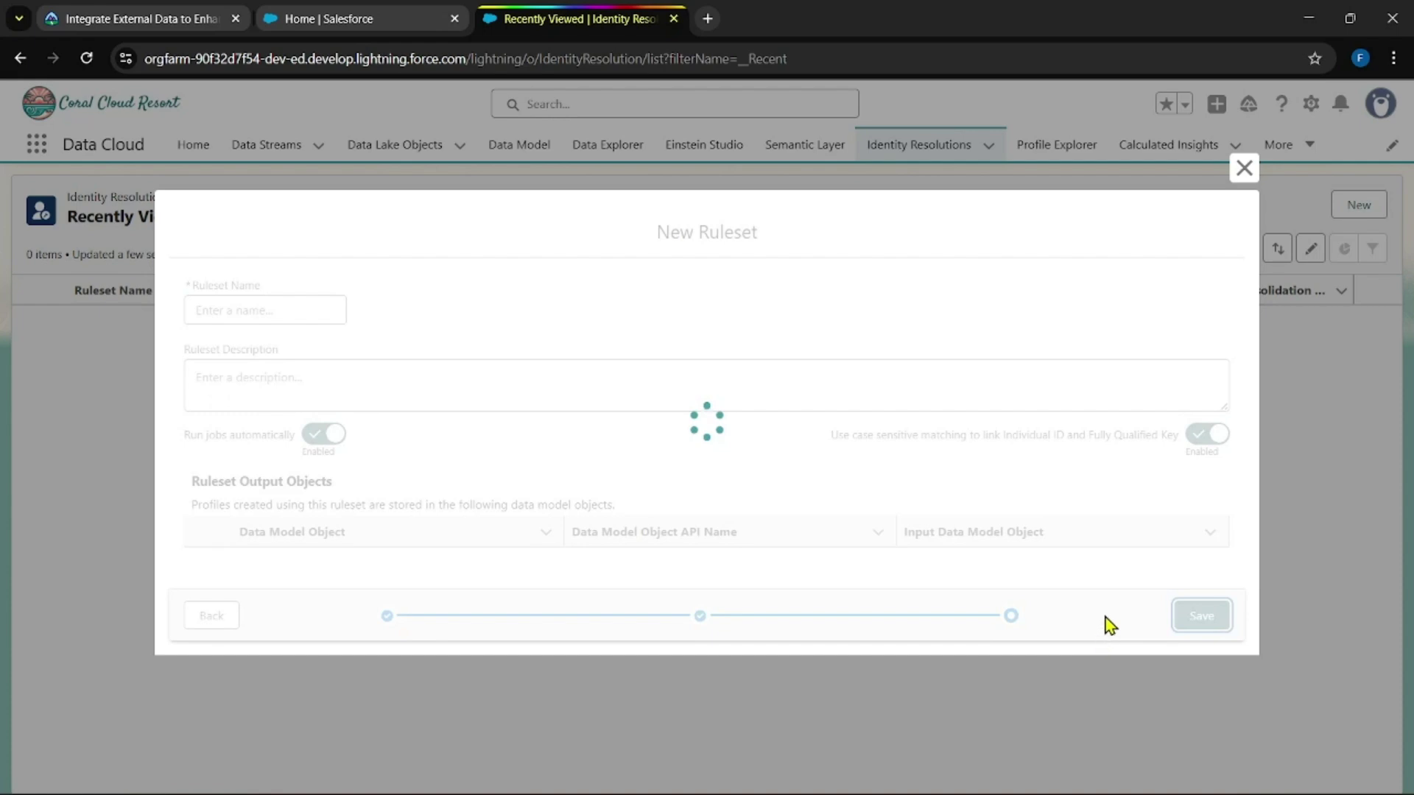
Step: Copy 'Guest Name and Email' from Trailhead and paste it as the Ruleset Name
{"action": "left_click", "coordinate": [290, 308]}
{"action": "left_click", "coordinate": [177, 58]}
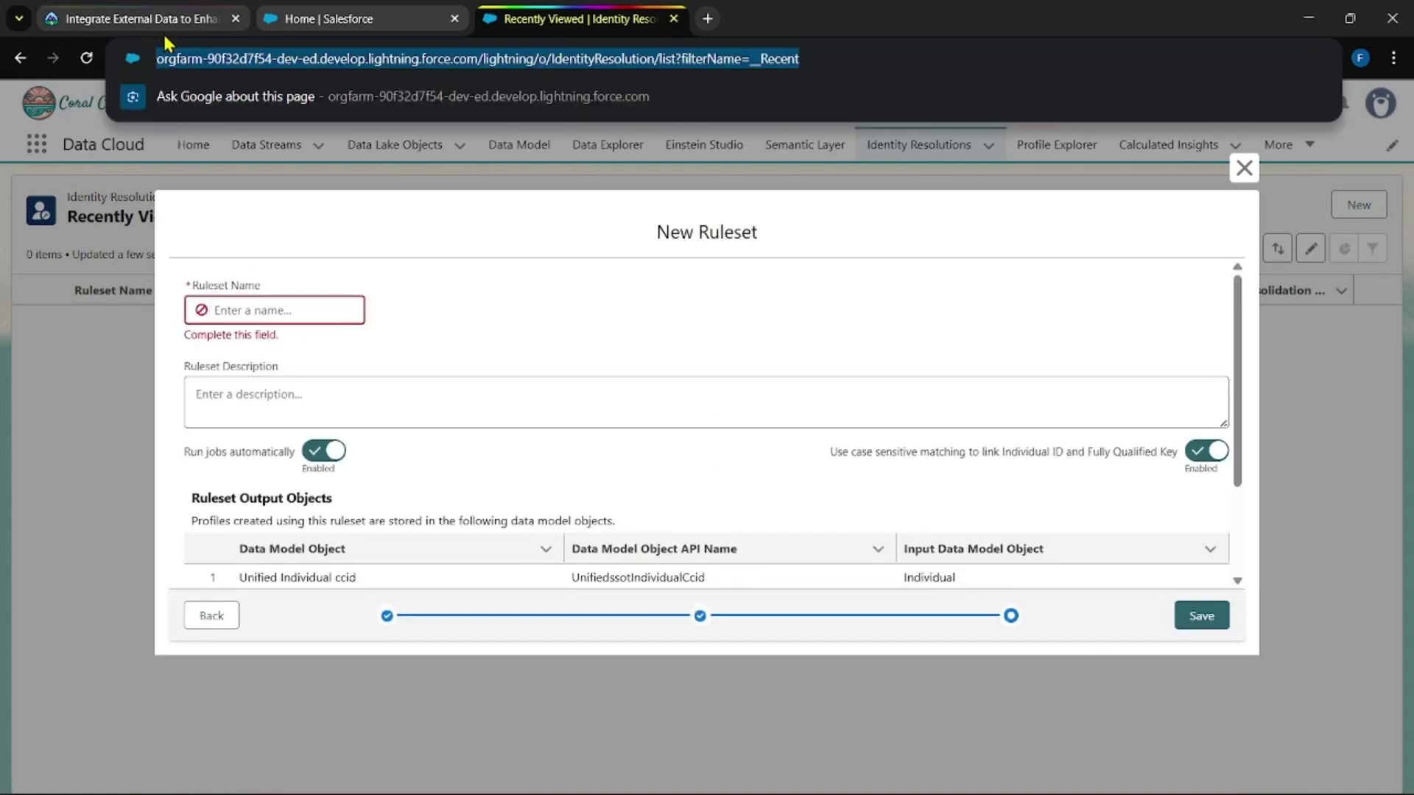
{"action": "left_click", "coordinate": [132, 19]}
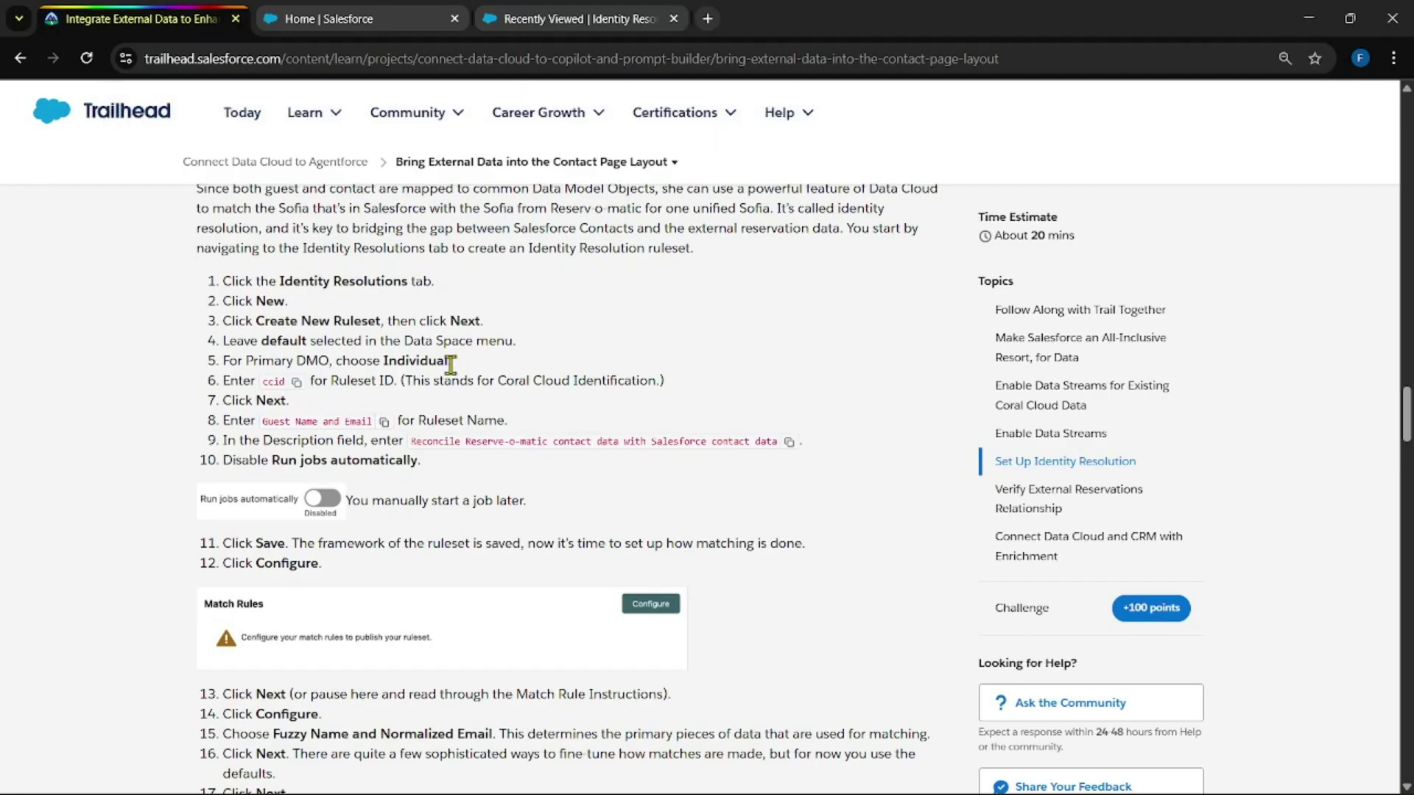
{"action": "left_click", "coordinate": [384, 422]}
{"action": "left_click", "coordinate": [598, 10]}
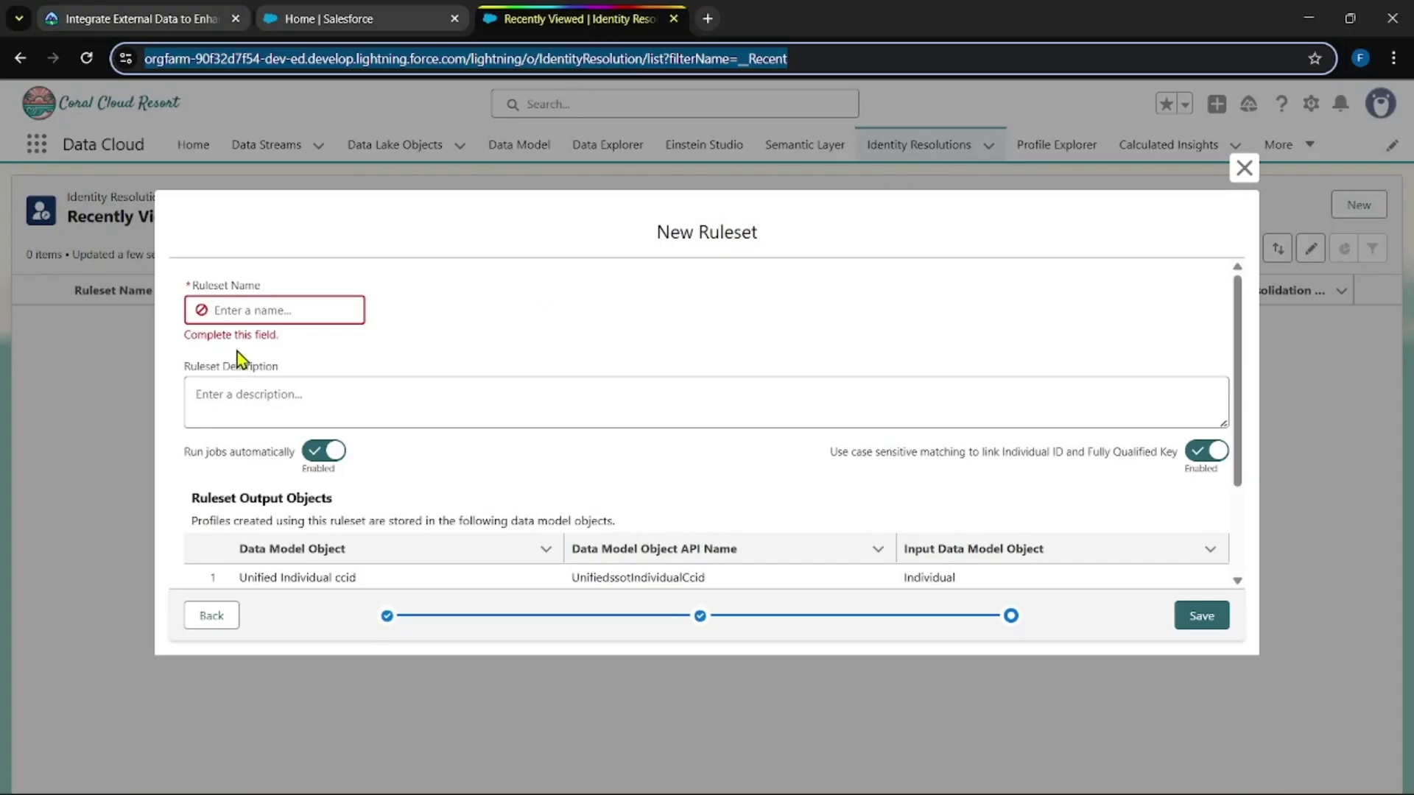
{"action": "left_click", "coordinate": [256, 308]}
{"action": "key", "text": "ctrl+v"}
Step: Paste the Reserve-o-matic reconciliation description, turn off automatic job runs, and save the ruleset
{"action": "left_click", "coordinate": [319, 399]}
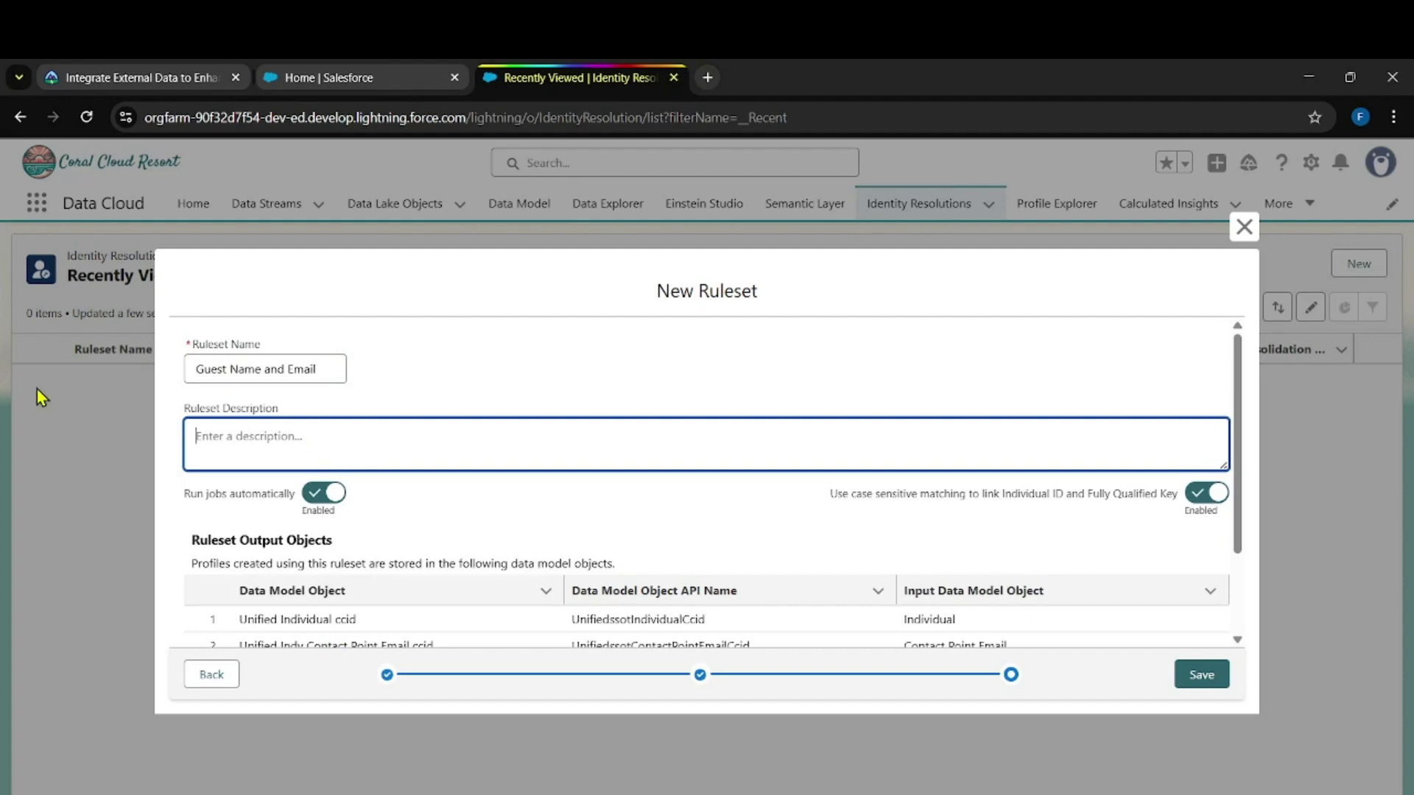
{"action": "left_click", "coordinate": [121, 68]}
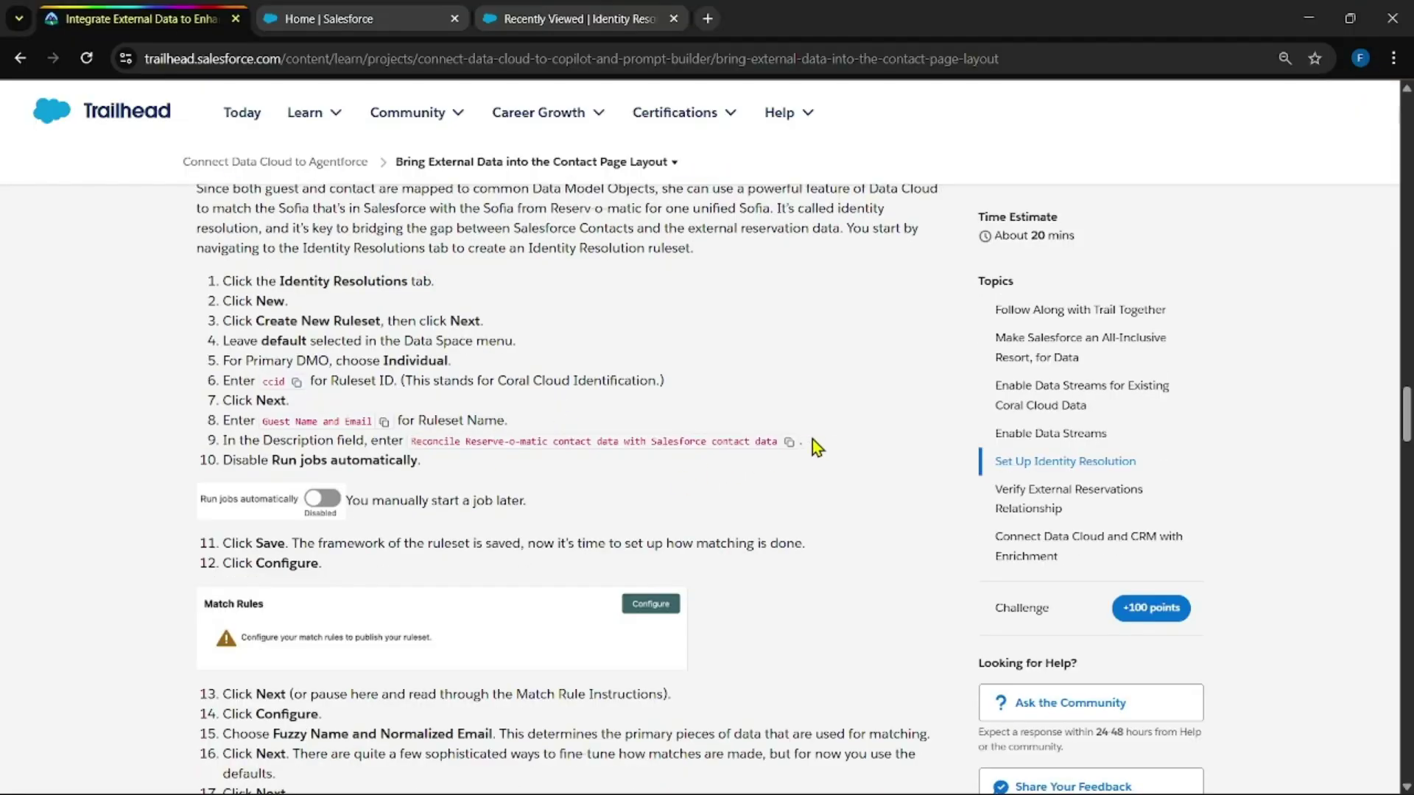
{"action": "key", "text": "ctrl+shift+Tab"}
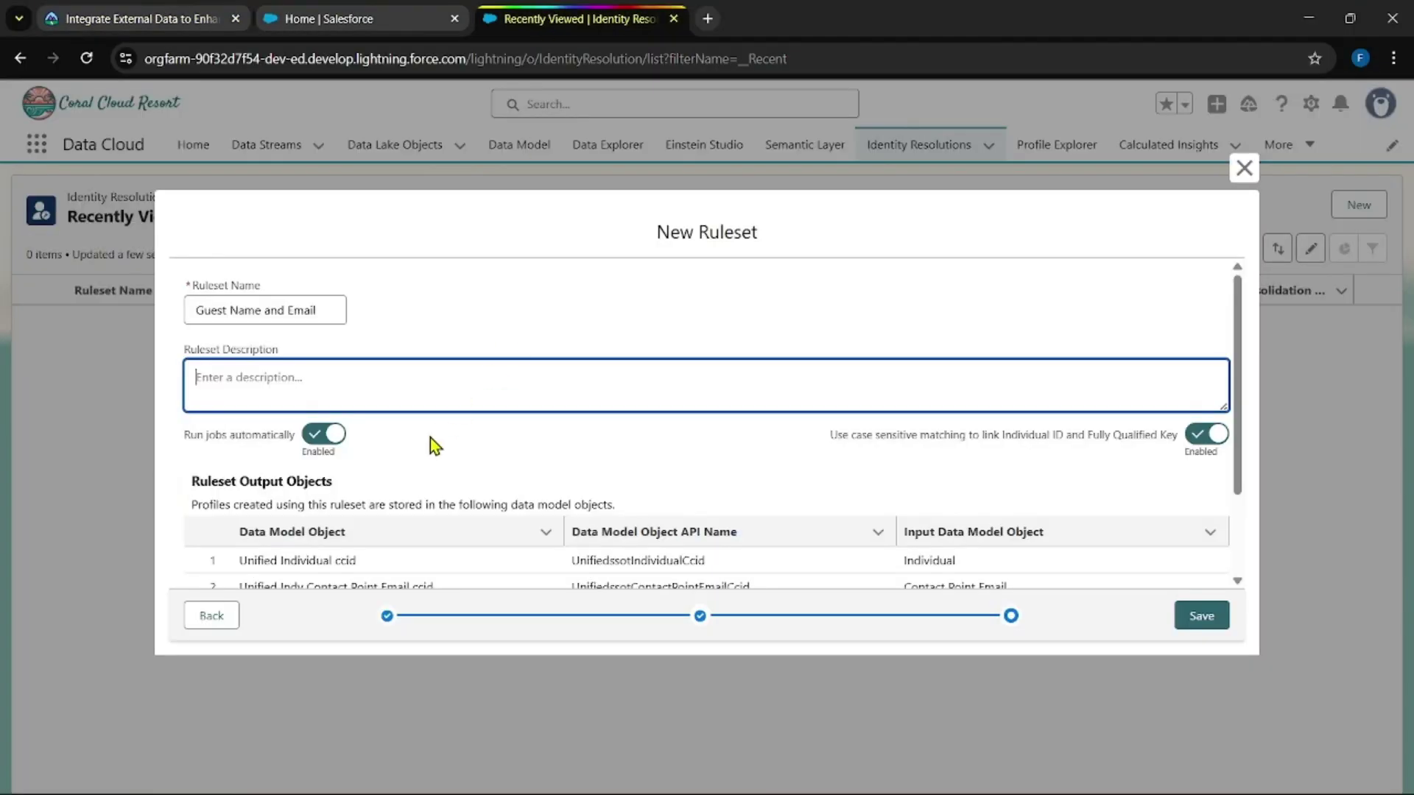
{"action": "key", "text": "ctrl+v"}
{"action": "left_click", "coordinate": [328, 436]}
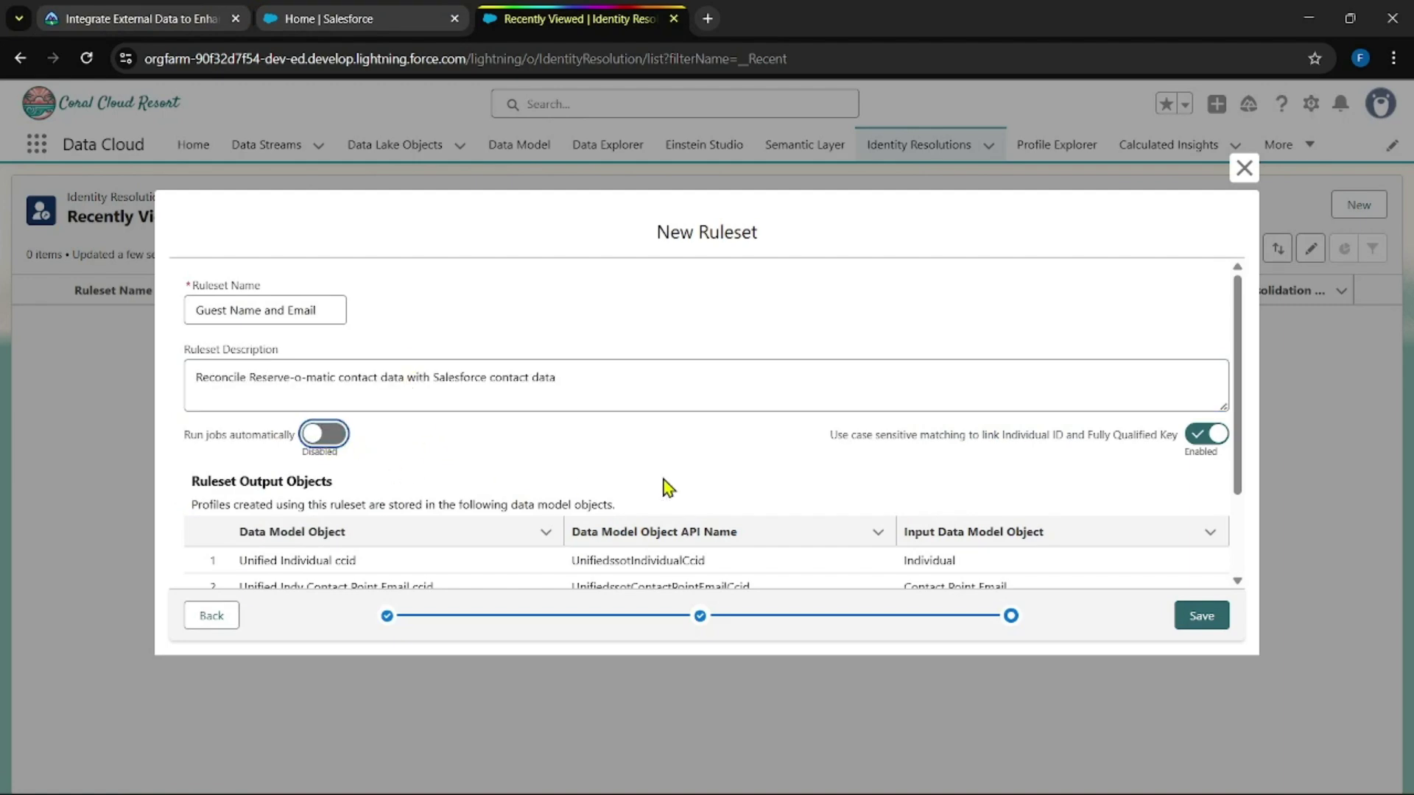
{"action": "scroll", "coordinate": [666, 486], "scroll_direction": "down", "scroll_amount": 1}
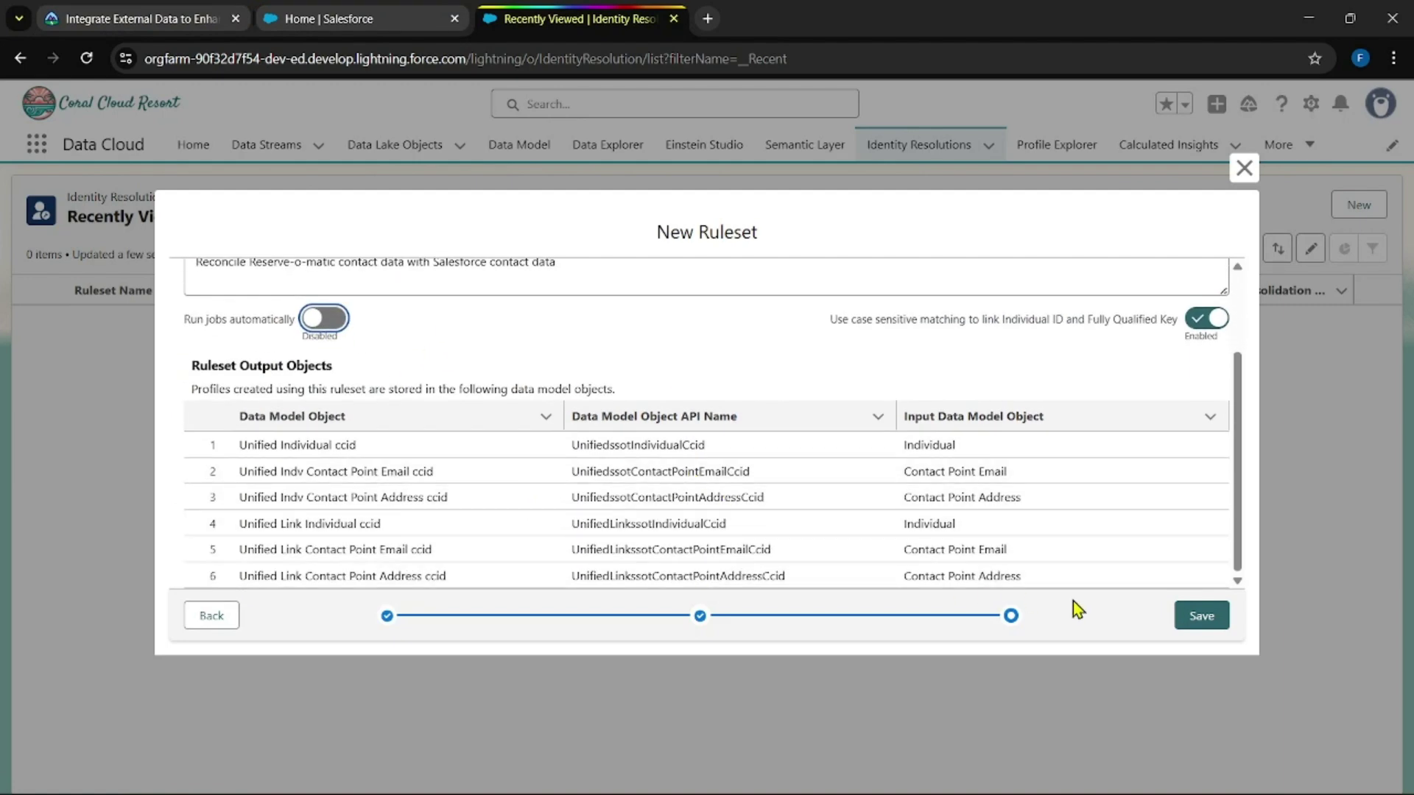
{"action": "left_click", "coordinate": [1202, 617]}
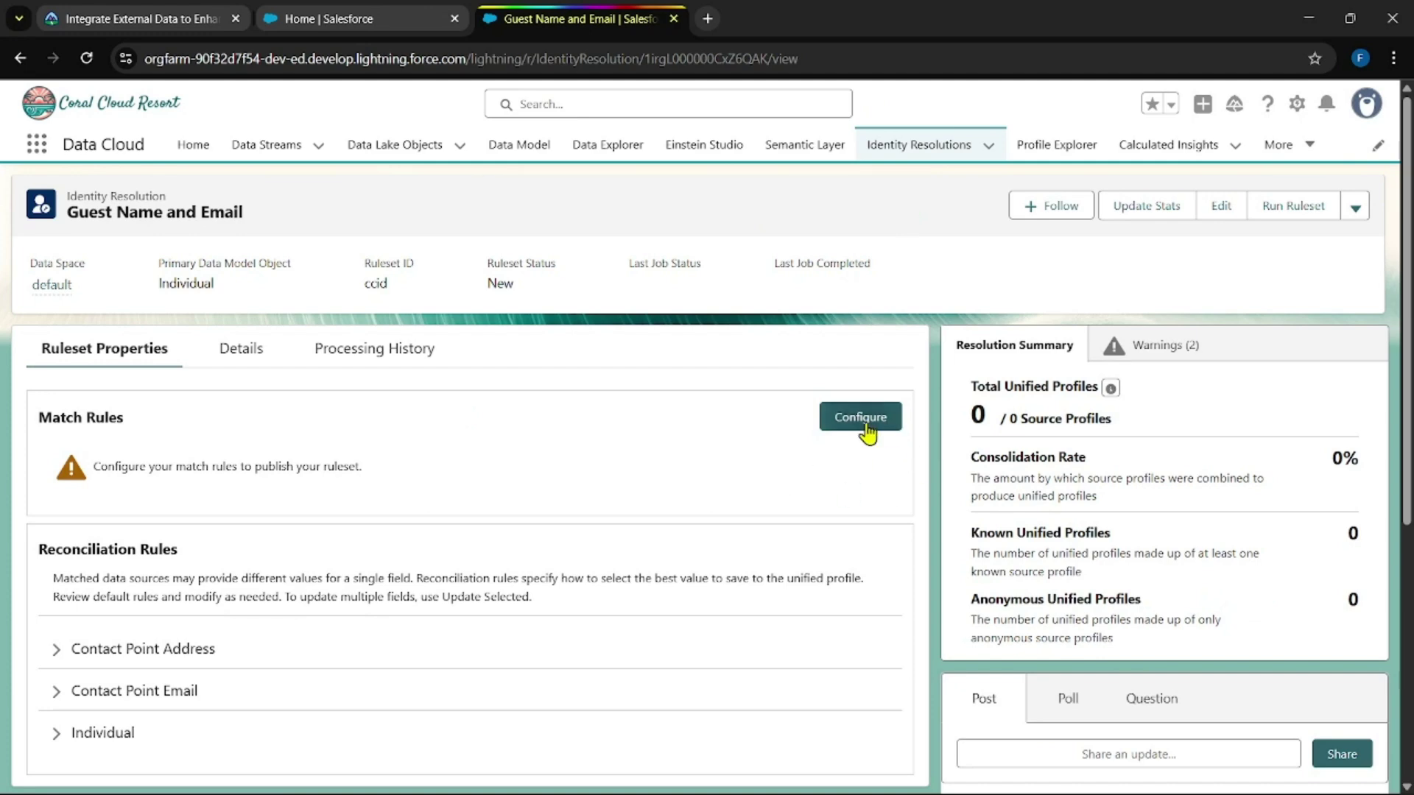
Step: Begin adding match rules to the ruleset, starting Match Rule 1
{"action": "left_click", "coordinate": [867, 433]}
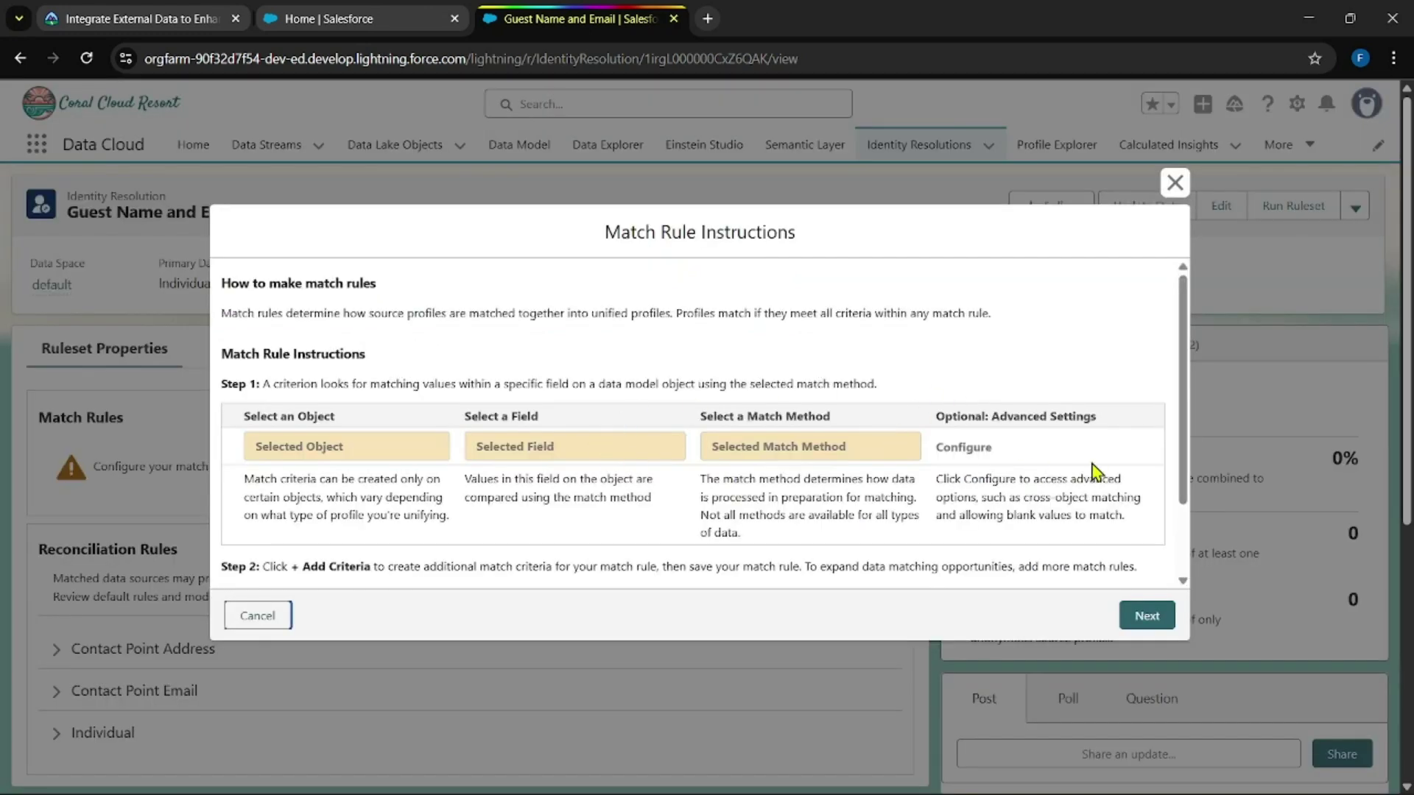
{"action": "scroll", "coordinate": [1094, 470], "scroll_direction": "down", "scroll_amount": 2}
{"action": "left_click", "coordinate": [1147, 615]}
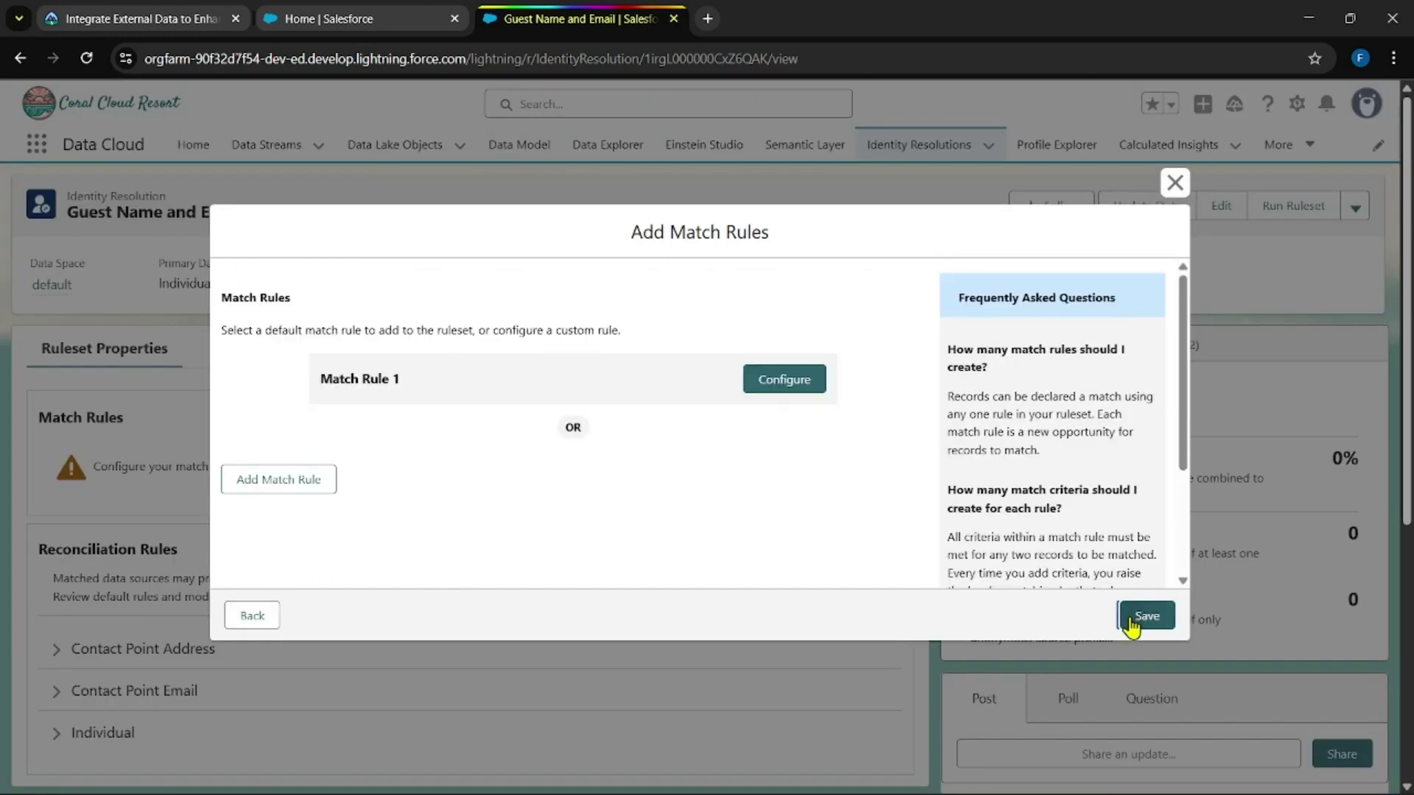
{"action": "left_click", "coordinate": [777, 386]}
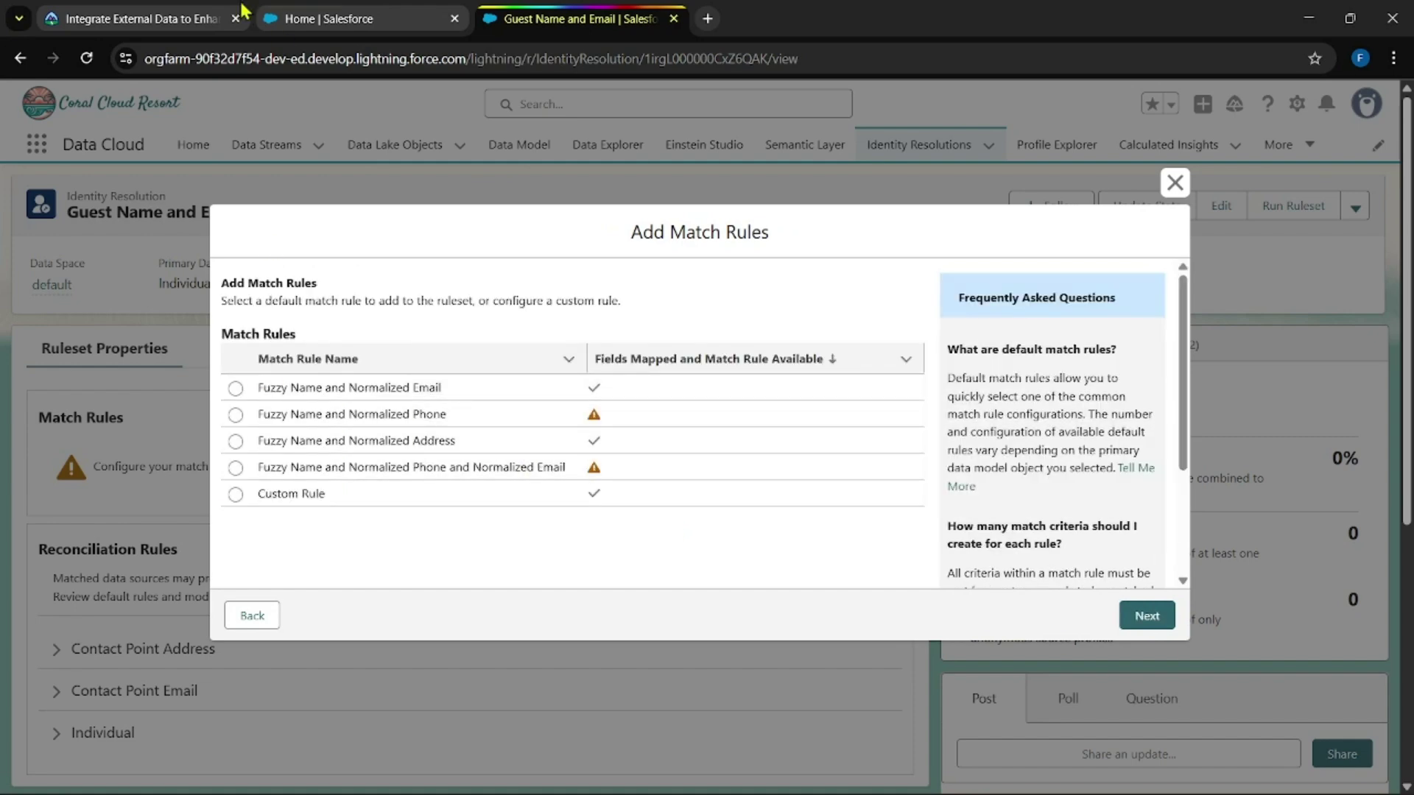
Step: Choose the Fuzzy Name and Normalized Email rule, keep its criteria, and save it
{"action": "left_click", "coordinate": [61, 10]}
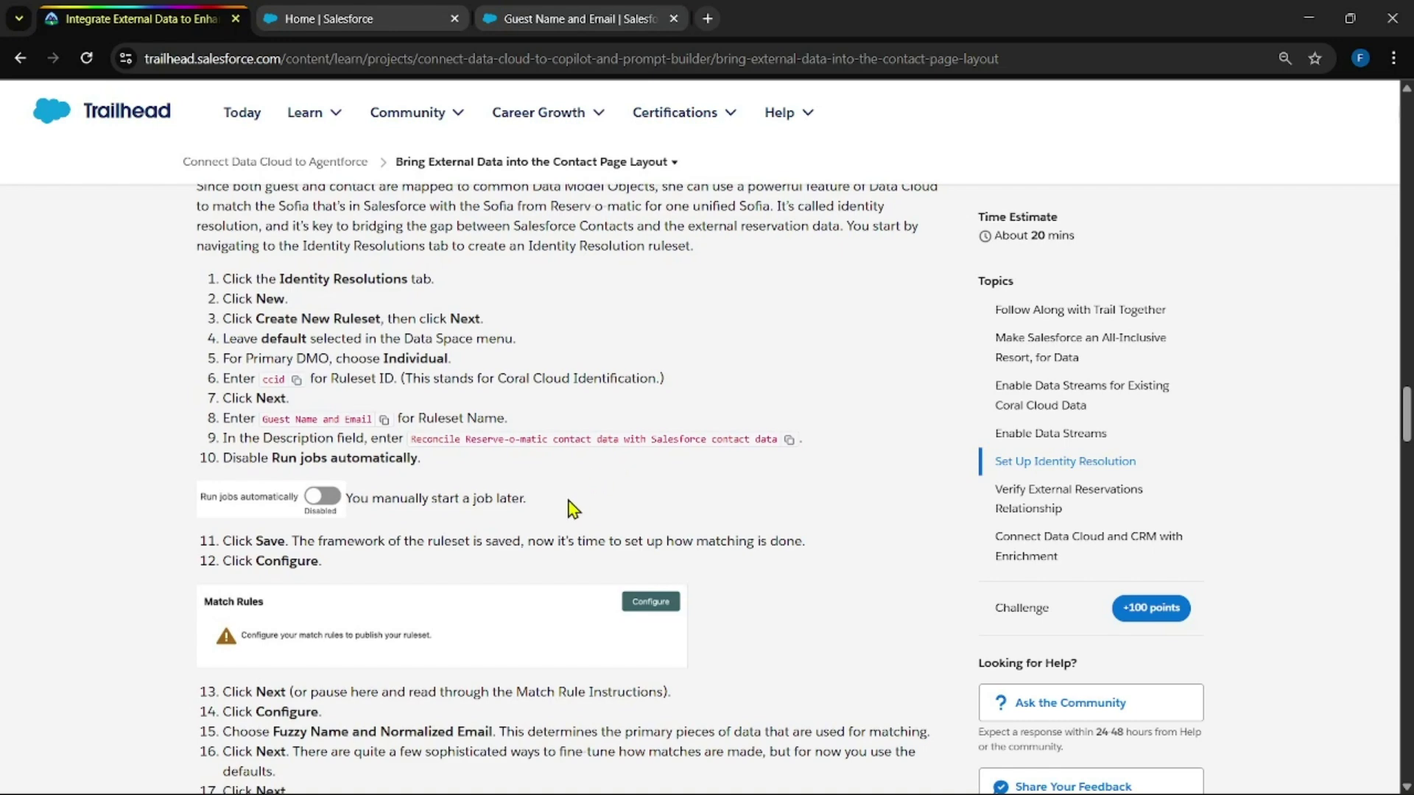
{"action": "scroll", "coordinate": [574, 505], "scroll_direction": "down", "scroll_amount": 2}
{"action": "scroll", "coordinate": [570, 507], "scroll_direction": "down", "scroll_amount": 1}
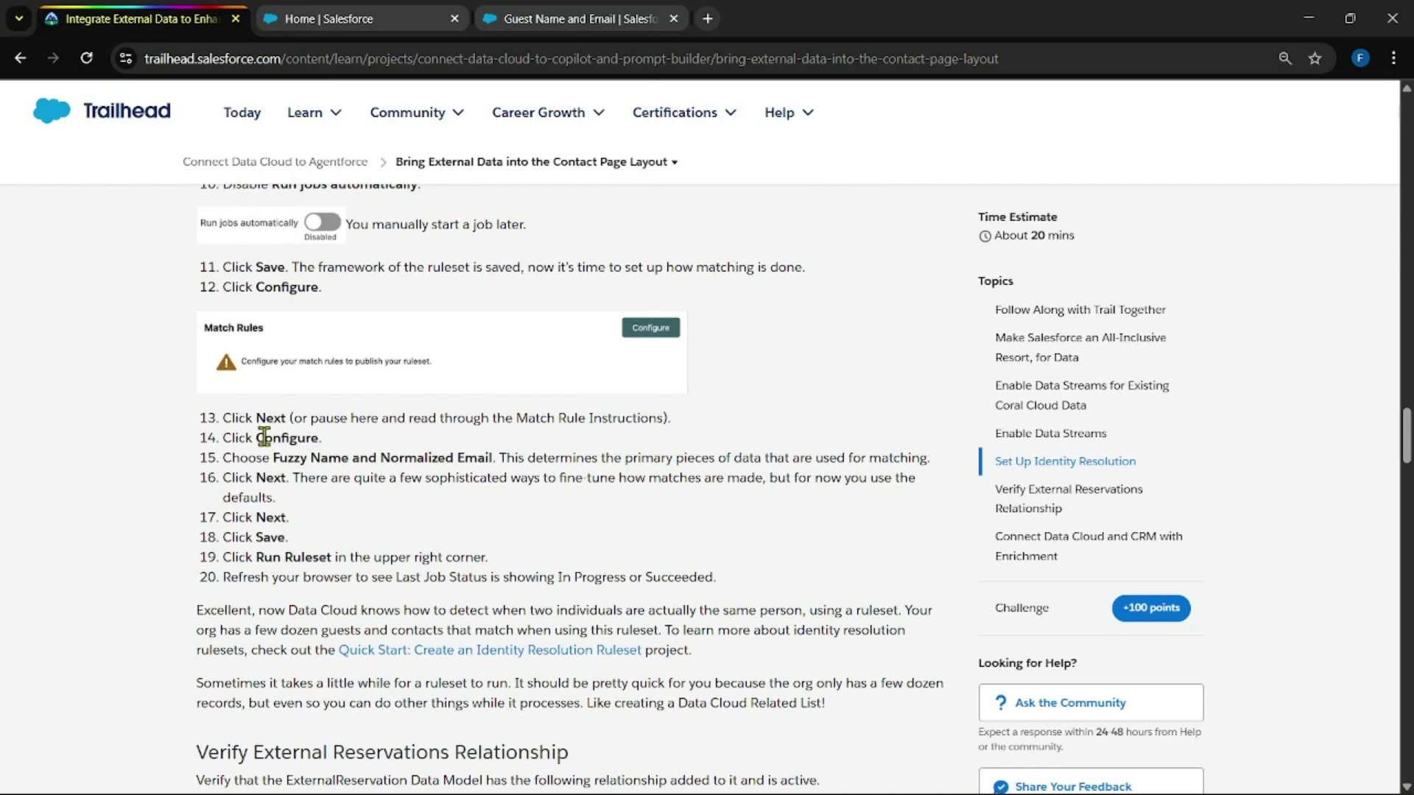
{"action": "left_click_drag", "start_coordinate": [274, 458], "coordinate": [494, 458]}
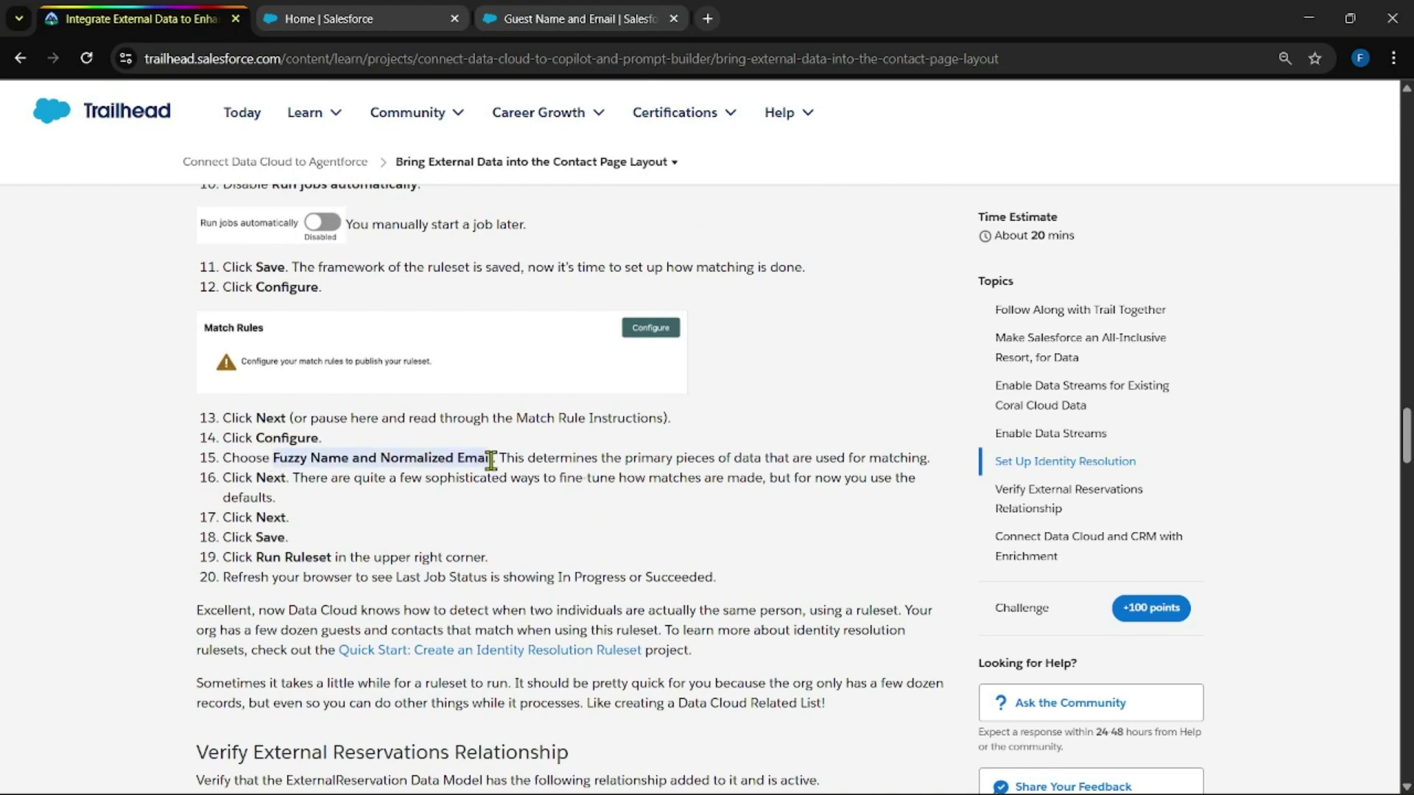
{"action": "left_click", "coordinate": [582, 12]}
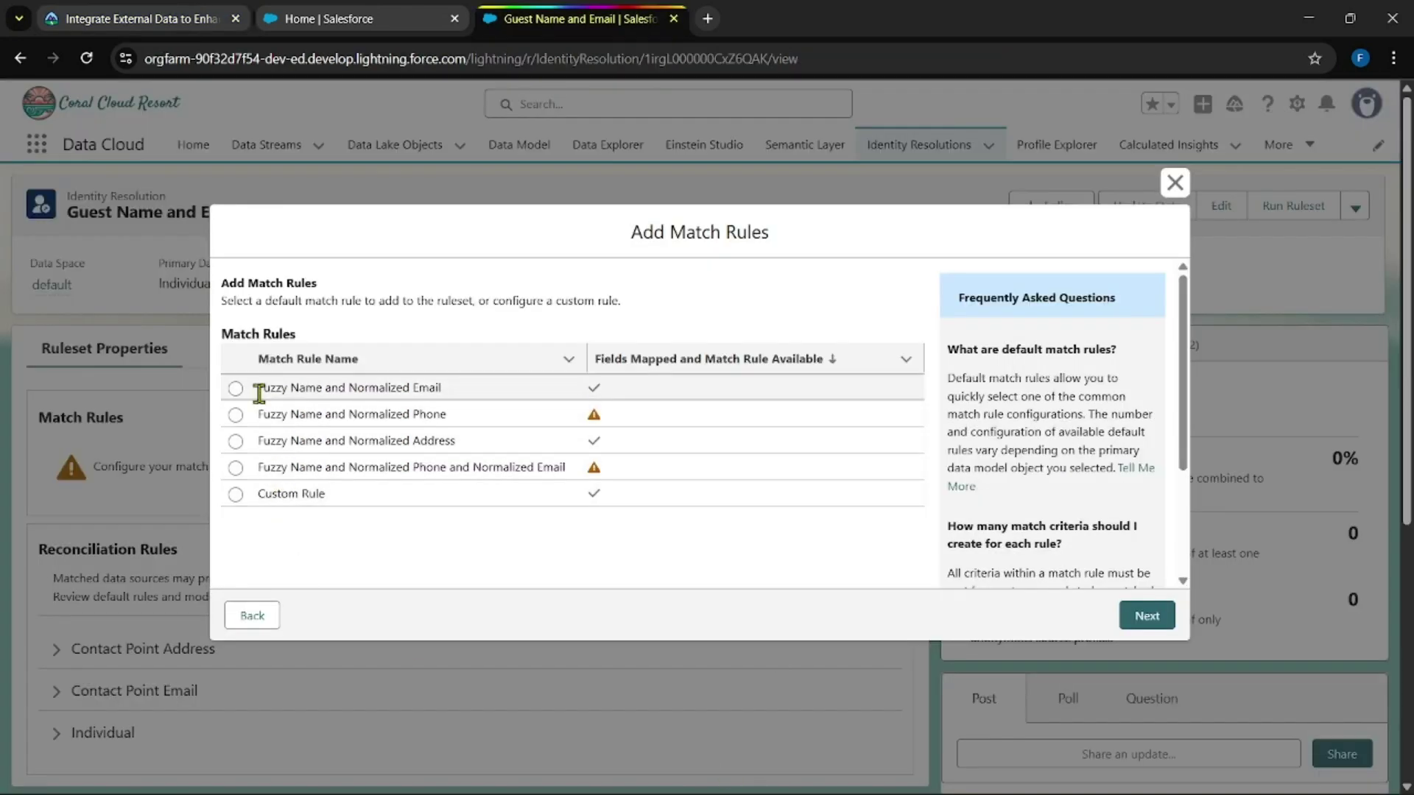
{"action": "left_click", "coordinate": [235, 388]}
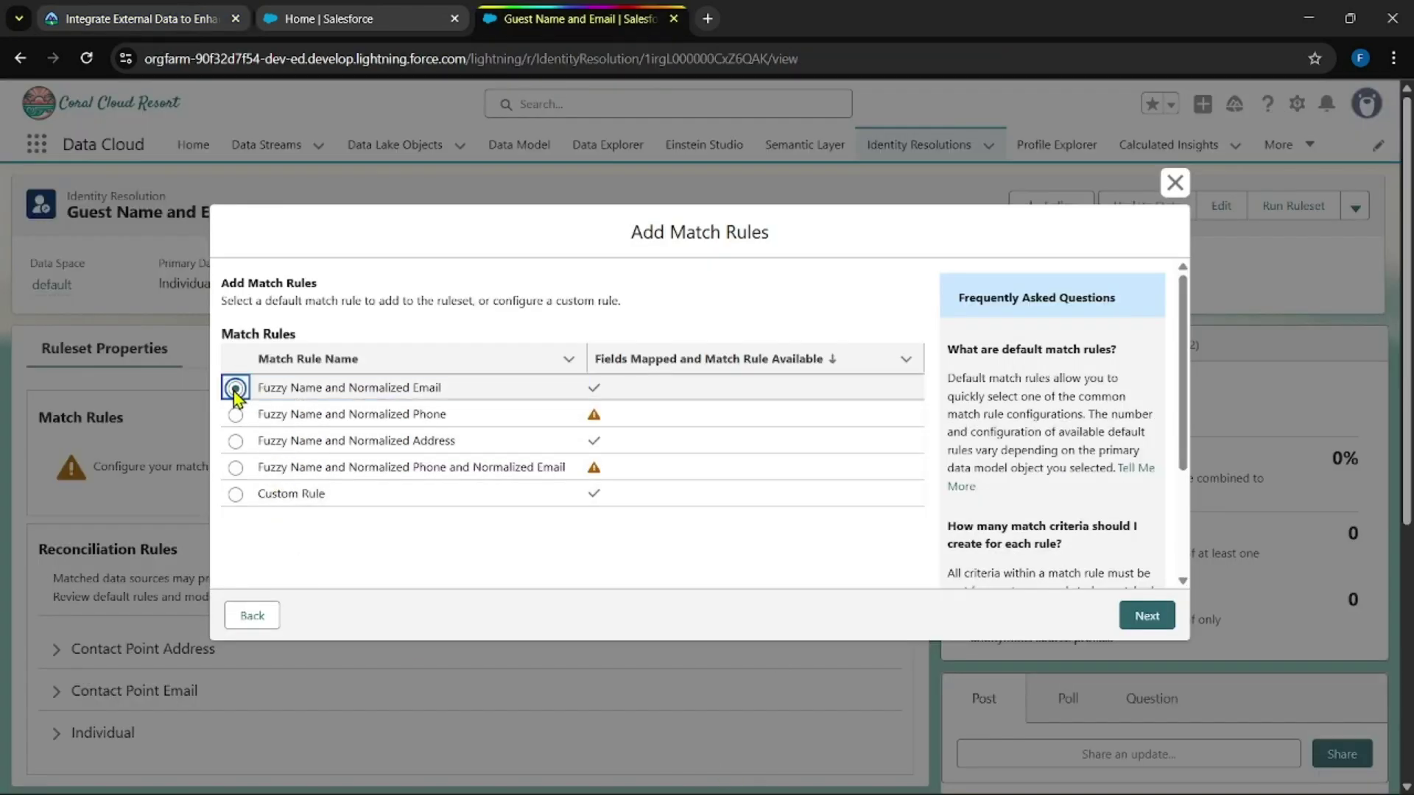
{"action": "left_click", "coordinate": [1149, 620]}
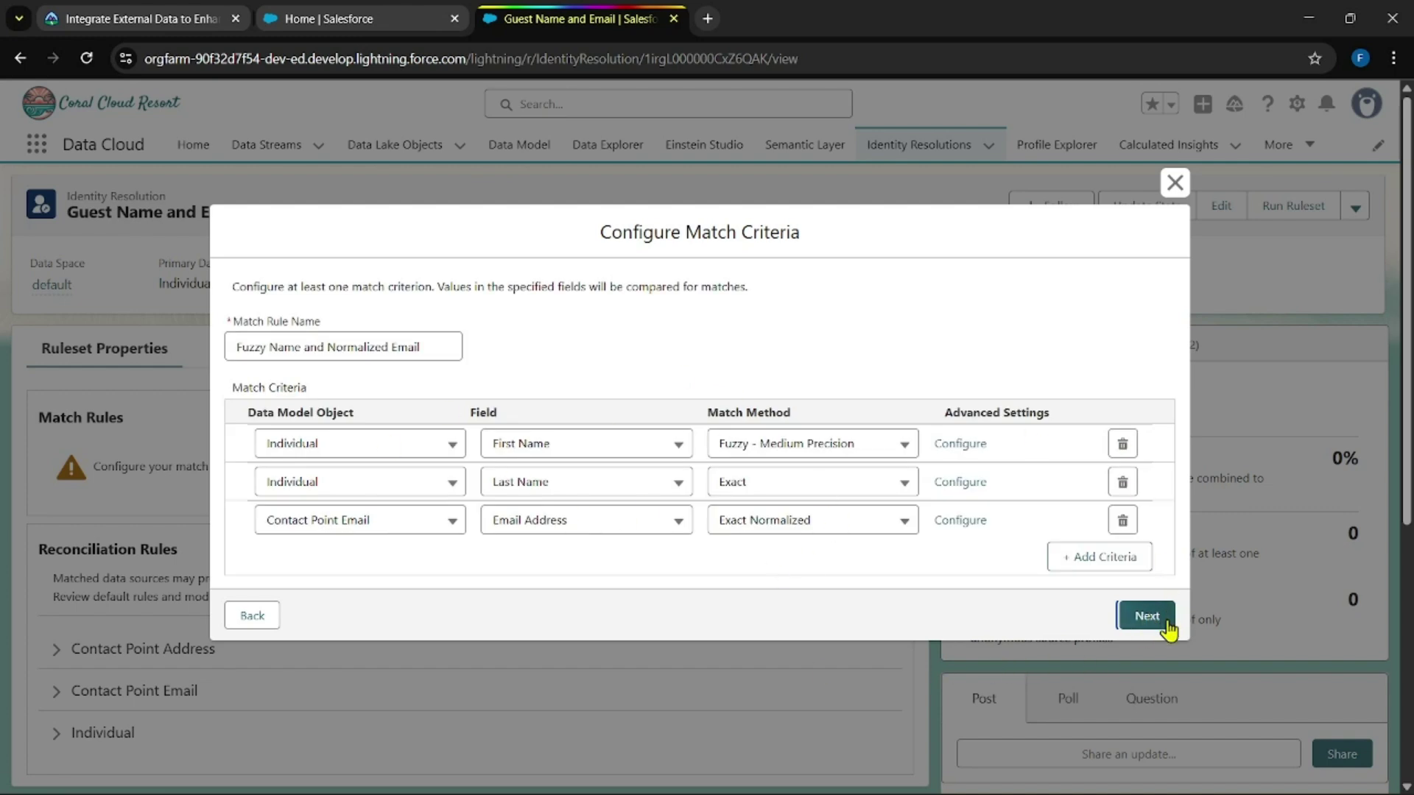
{"action": "left_click", "coordinate": [1147, 616]}
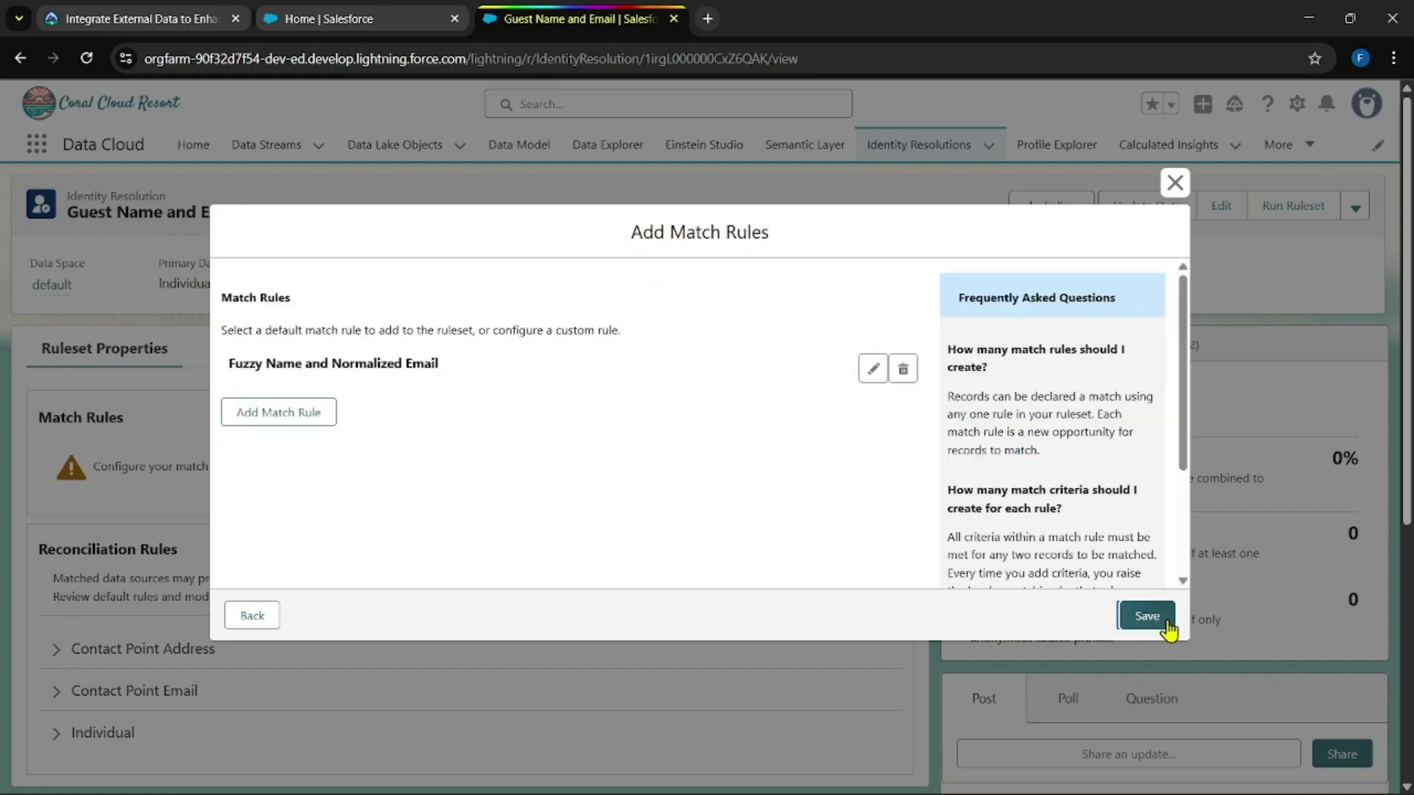
{"action": "left_click", "coordinate": [1149, 619]}
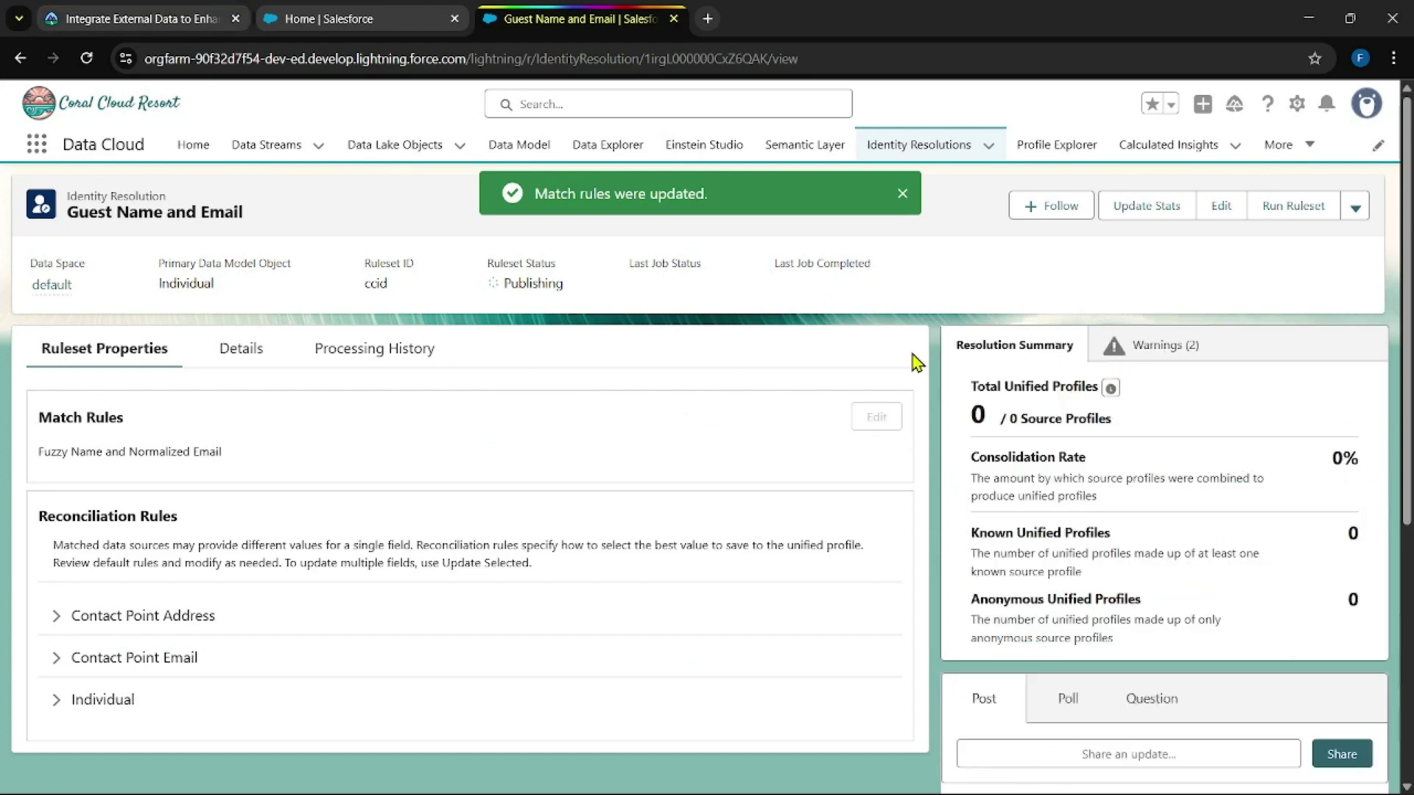
Step: Run the Guest Name and Email ruleset to start its first job
{"action": "left_click", "coordinate": [1303, 214]}
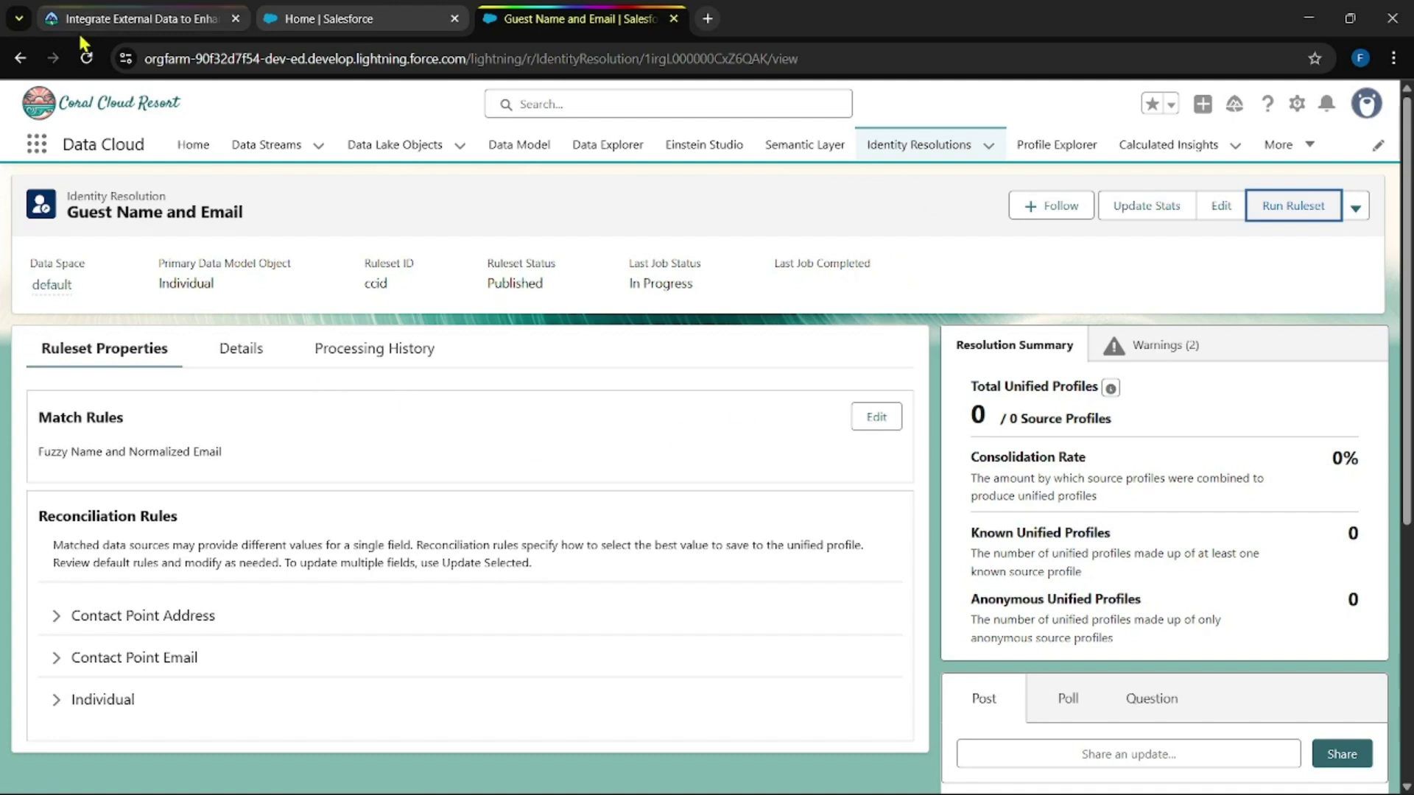
{"action": "left_click", "coordinate": [124, 11]}
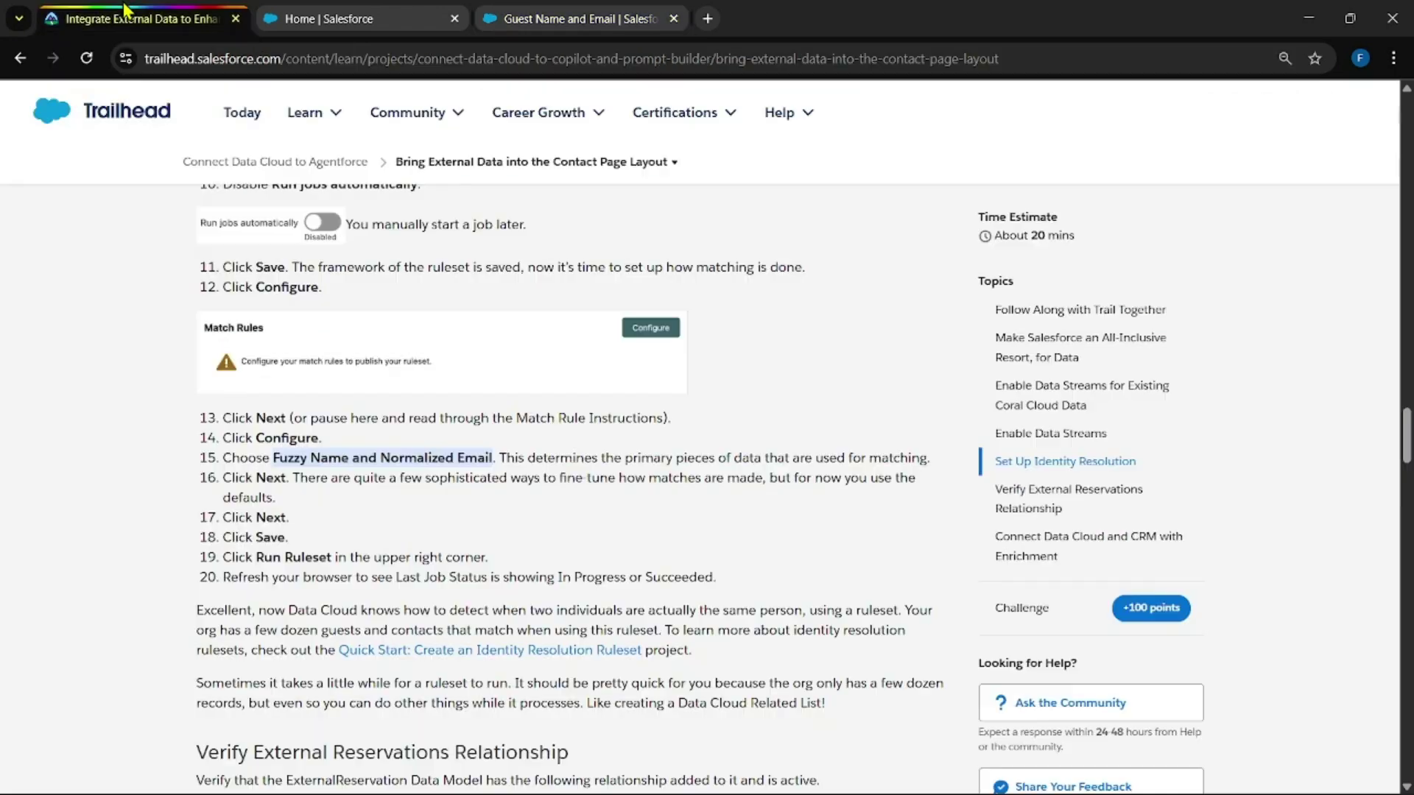
{"action": "scroll", "coordinate": [707, 572], "scroll_direction": "down", "scroll_amount": 3}
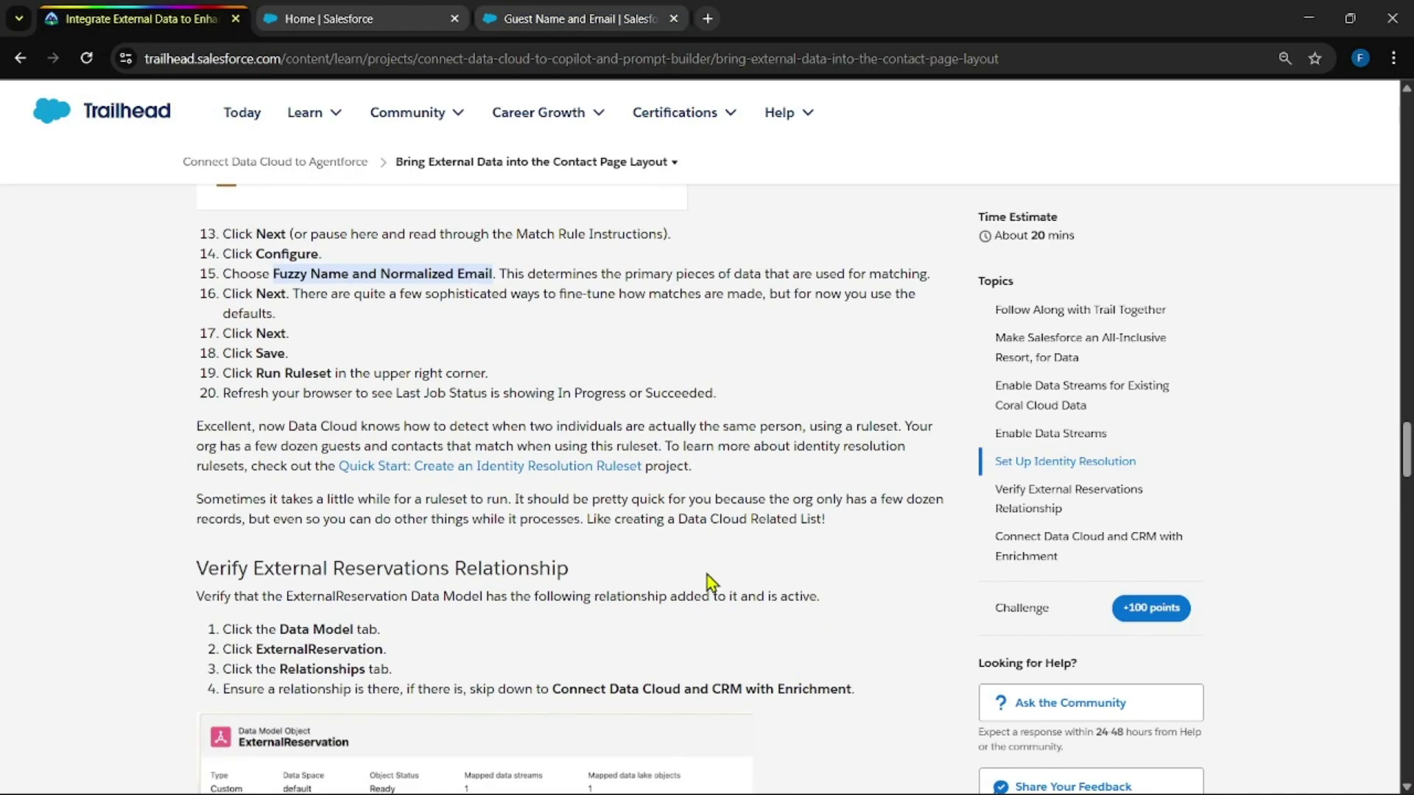
{"action": "scroll", "coordinate": [707, 582], "scroll_direction": "down", "scroll_amount": 5}
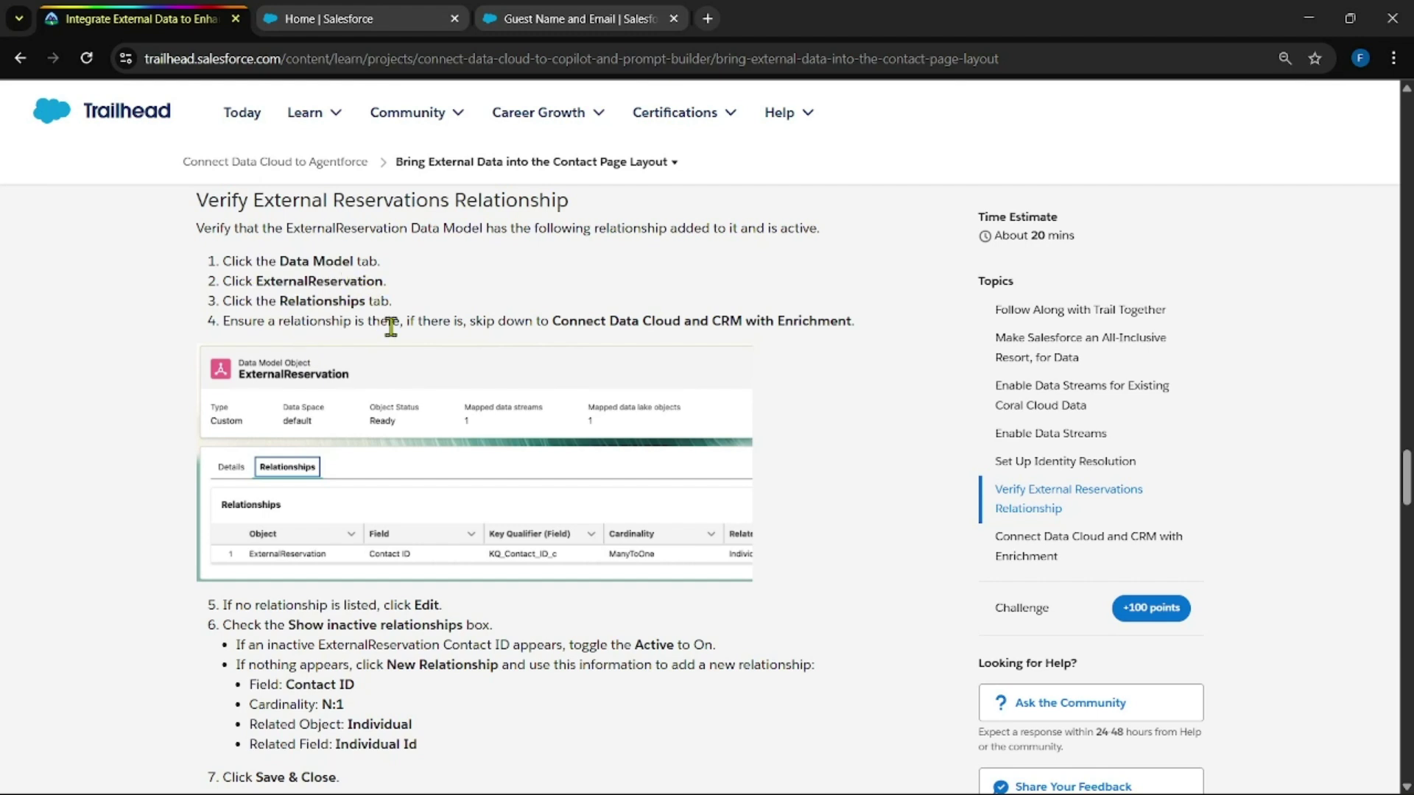
{"action": "left_click", "coordinate": [581, 15]}
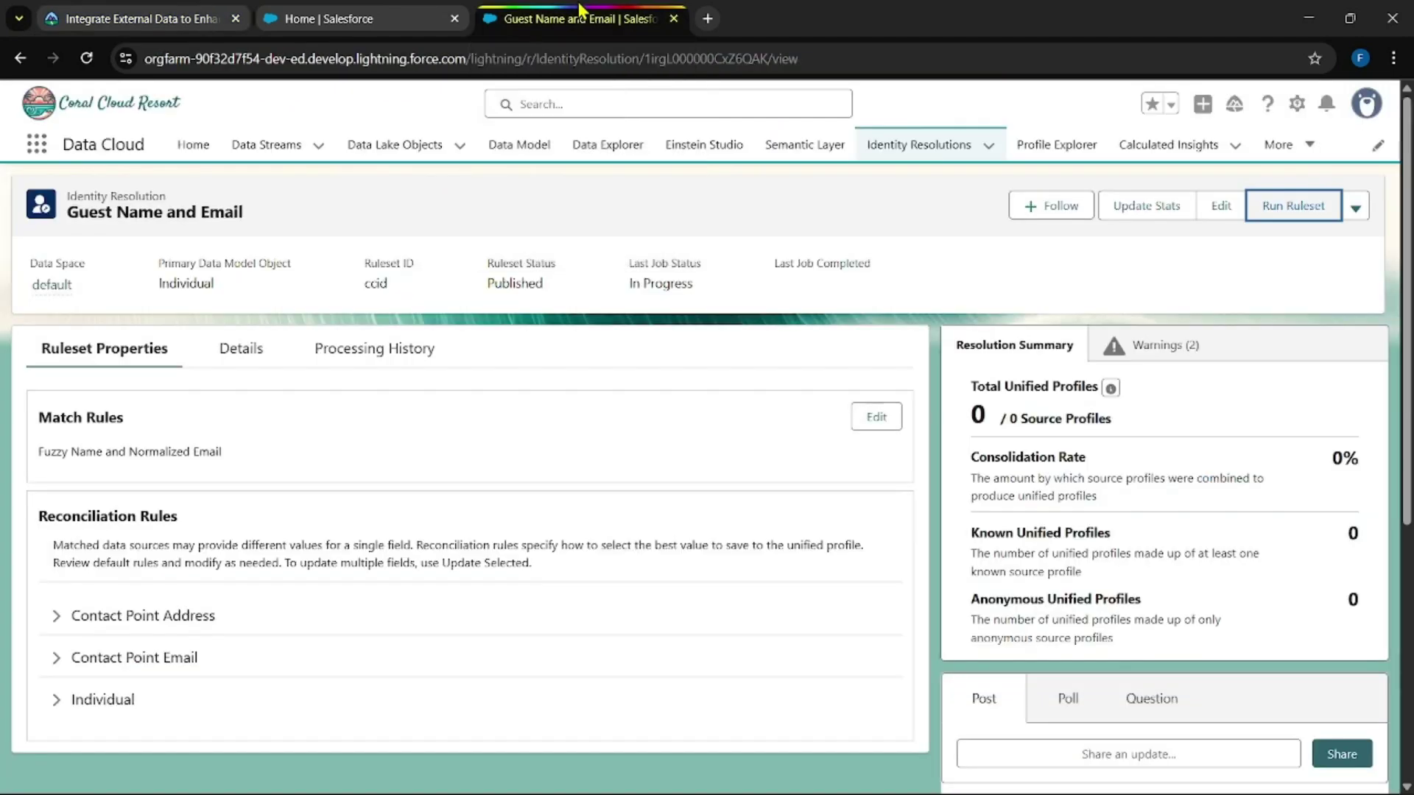
Step: Open the ExternalReservation data model object's Relationships, showing Contact ID linked to Individual
{"action": "left_click", "coordinate": [549, 155]}
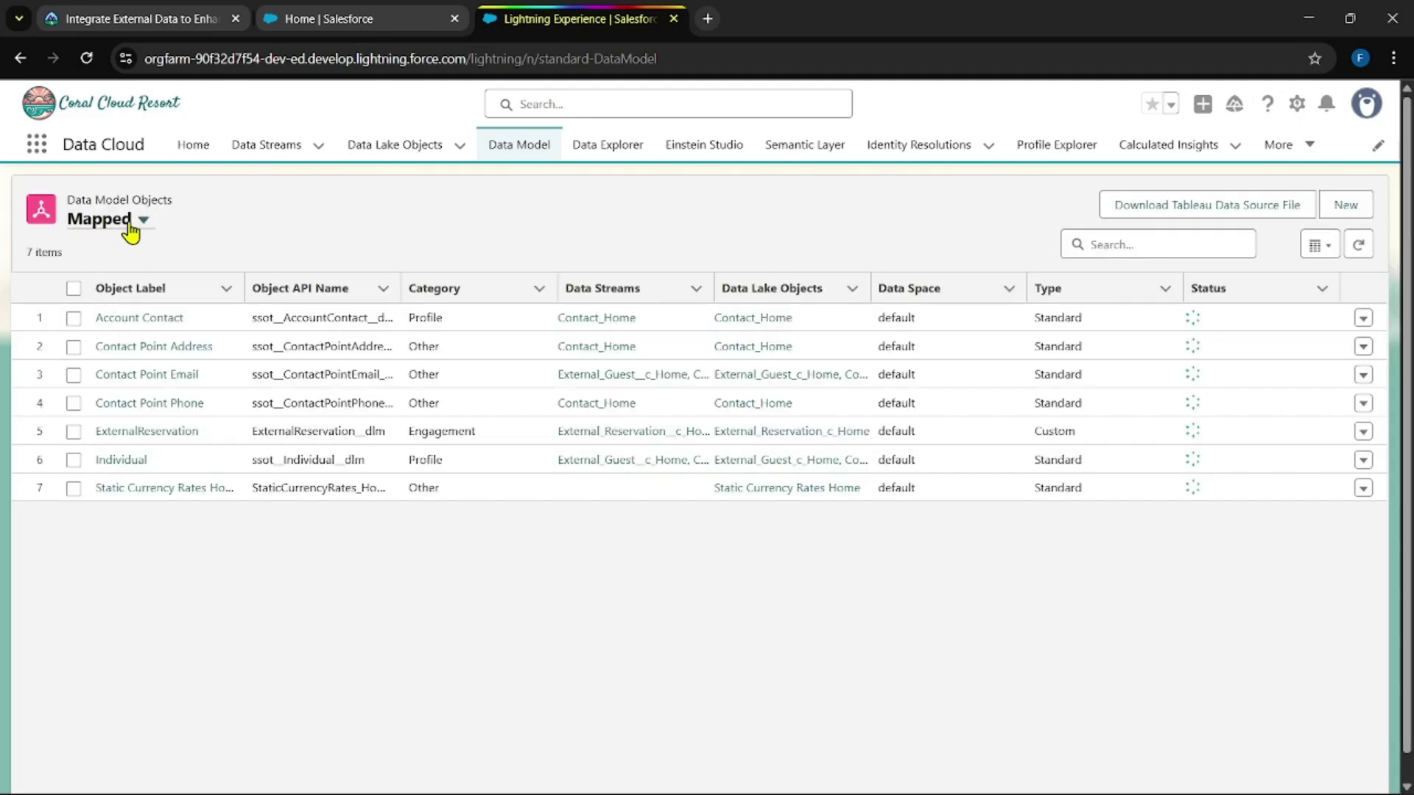
{"action": "left_click", "coordinate": [132, 226]}
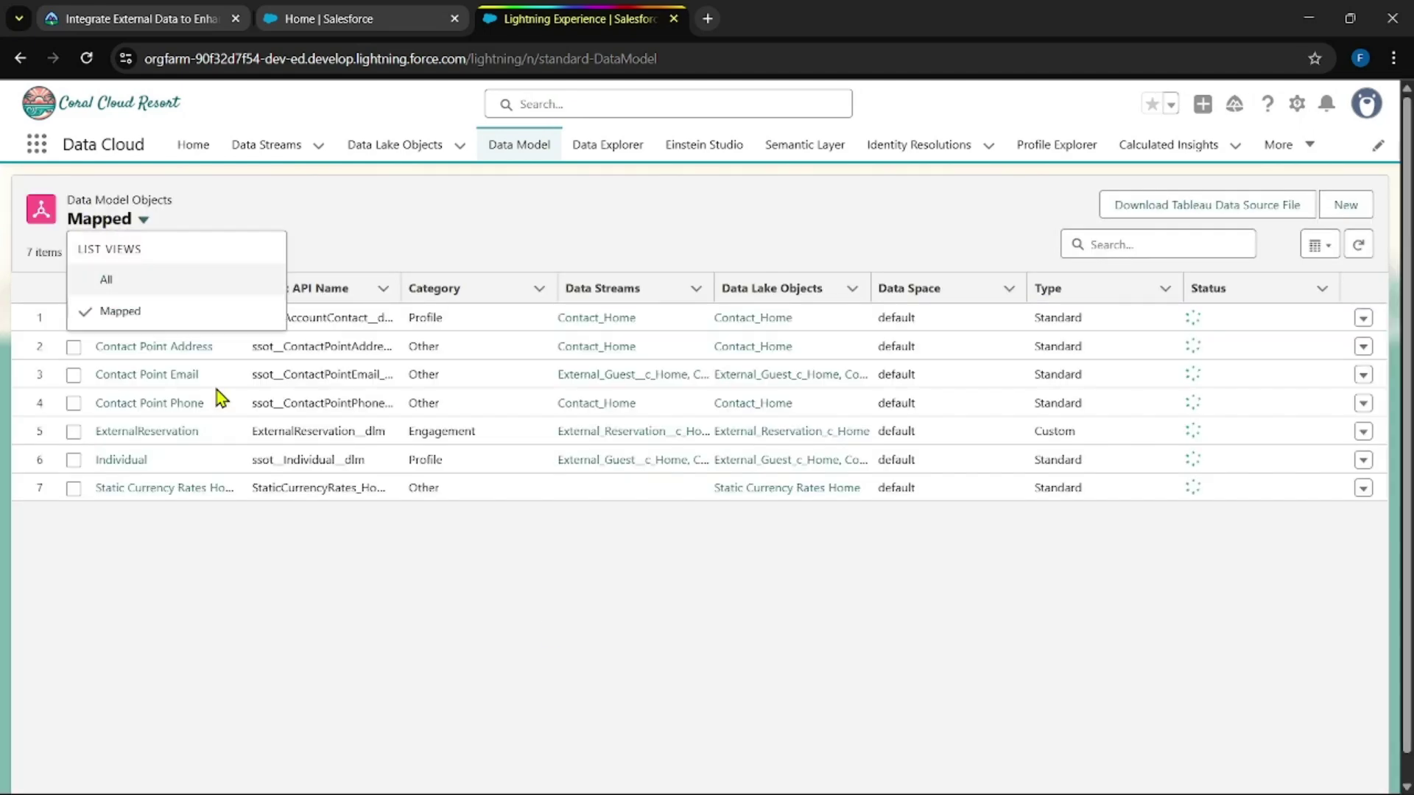
{"action": "left_click", "coordinate": [144, 435]}
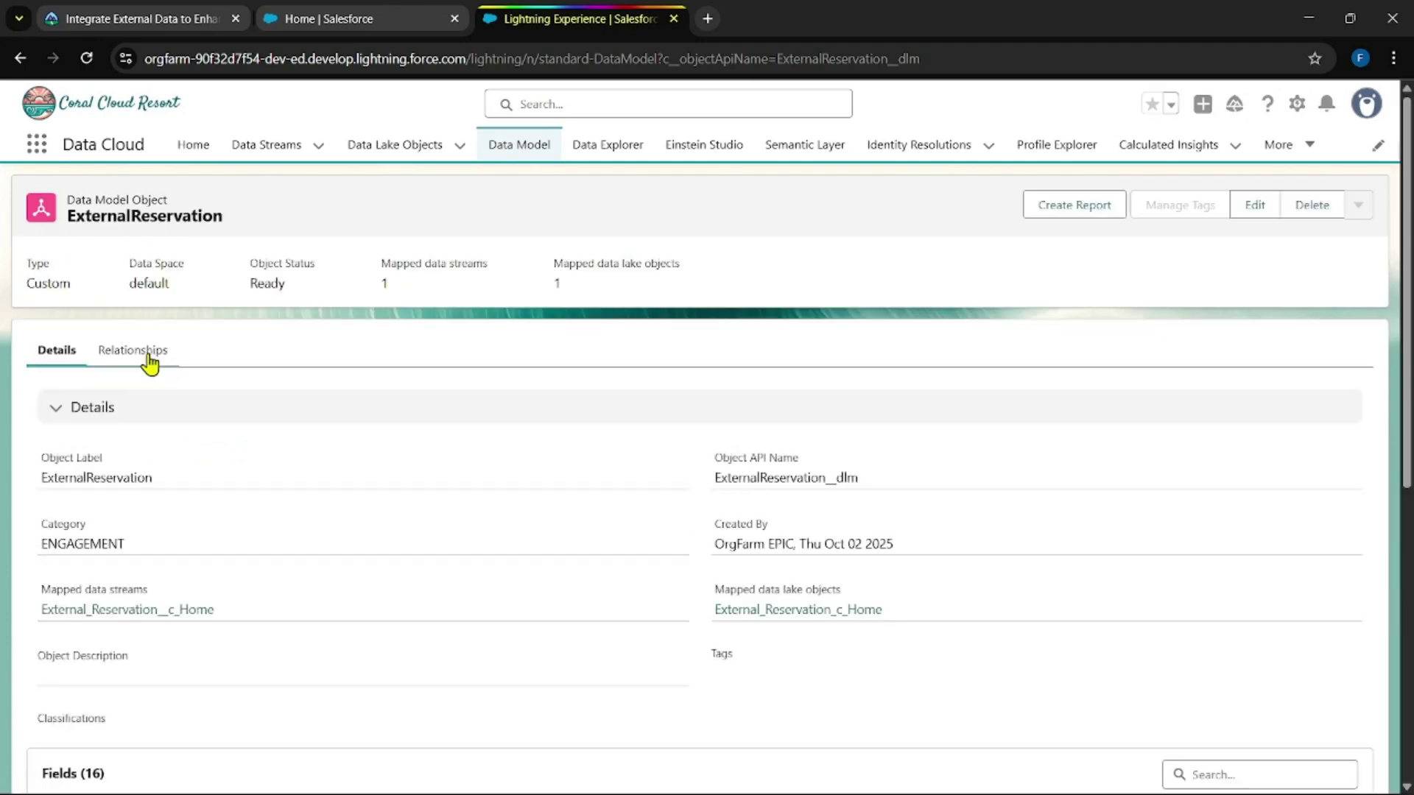
{"action": "left_click", "coordinate": [143, 360]}
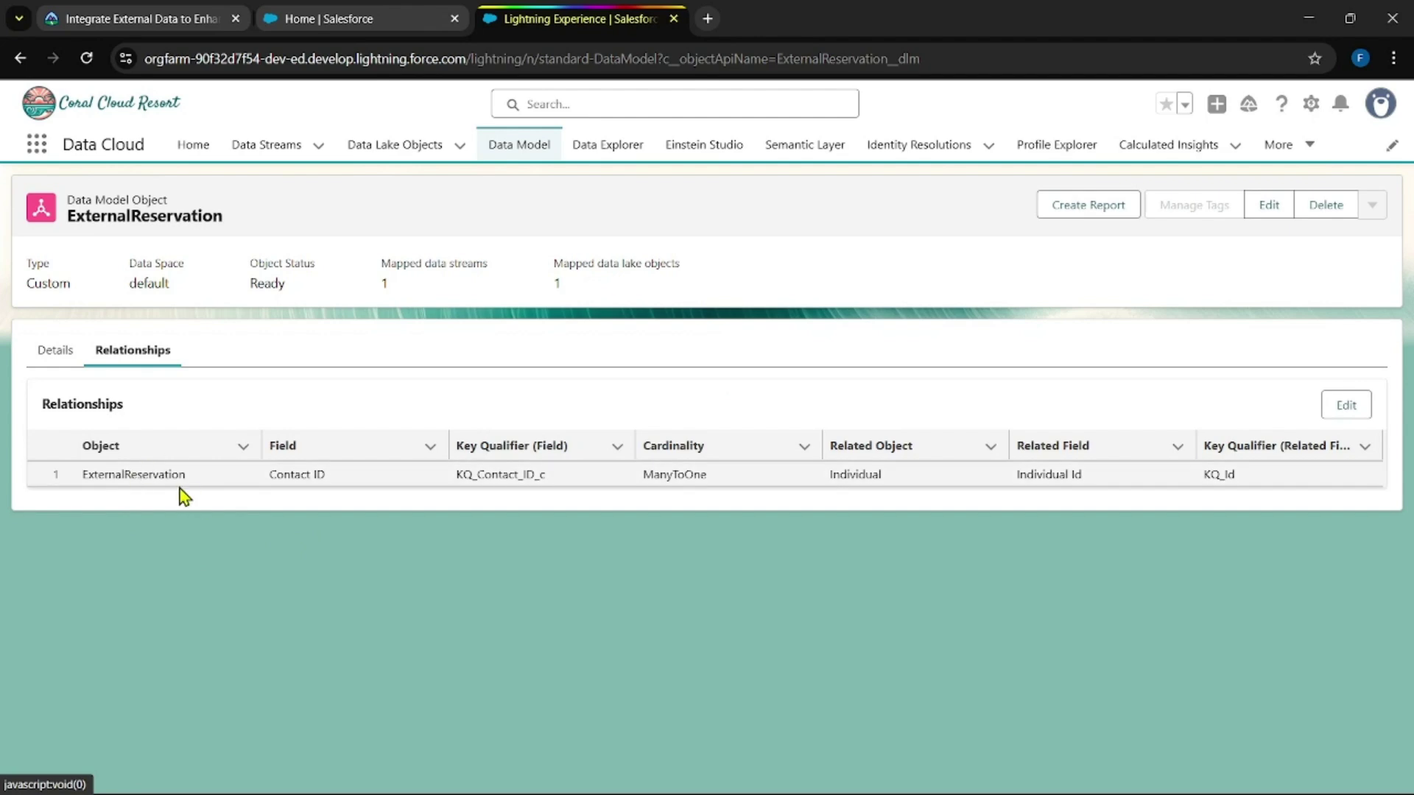
Step: Read through the Trailhead instructions for the next steps
{"action": "left_click", "coordinate": [132, 18]}
{"action": "scroll", "coordinate": [359, 551], "scroll_direction": "down", "scroll_amount": 1}
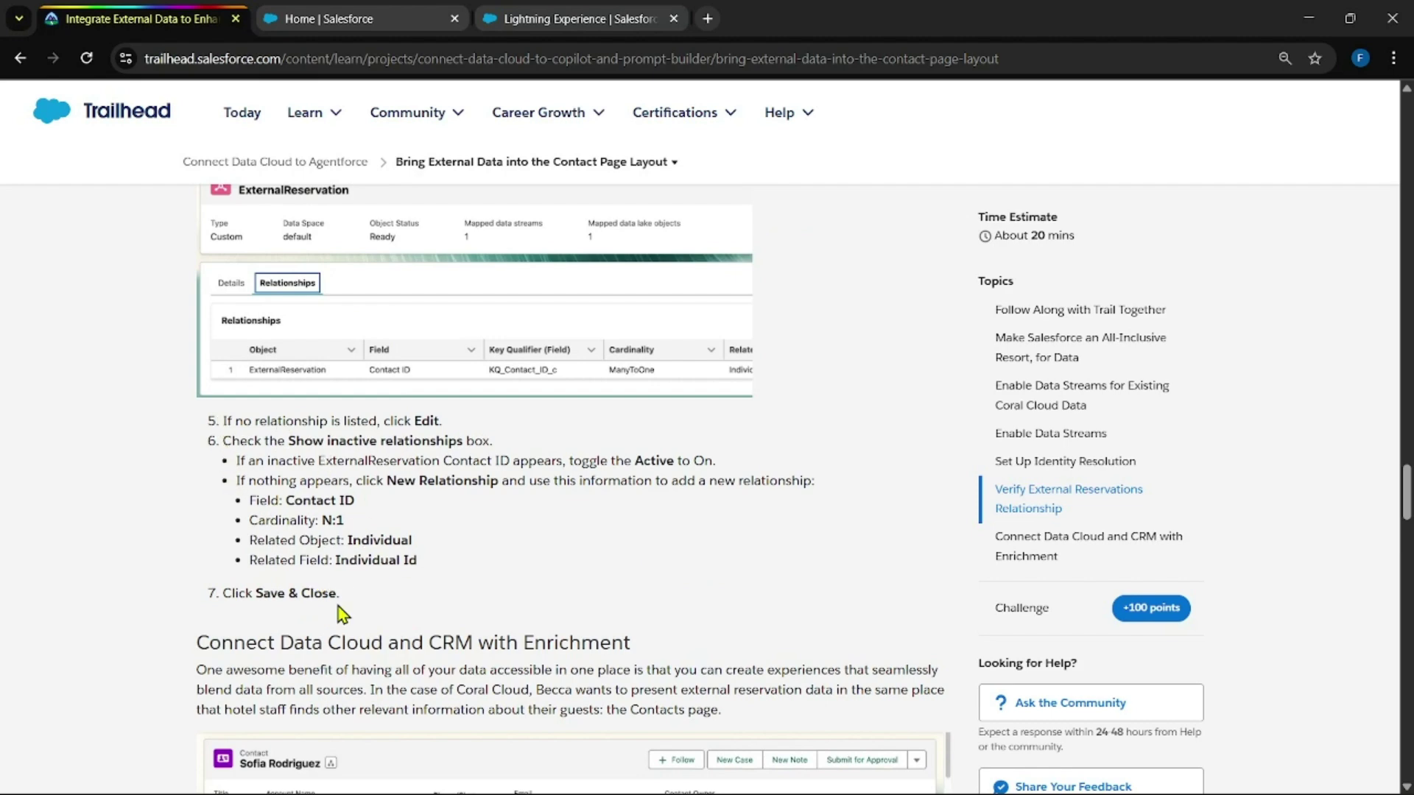
{"action": "scroll", "coordinate": [403, 532], "scroll_direction": "down", "scroll_amount": 5}
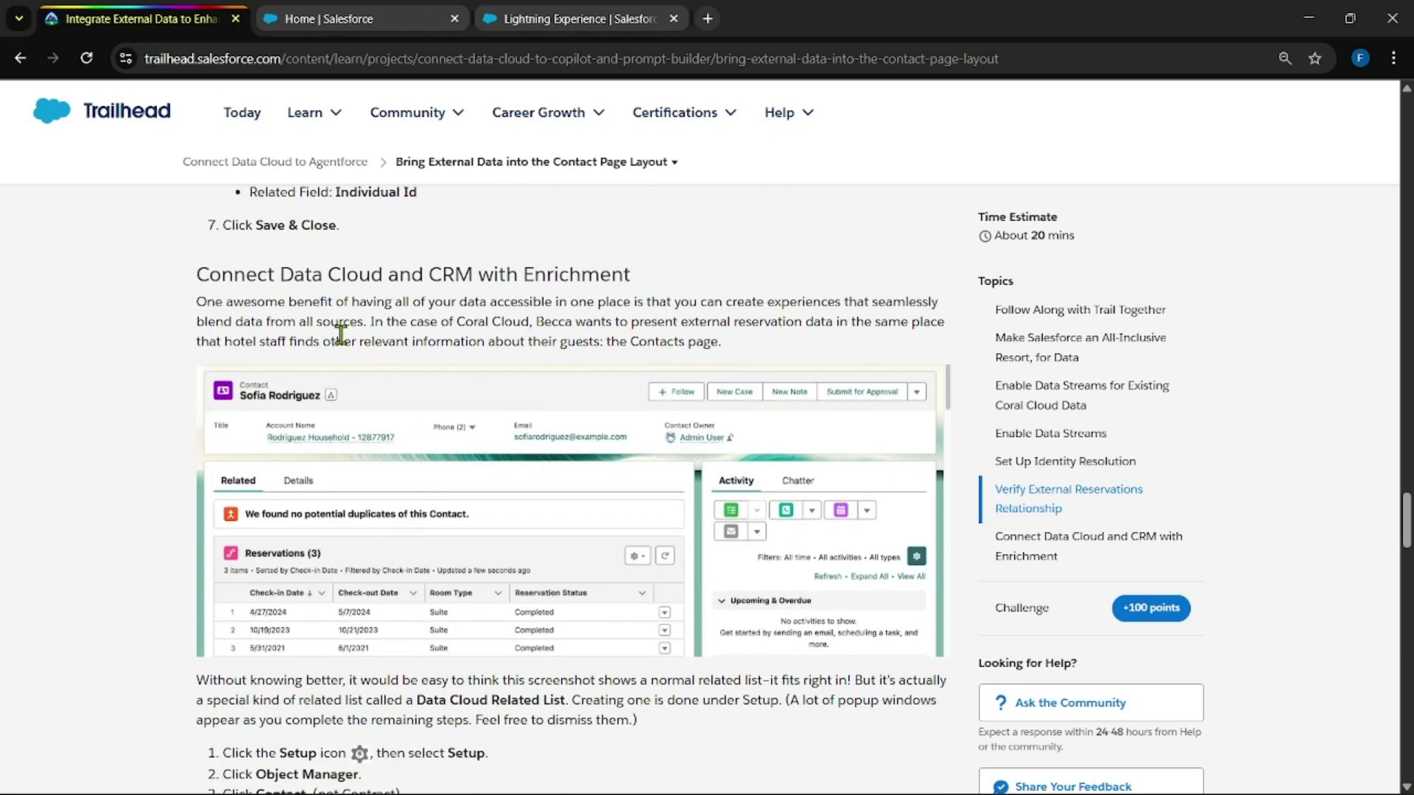
{"action": "scroll", "coordinate": [394, 372], "scroll_direction": "down", "scroll_amount": 1}
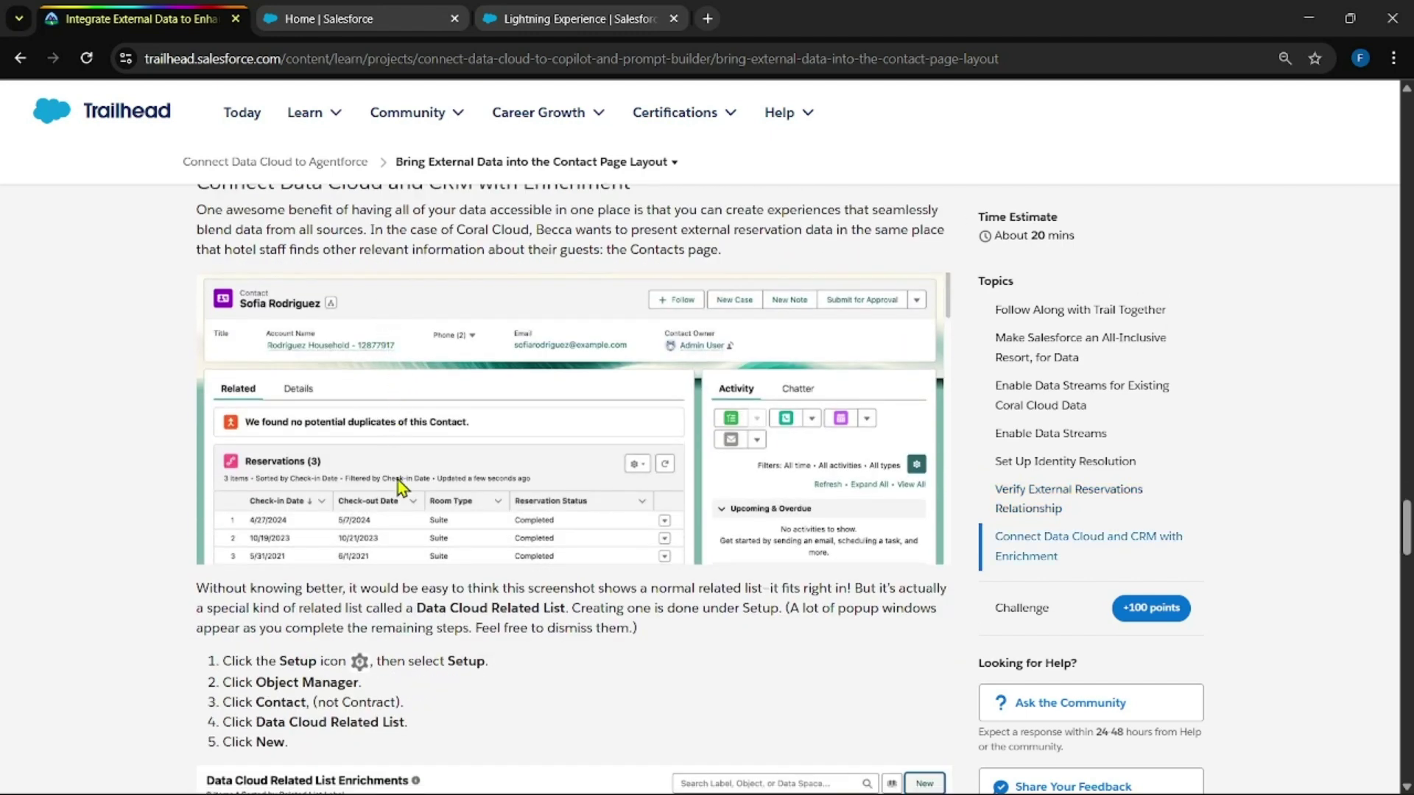
Step: Open the Contacts tab's Recently Viewed list in Salesforce Sales
{"action": "left_click", "coordinate": [579, 14]}
{"action": "left_click", "coordinate": [317, 18]}
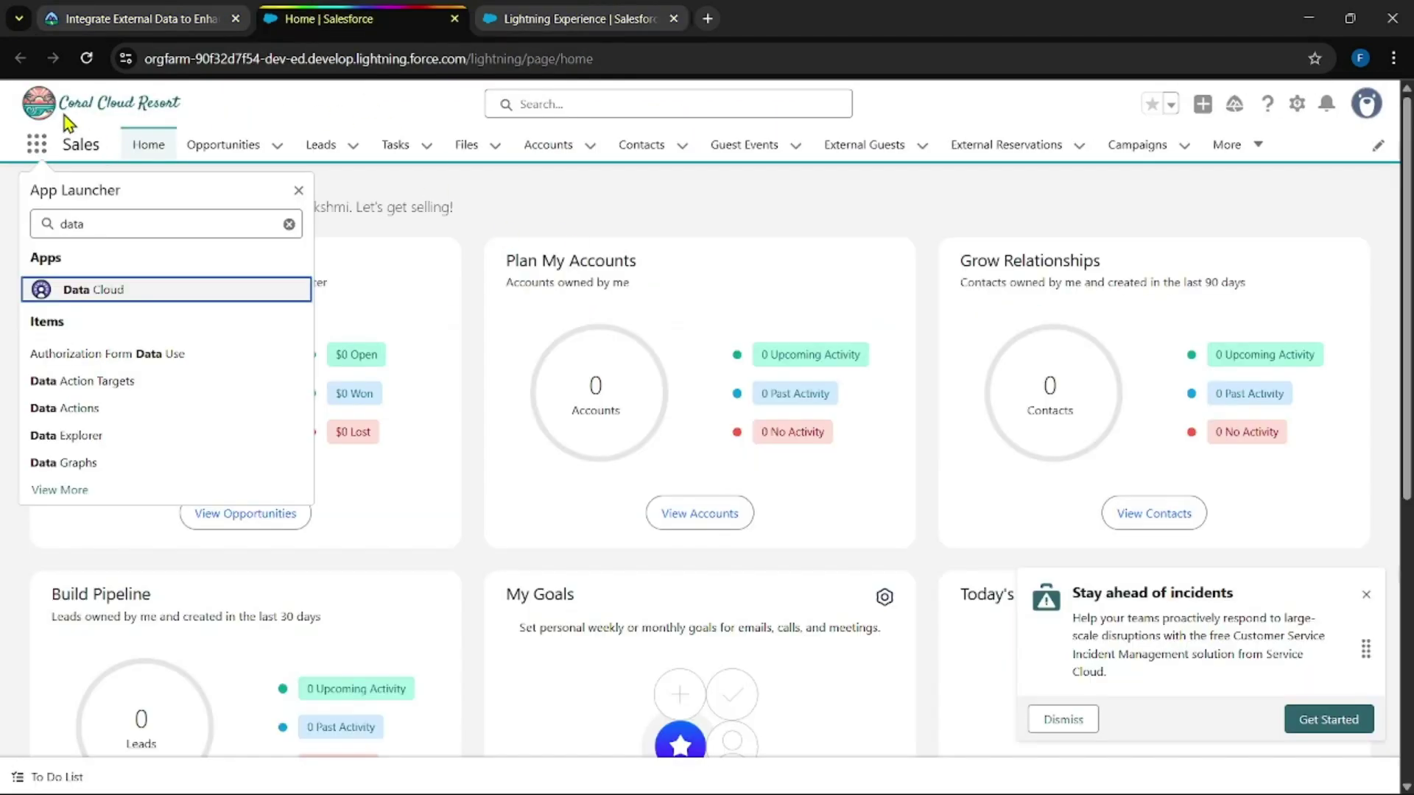
{"action": "left_click", "coordinate": [422, 209]}
{"action": "left_click", "coordinate": [634, 147]}
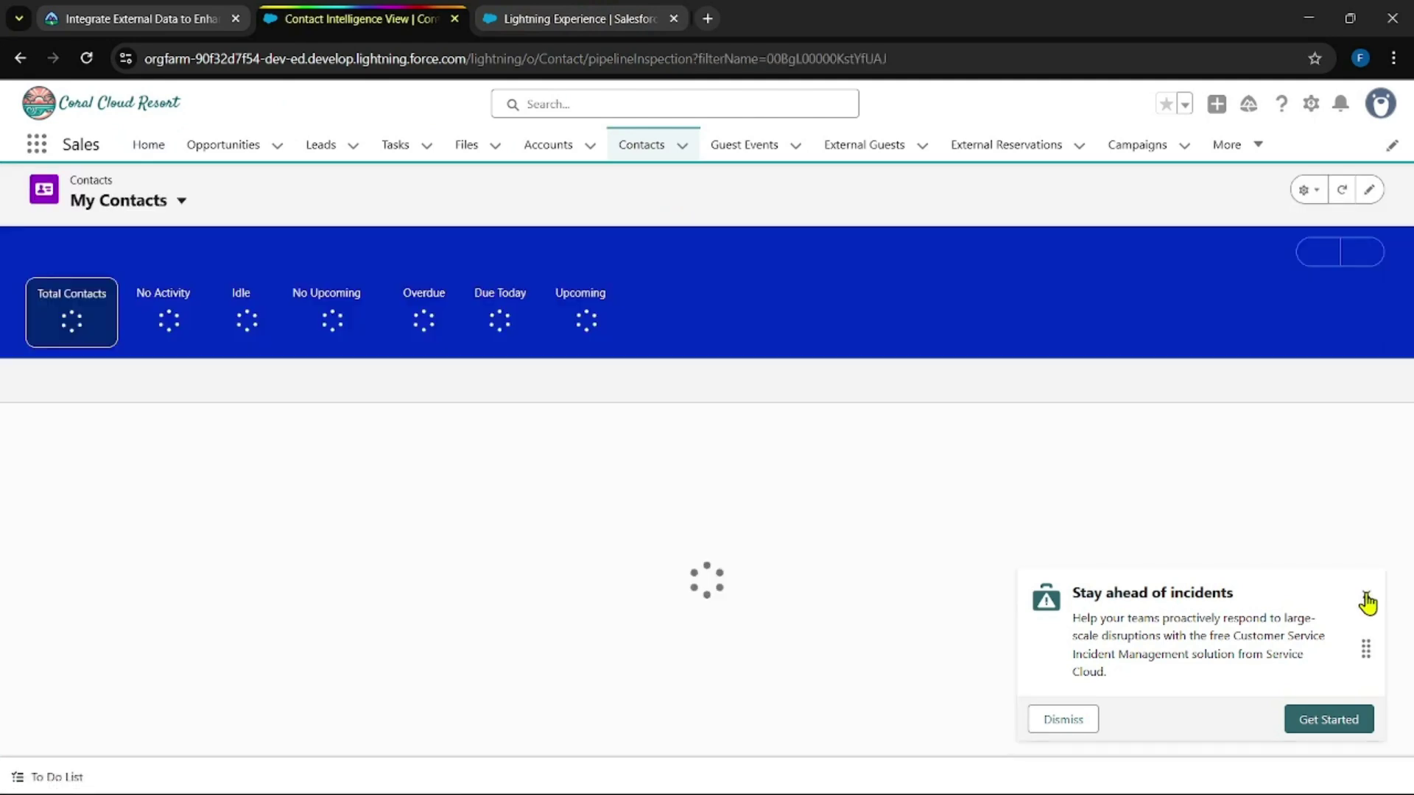
{"action": "left_click", "coordinate": [1366, 594]}
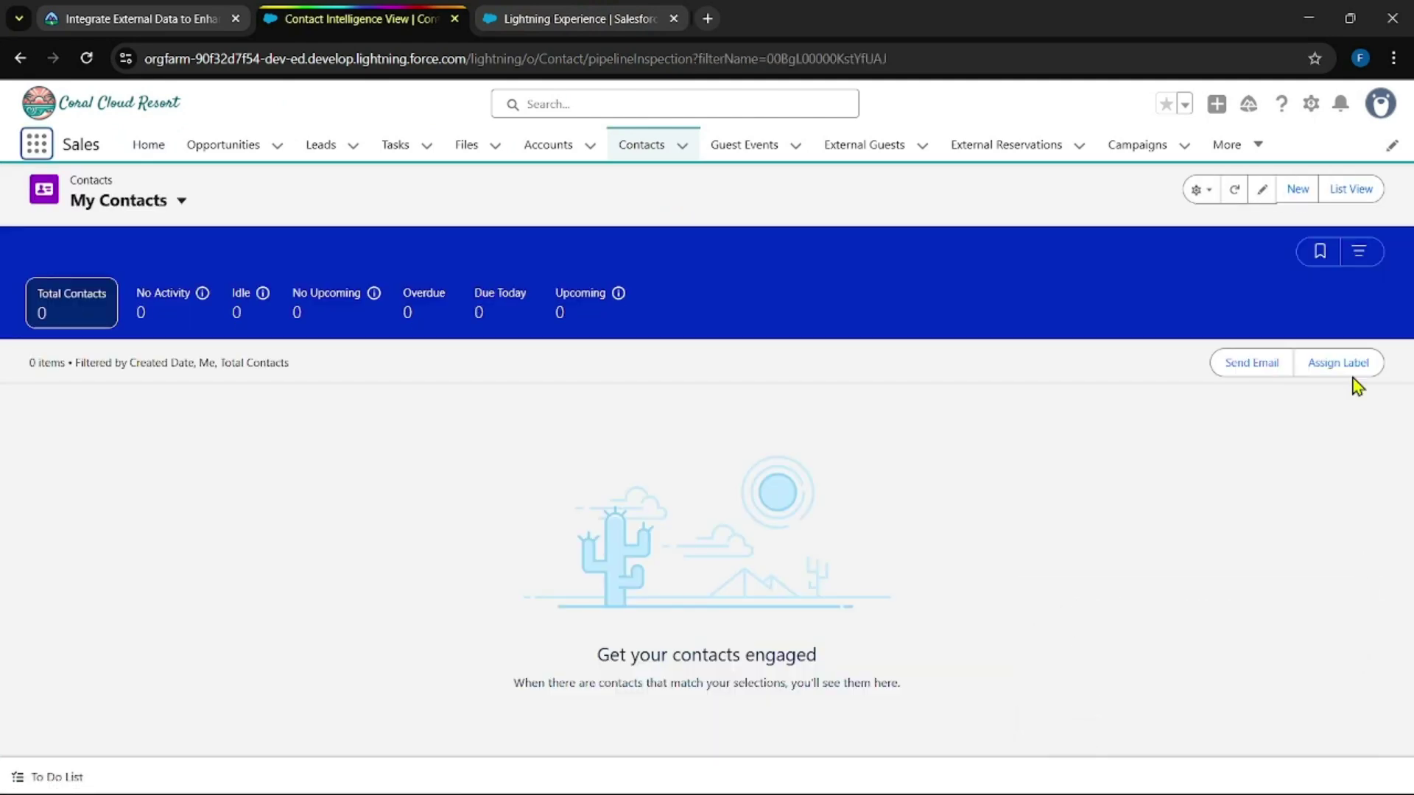
{"action": "left_click", "coordinate": [1354, 190]}
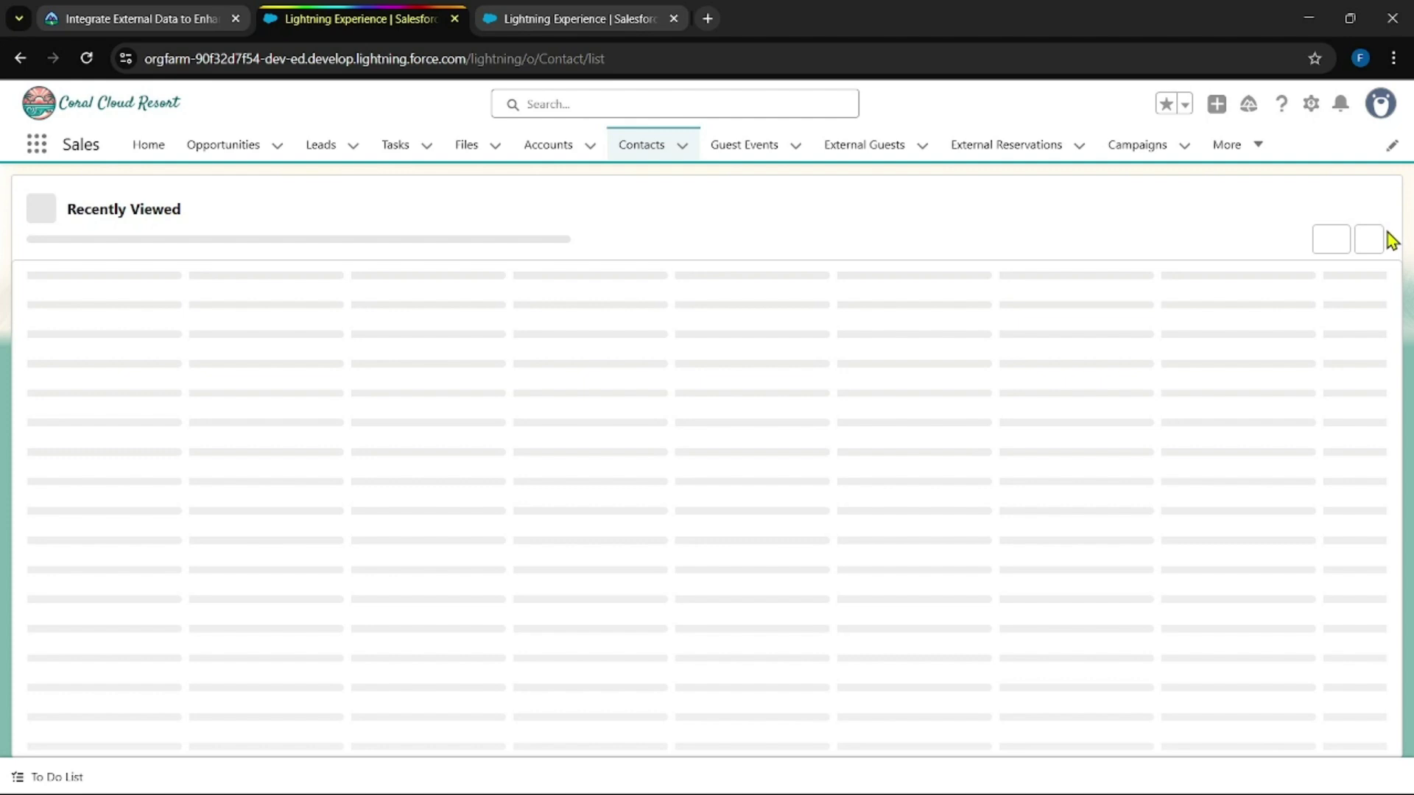
Step: Open the Contact object's Data Cloud Related List page in Setup
{"action": "left_click", "coordinate": [1311, 104]}
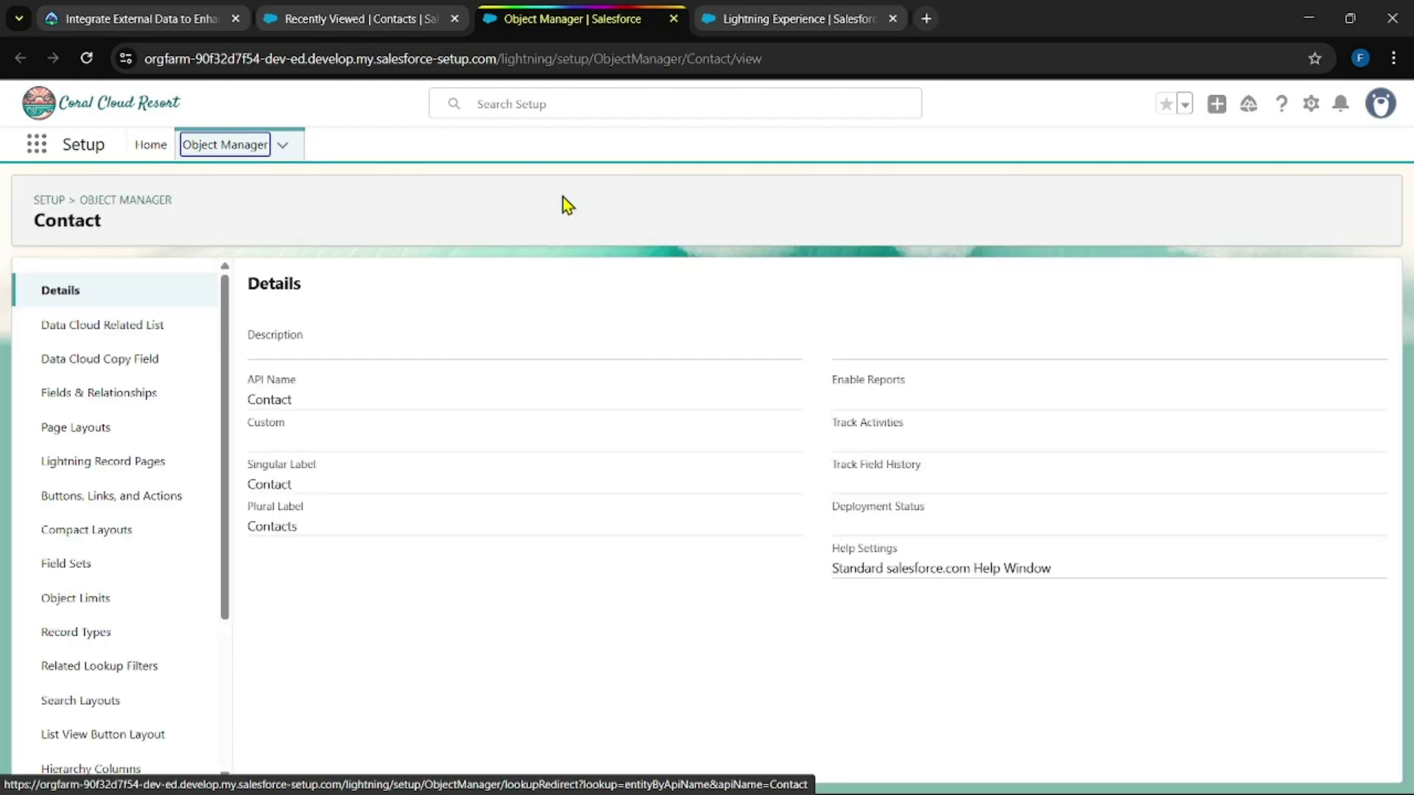
{"action": "left_click", "coordinate": [110, 325]}
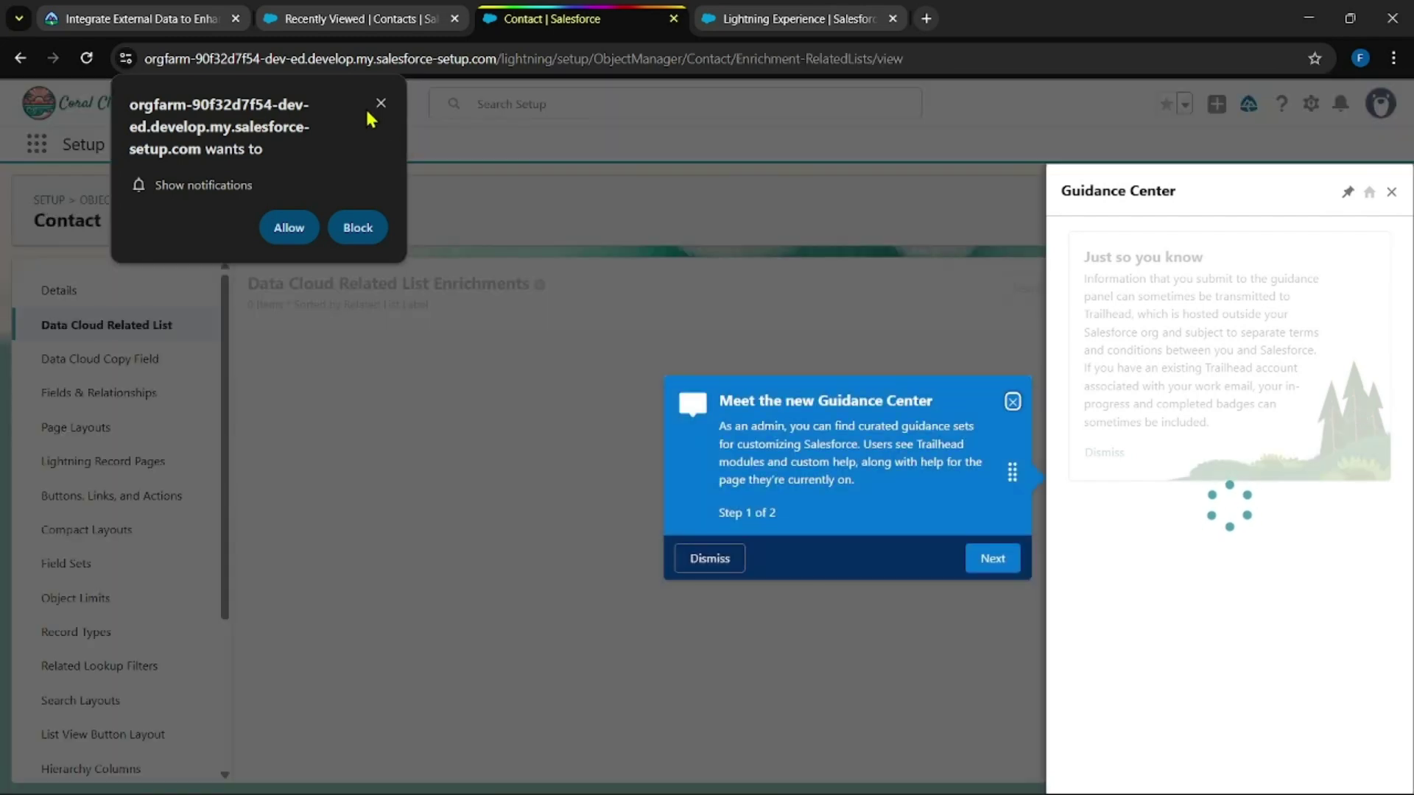
{"action": "left_click", "coordinate": [381, 103]}
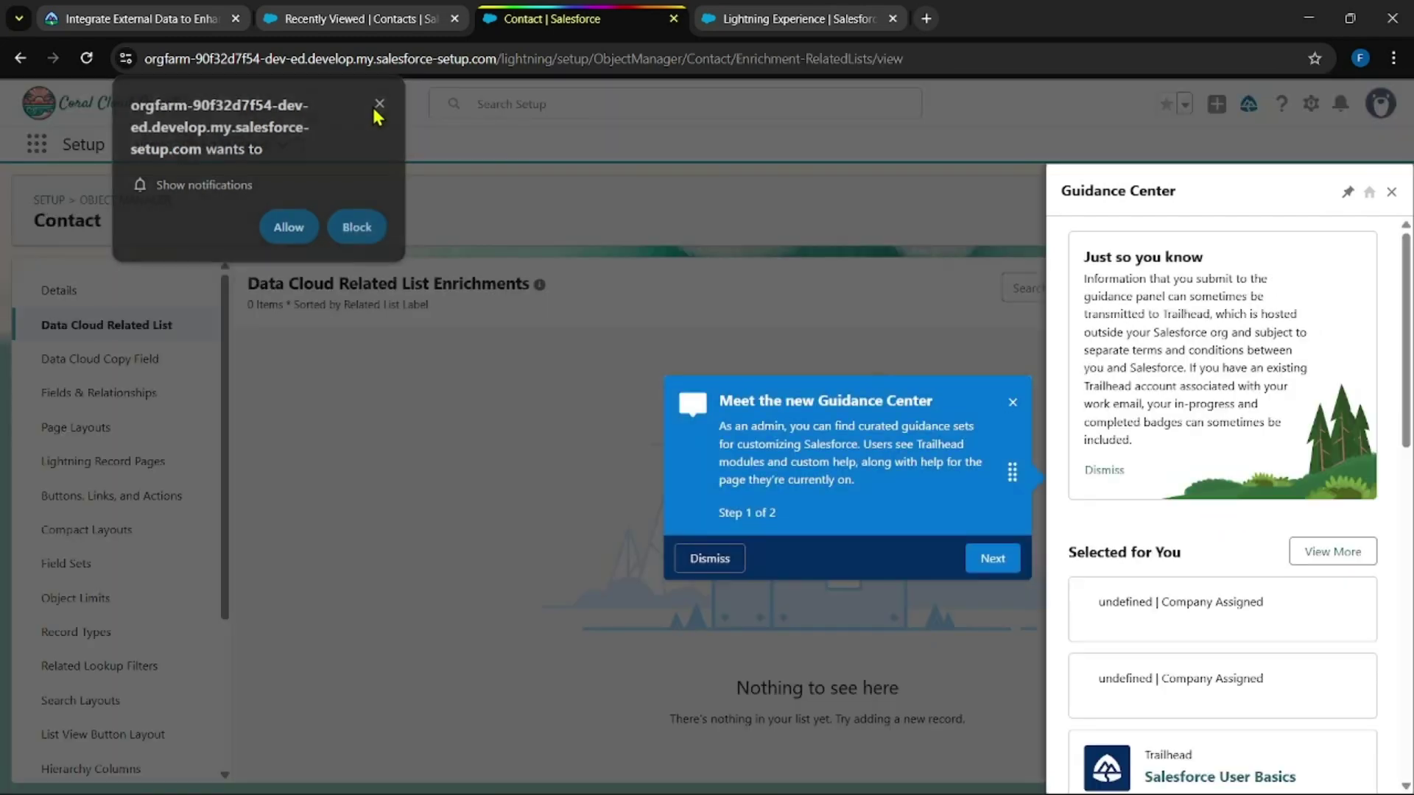
{"action": "left_click", "coordinate": [1391, 192]}
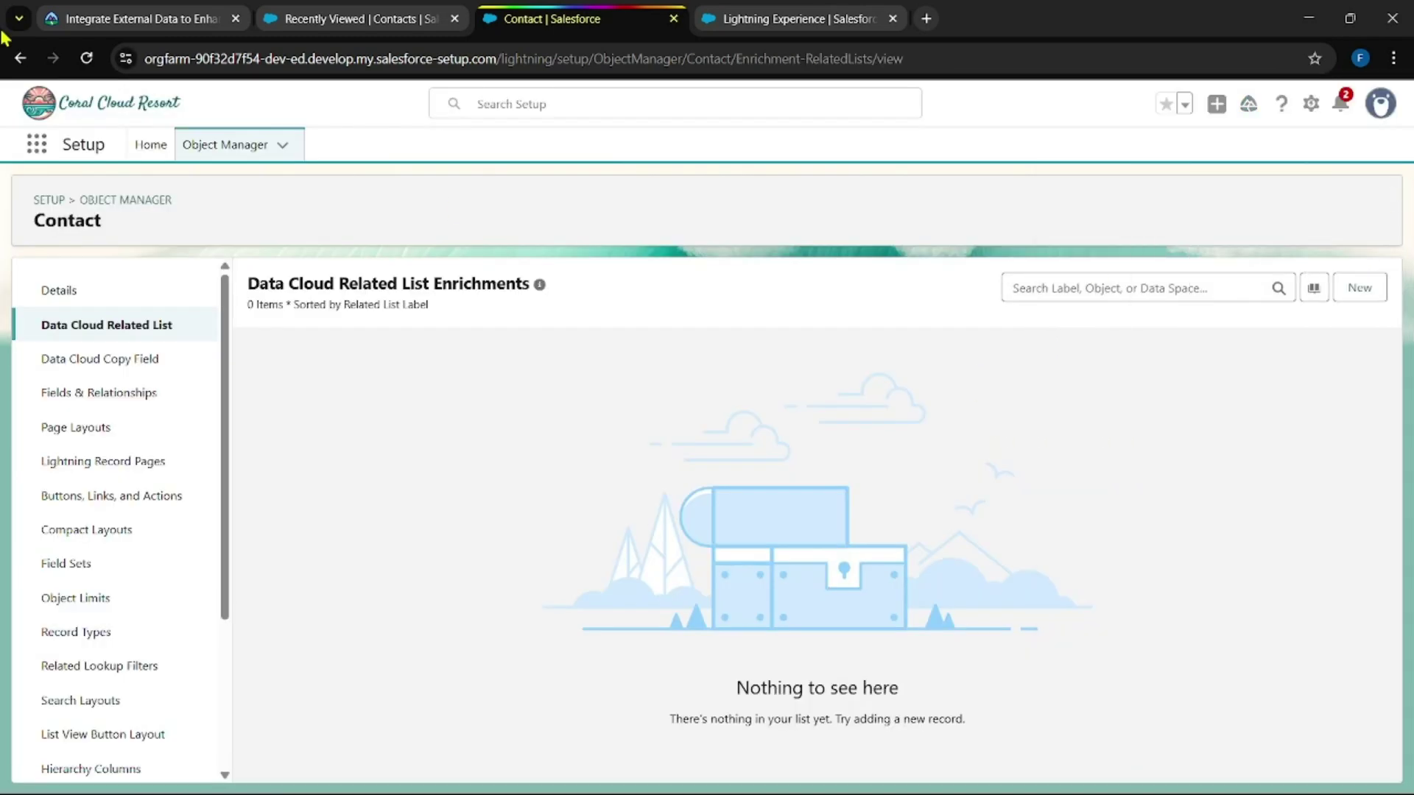
Step: Copy 'Reservations' from the Trailhead instructions and start a new related list enrichment
{"action": "left_click", "coordinate": [63, 11]}
{"action": "scroll", "coordinate": [472, 475], "scroll_direction": "down", "scroll_amount": 5}
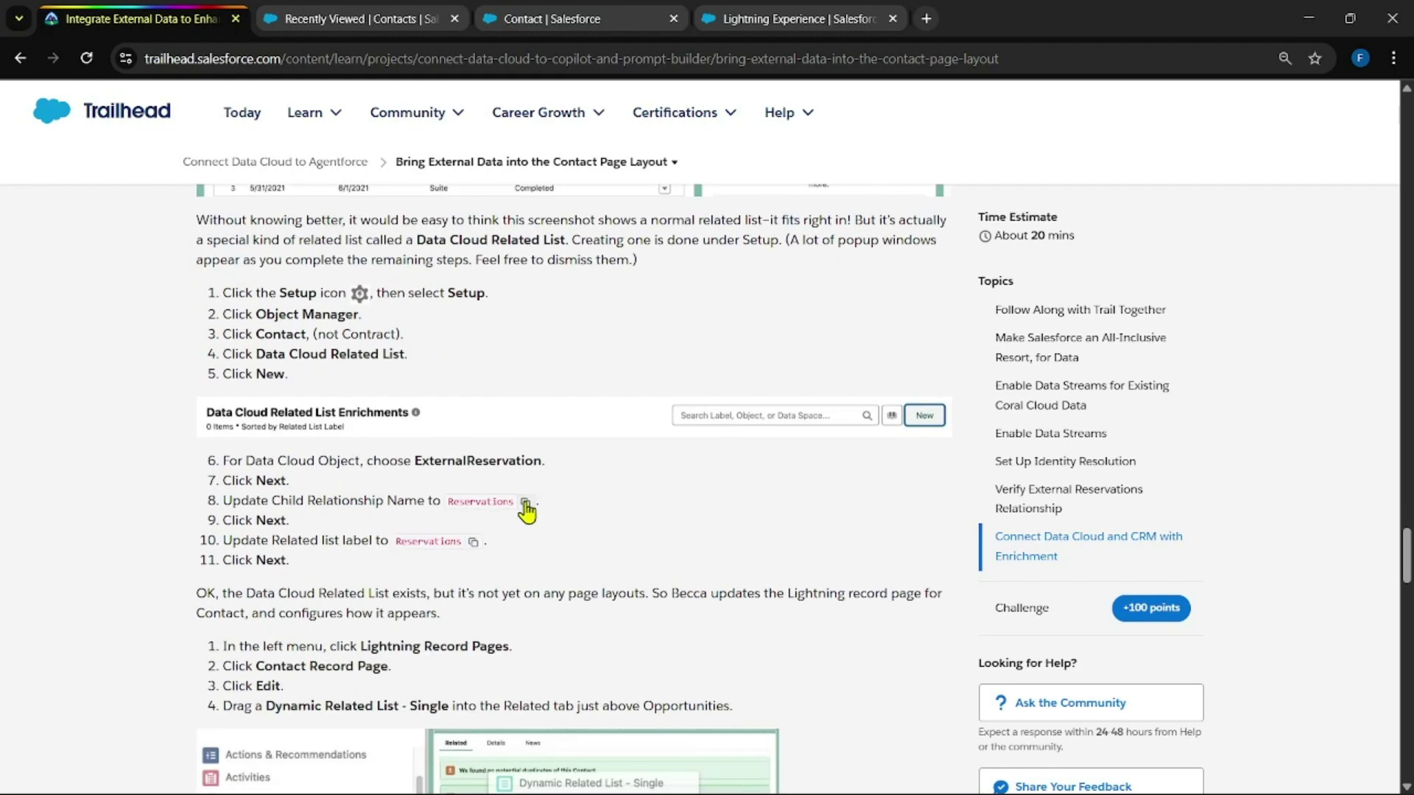
{"action": "left_click", "coordinate": [525, 502]}
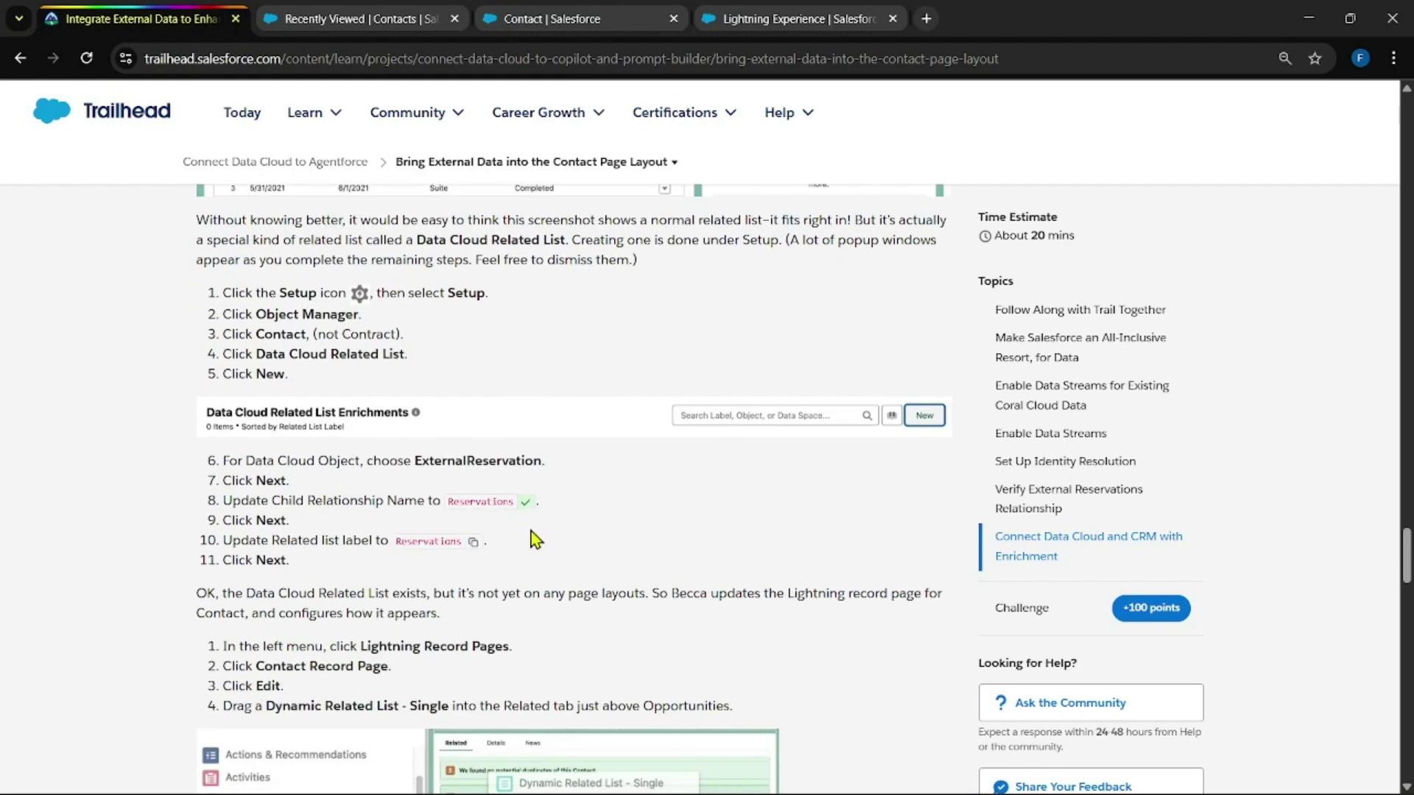
{"action": "left_click", "coordinate": [596, 13]}
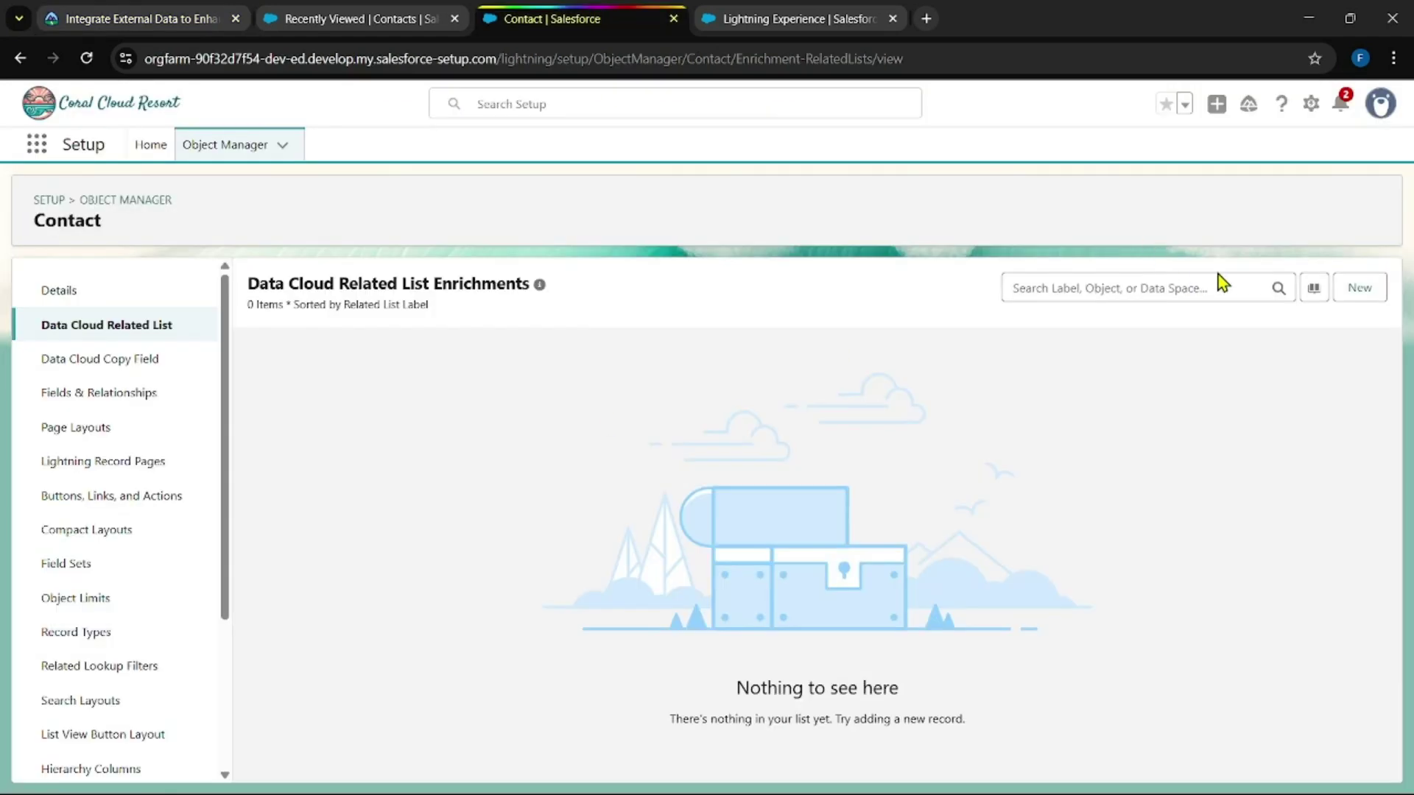
{"action": "left_click", "coordinate": [1354, 293]}
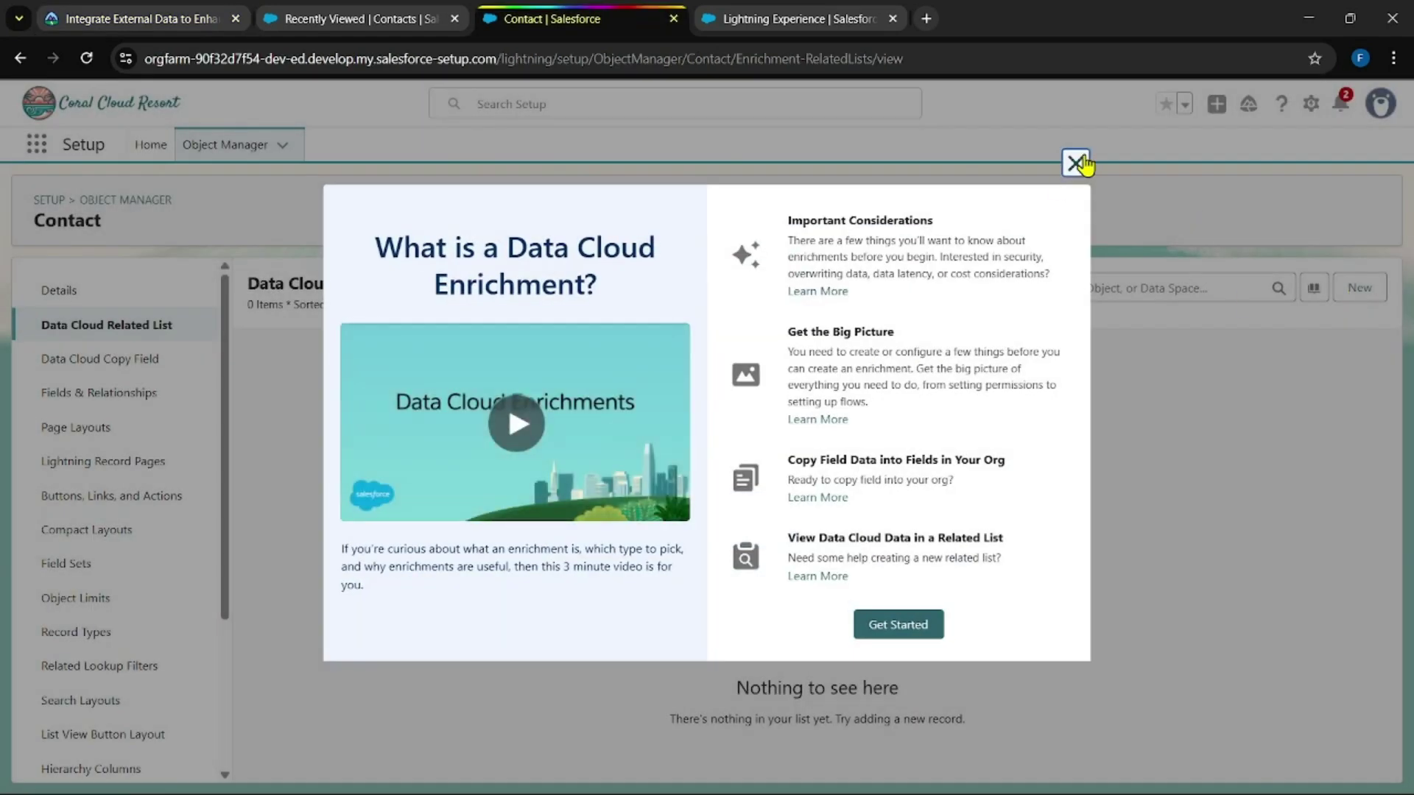
Step: Start a new Data Cloud related list using the ExternalReservation object
{"action": "left_click", "coordinate": [1075, 164]}
{"action": "left_click", "coordinate": [1360, 289]}
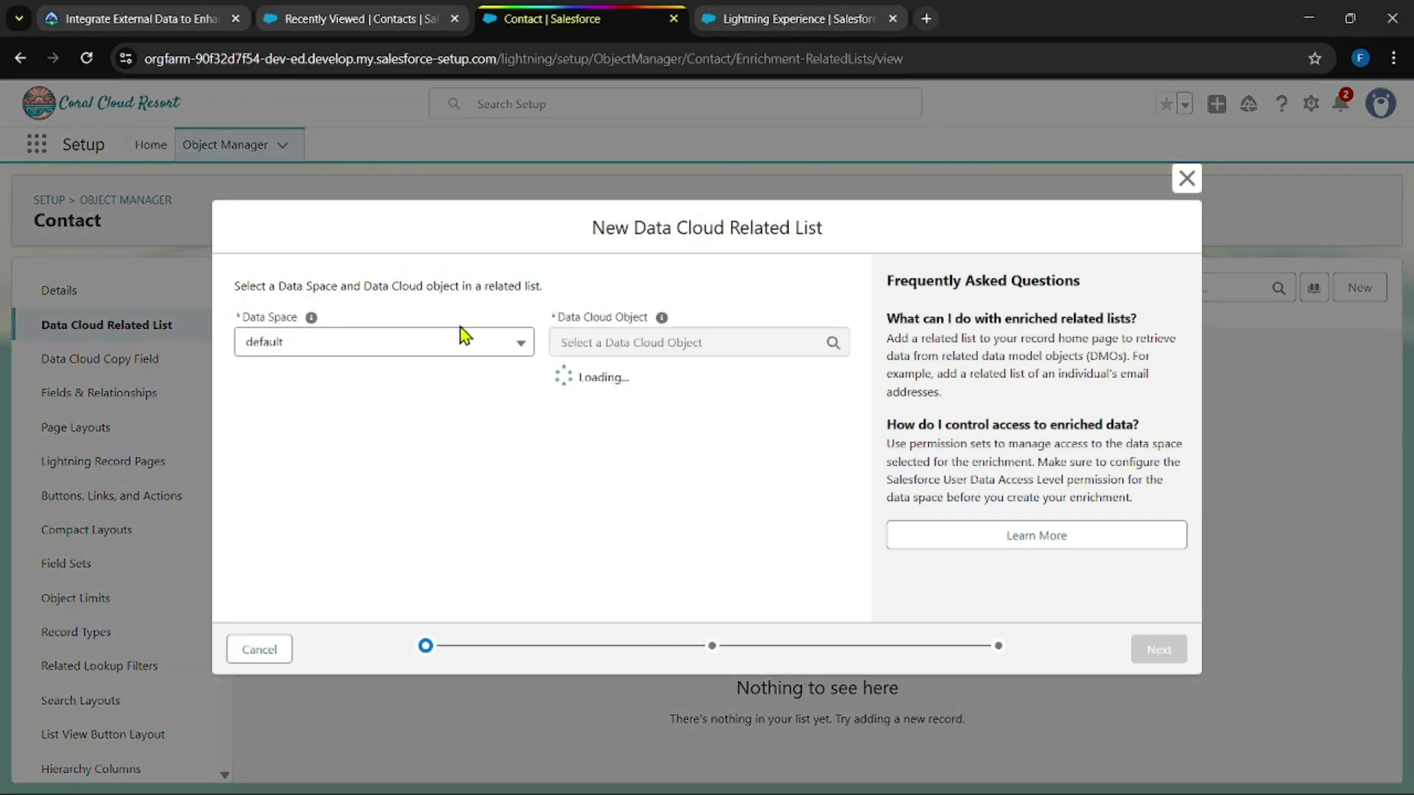
{"action": "left_click", "coordinate": [740, 351]}
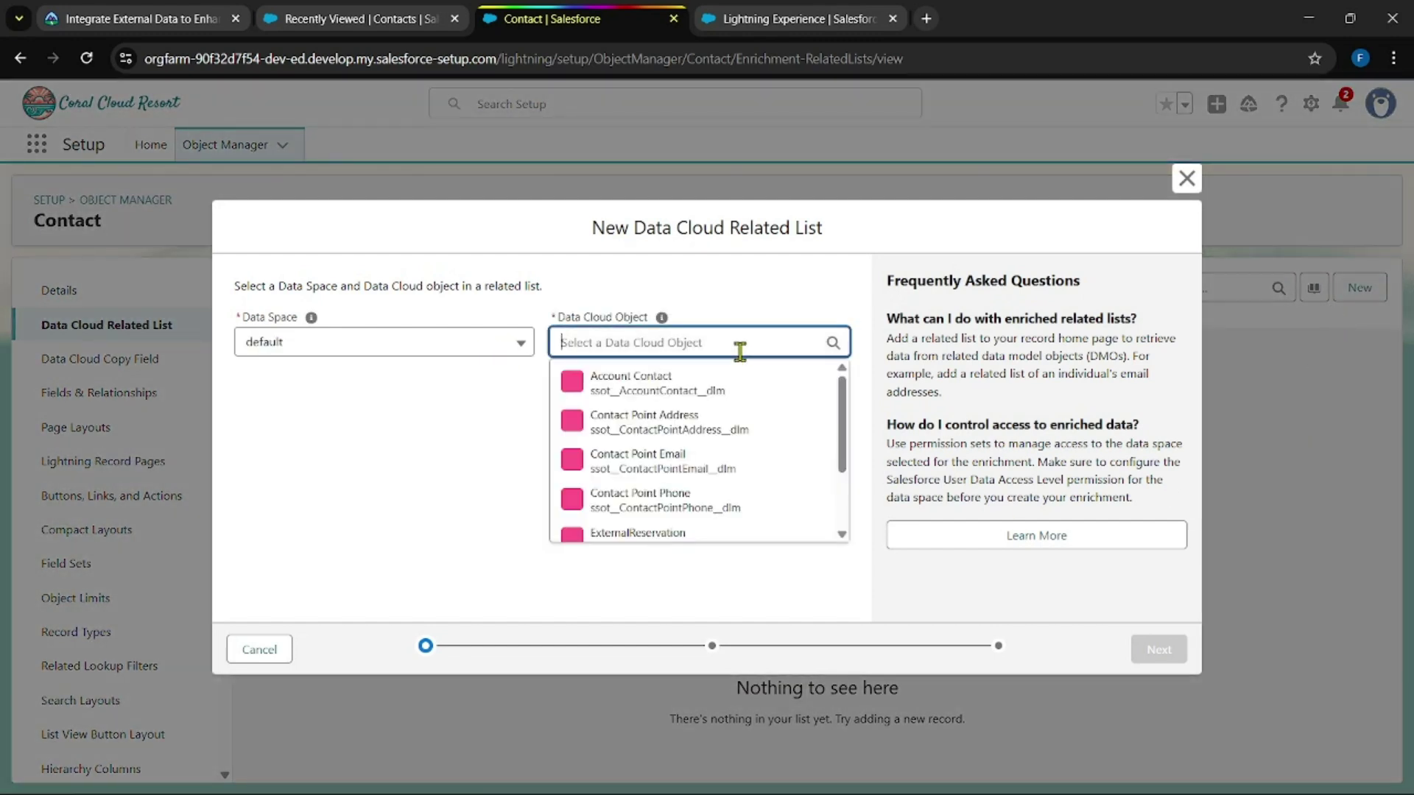
{"action": "type", "text": "exter"}
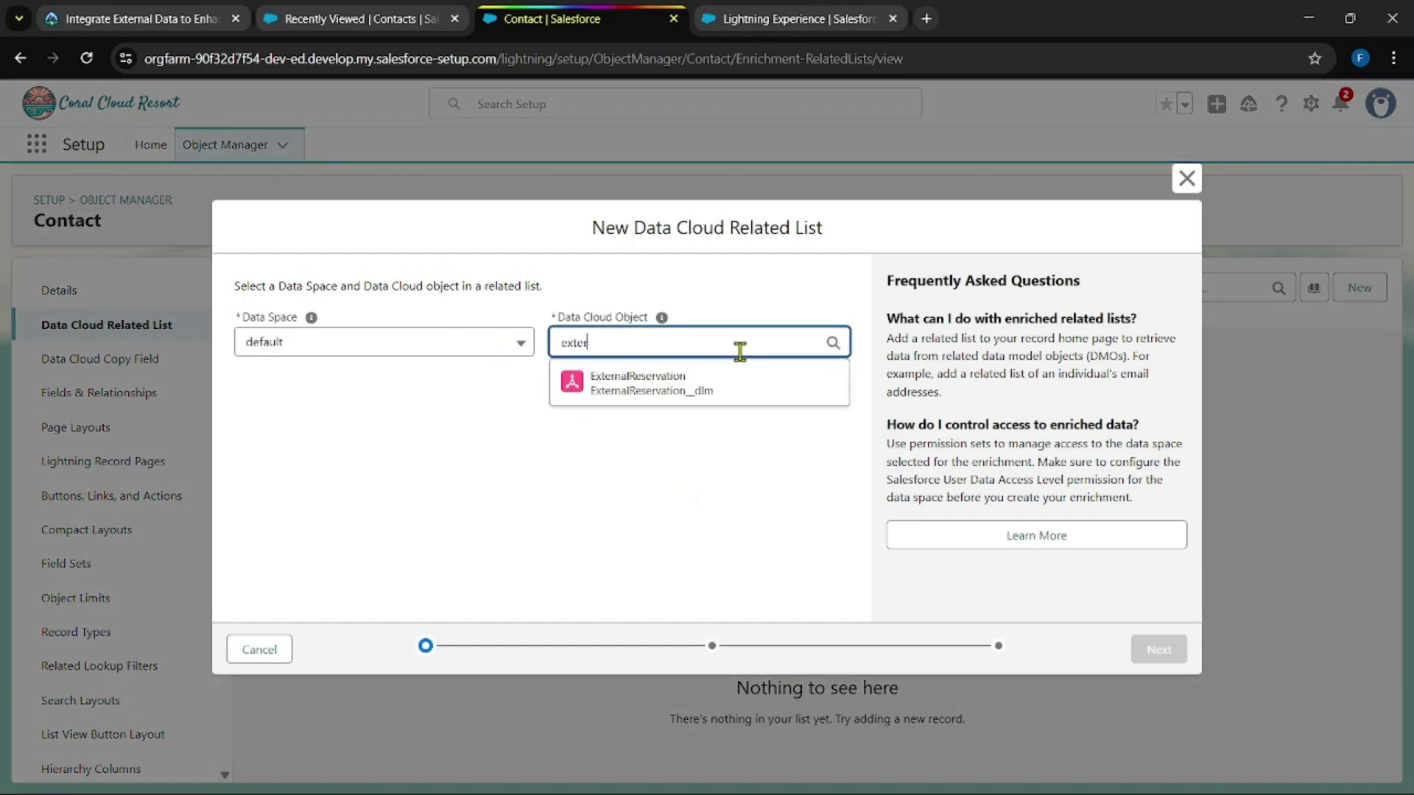
{"action": "left_click", "coordinate": [707, 386]}
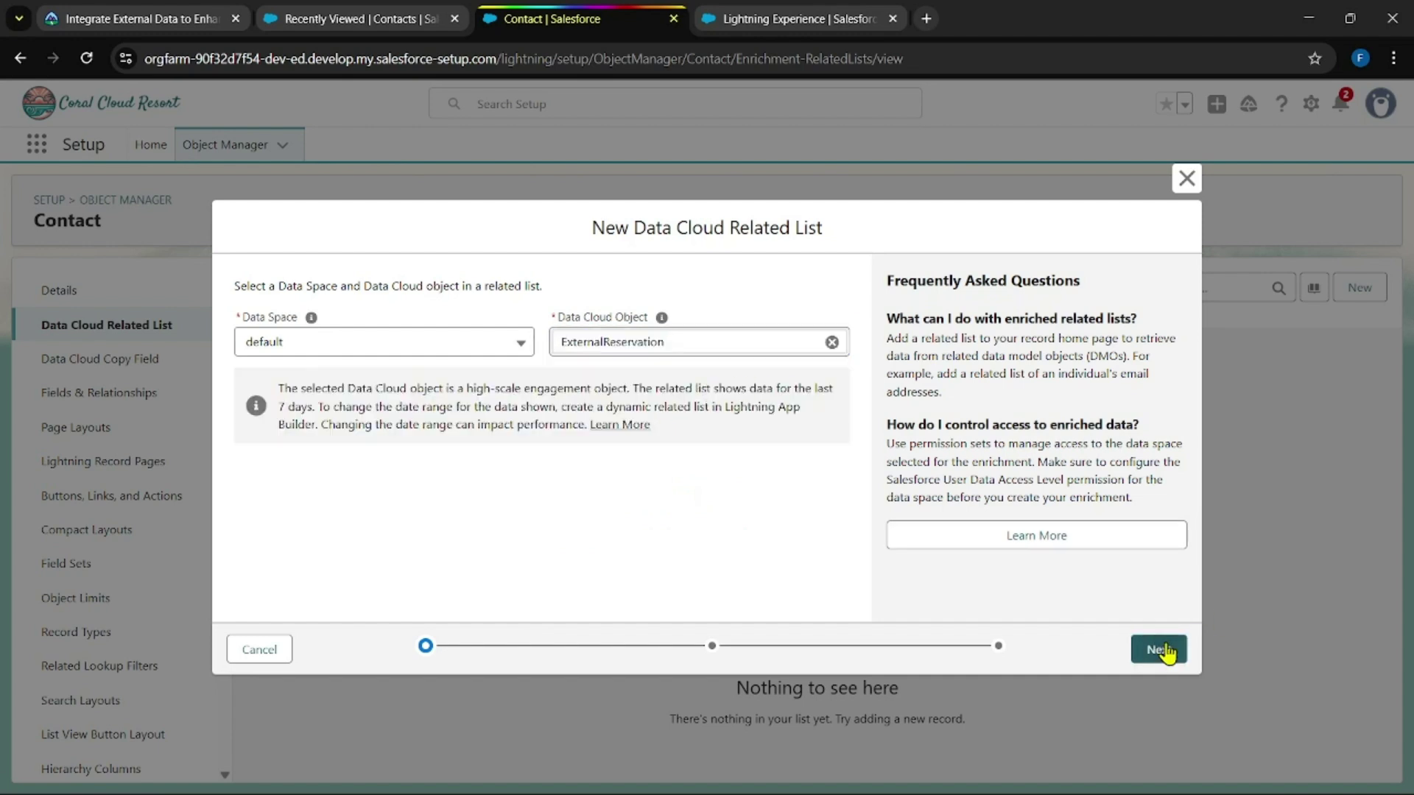
{"action": "left_click", "coordinate": [1162, 650]}
Step: Set the child relationship name to Reservations
{"action": "double_click", "coordinate": [357, 363]}
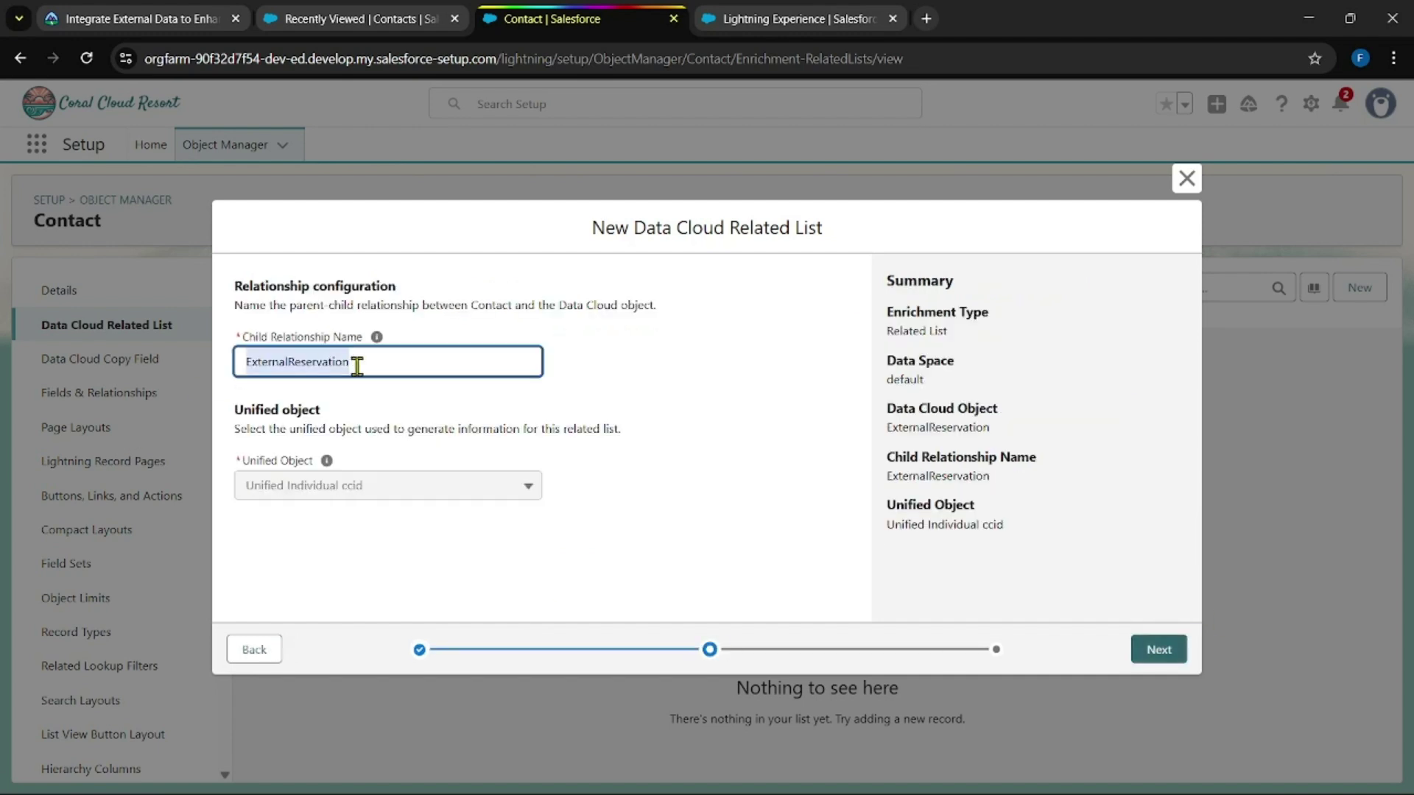
{"action": "type", "text": "Reservations"}
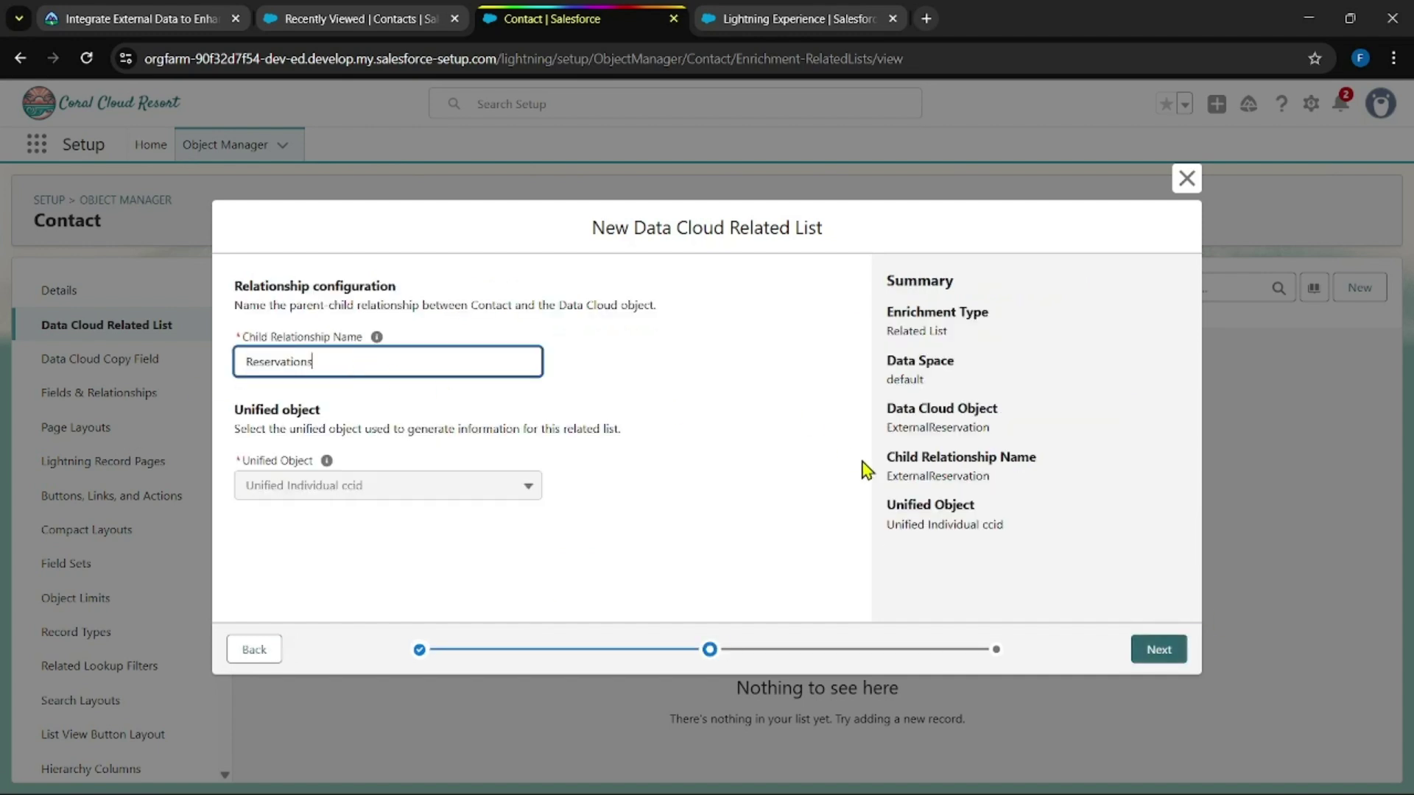
{"action": "left_click", "coordinate": [132, 18]}
{"action": "left_click", "coordinate": [525, 502]}
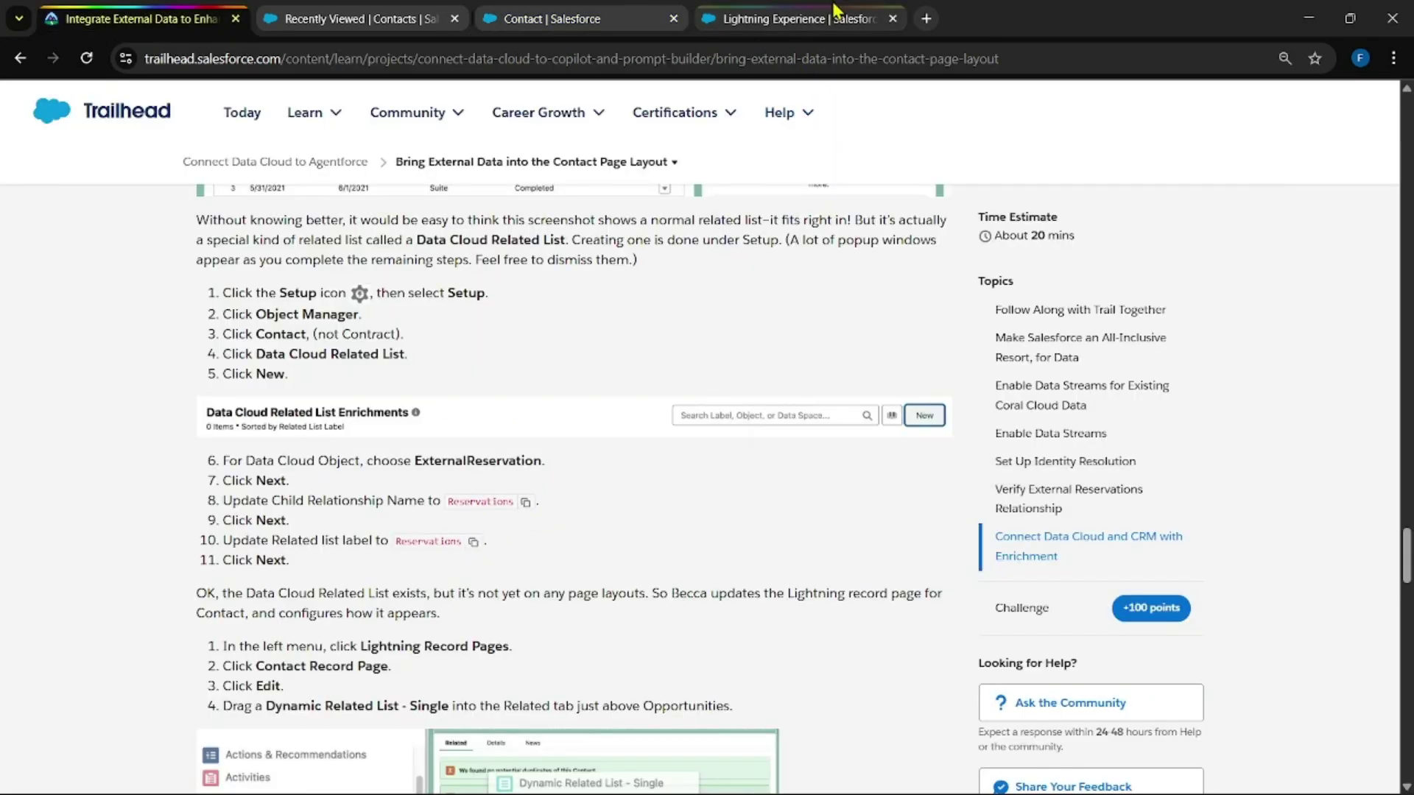
{"action": "key", "text": "ctrl+shift+Tab"}
{"action": "left_click", "coordinate": [569, 23]}
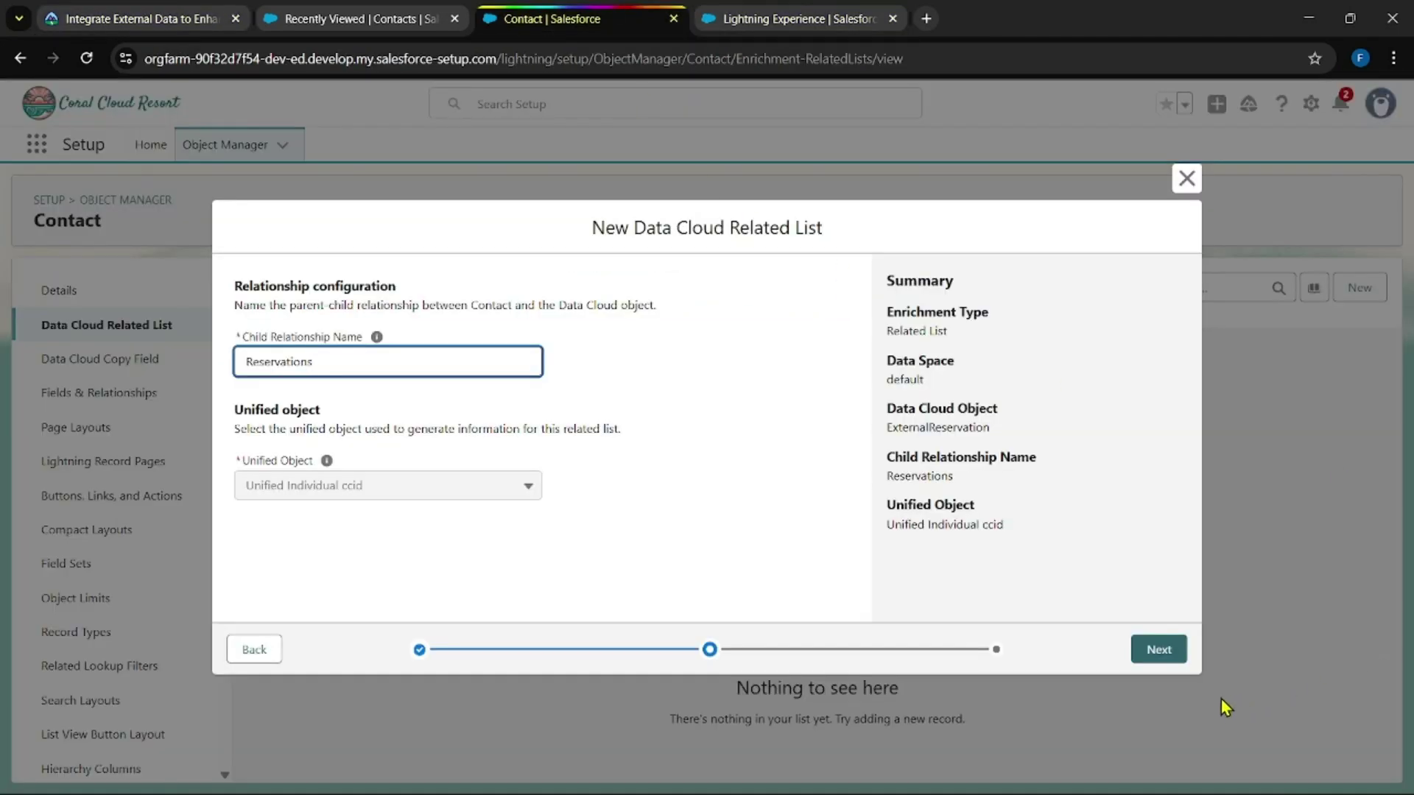
Step: Set the related list label to Reservations and save it
{"action": "left_click", "coordinate": [1159, 649]}
{"action": "double_click", "coordinate": [357, 452]}
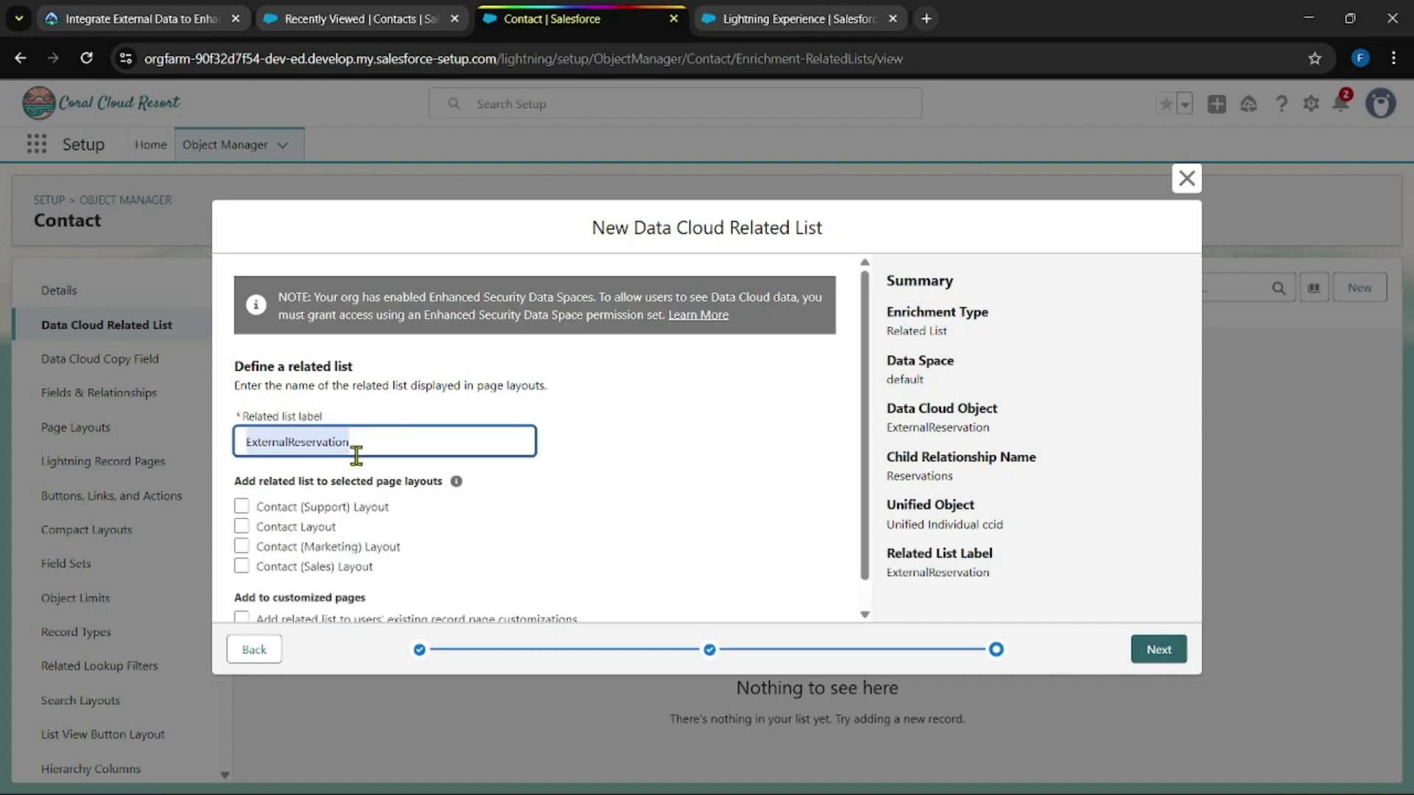
{"action": "key", "text": "ctrl+v"}
{"action": "left_click", "coordinate": [1152, 651]}
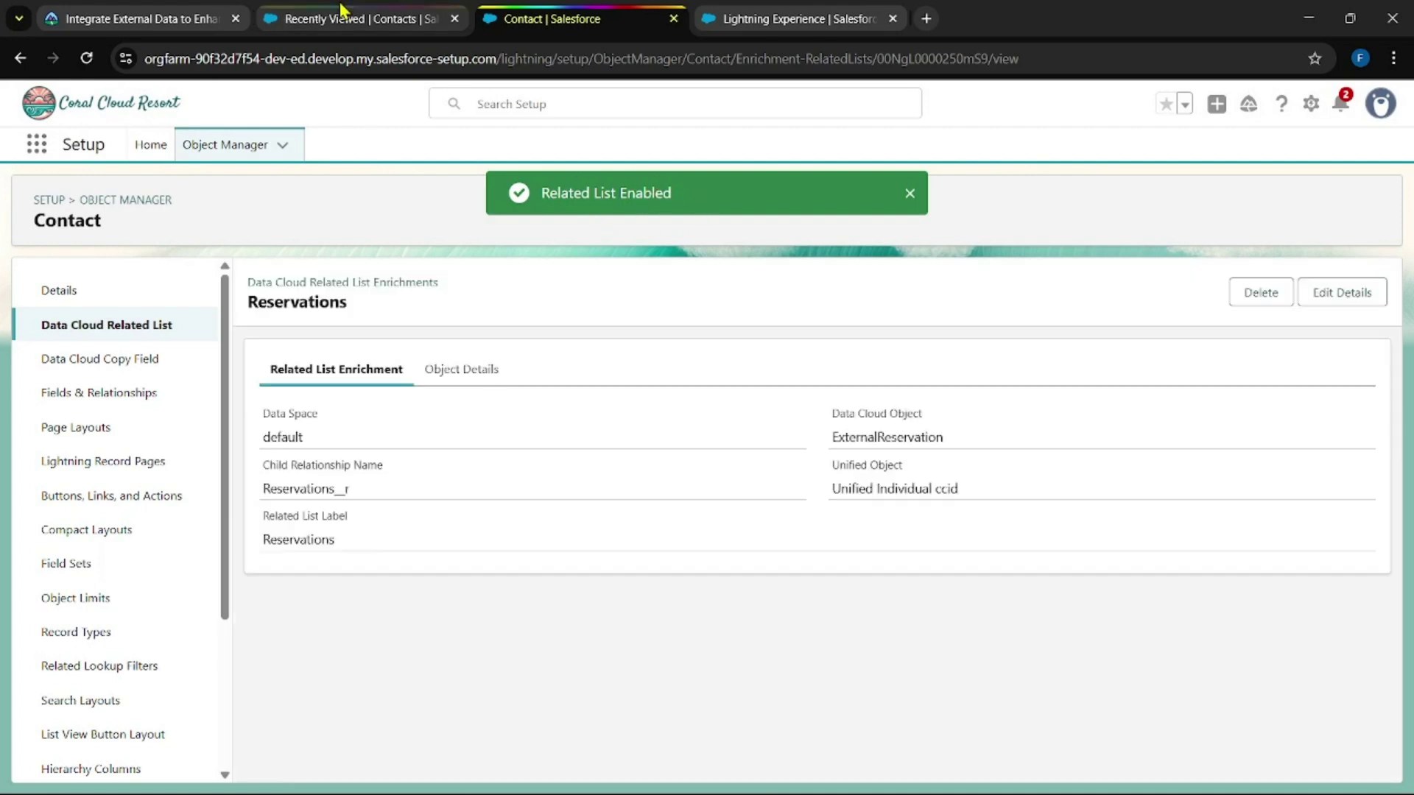
Step: Switch Contacts to the All Contacts view and open the first contact's record
{"action": "left_click", "coordinate": [361, 18]}
{"action": "left_click", "coordinate": [1308, 110]}
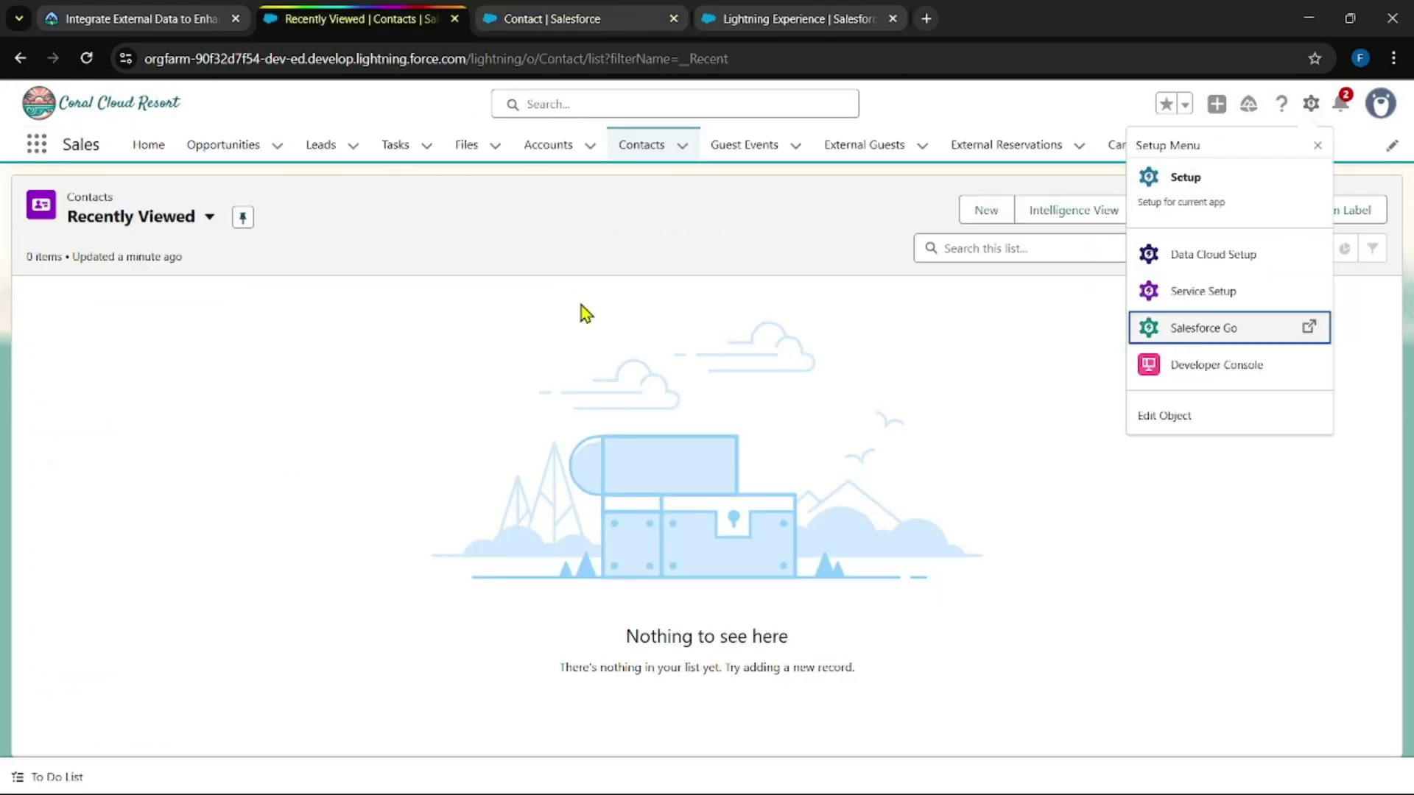
{"action": "left_click", "coordinate": [180, 220]}
{"action": "left_click", "coordinate": [160, 402]}
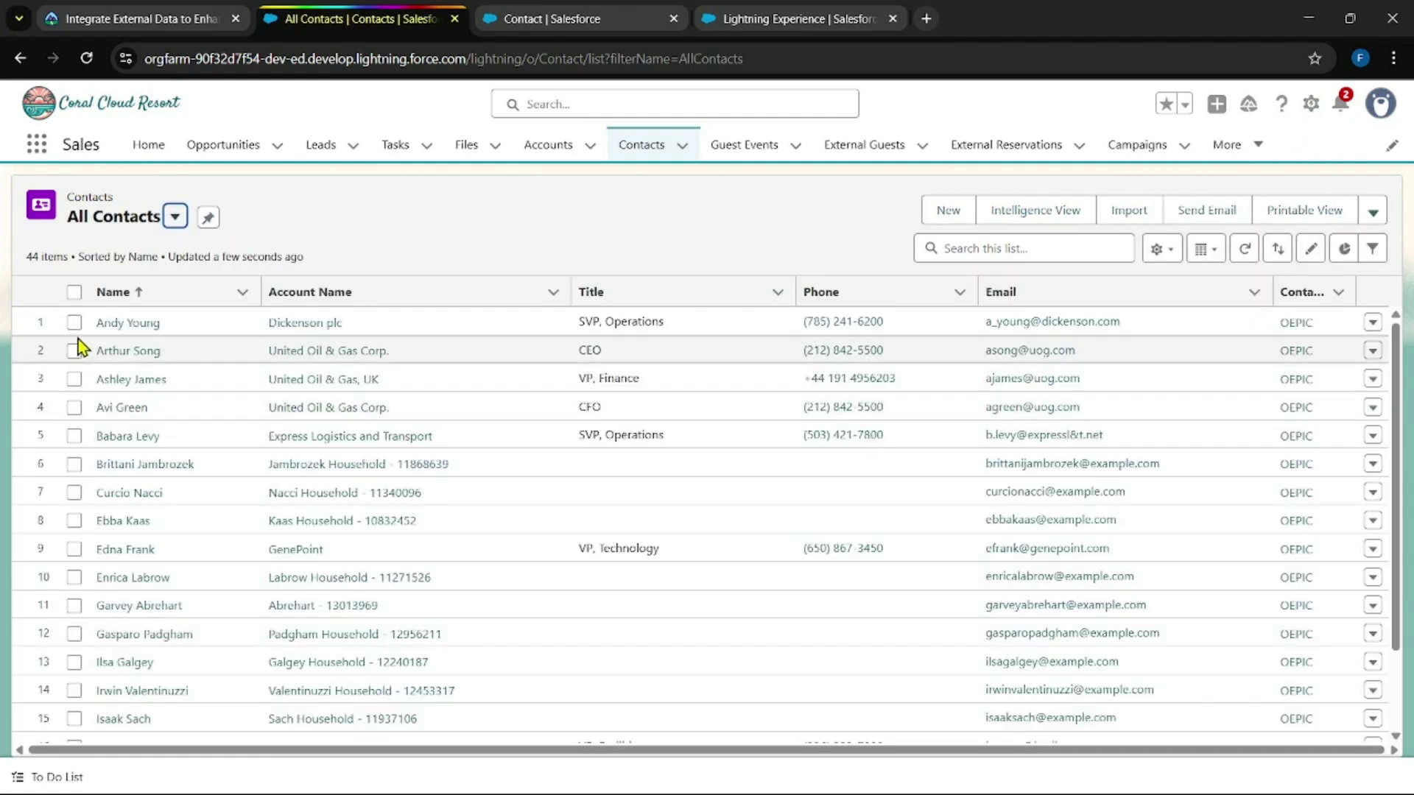
{"action": "left_click", "coordinate": [120, 325]}
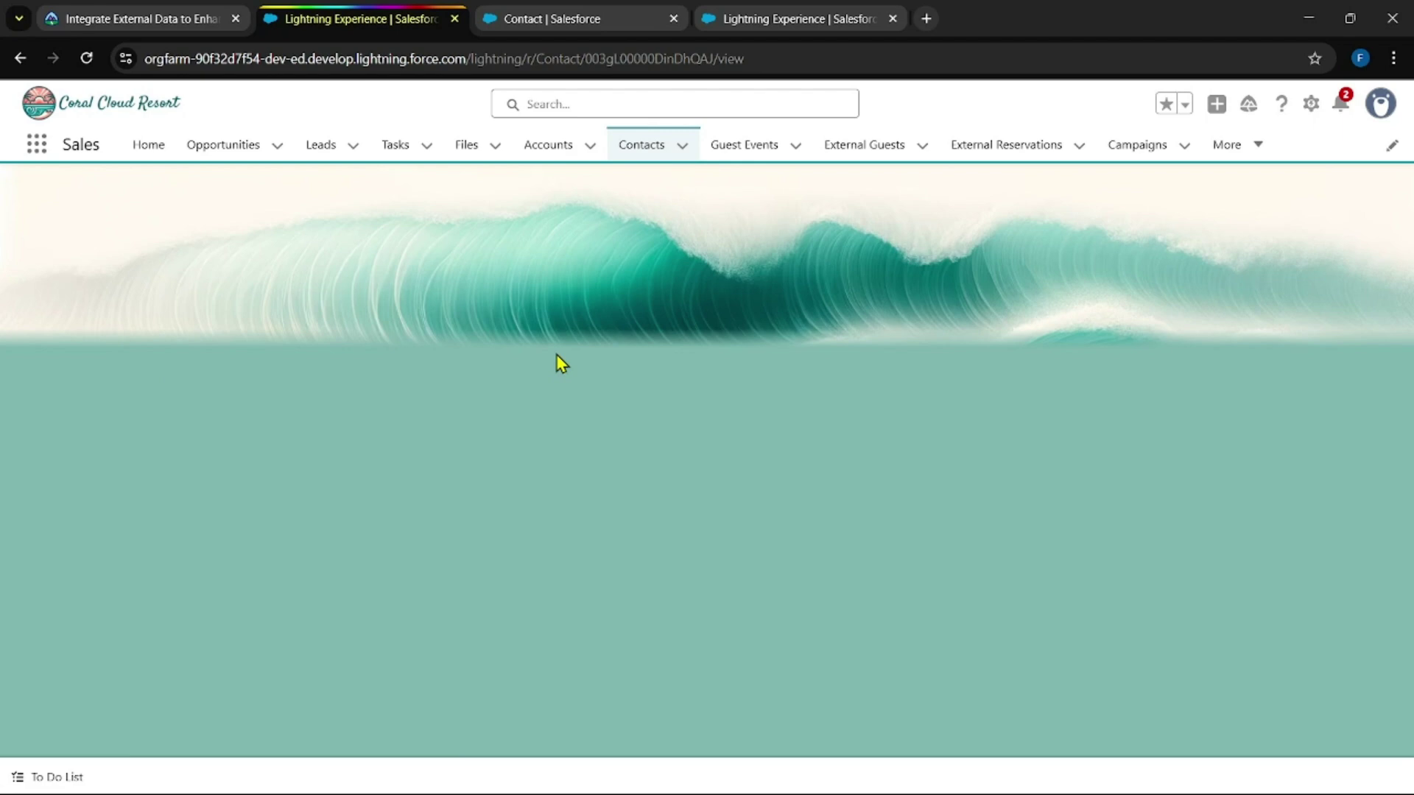
Step: Open Contact Record Page from Contact's Lightning Record Pages for editing
{"action": "left_click", "coordinate": [589, 11]}
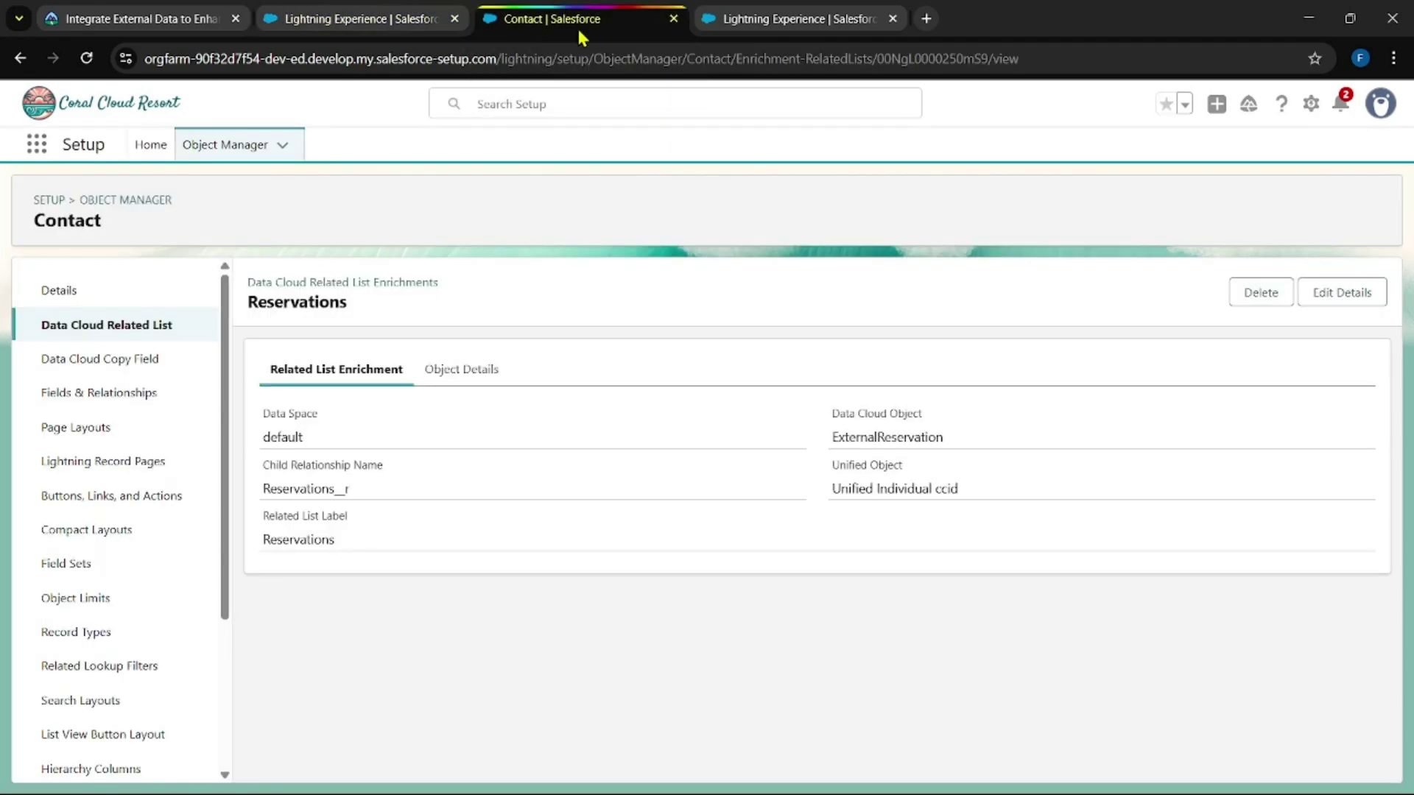
{"action": "left_click", "coordinate": [97, 471]}
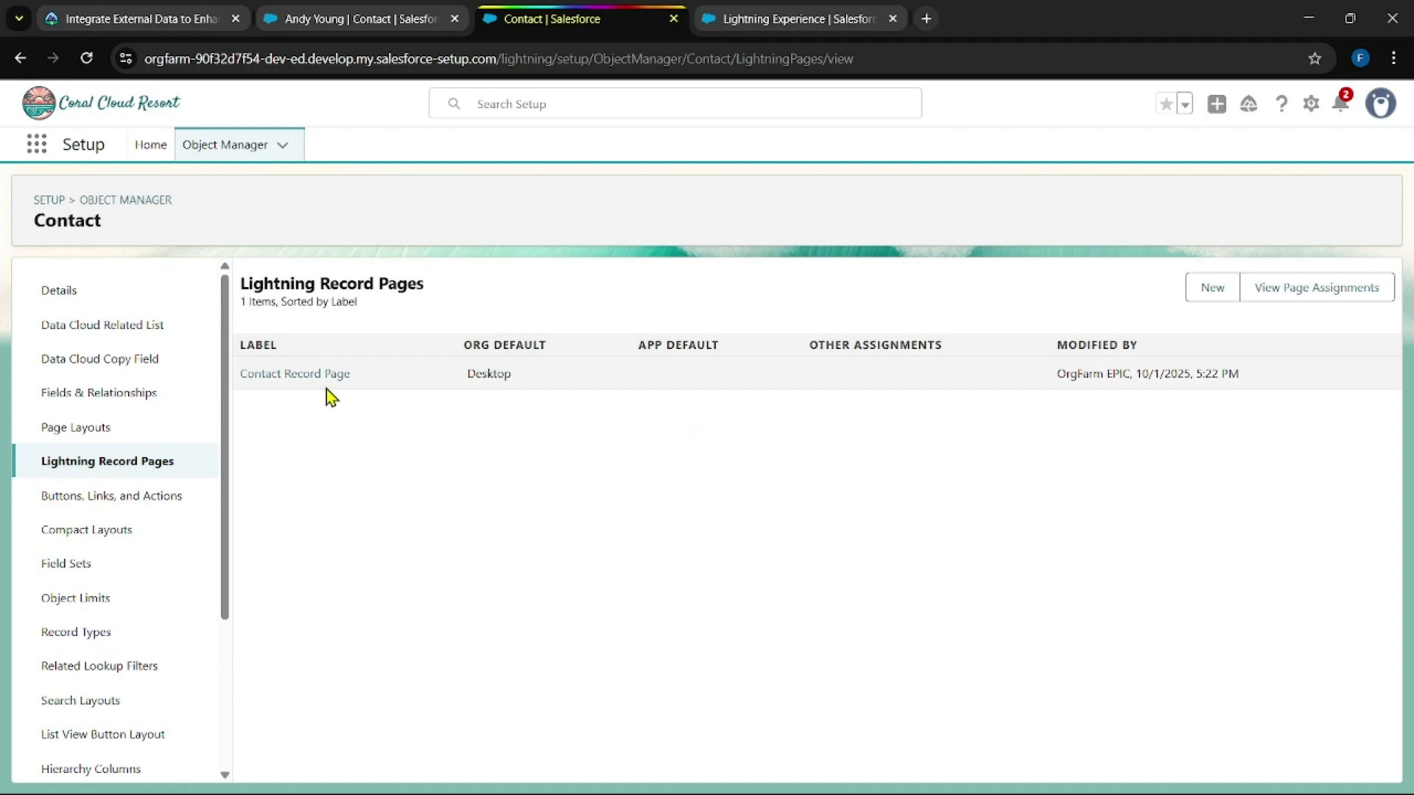
{"action": "left_click", "coordinate": [315, 384]}
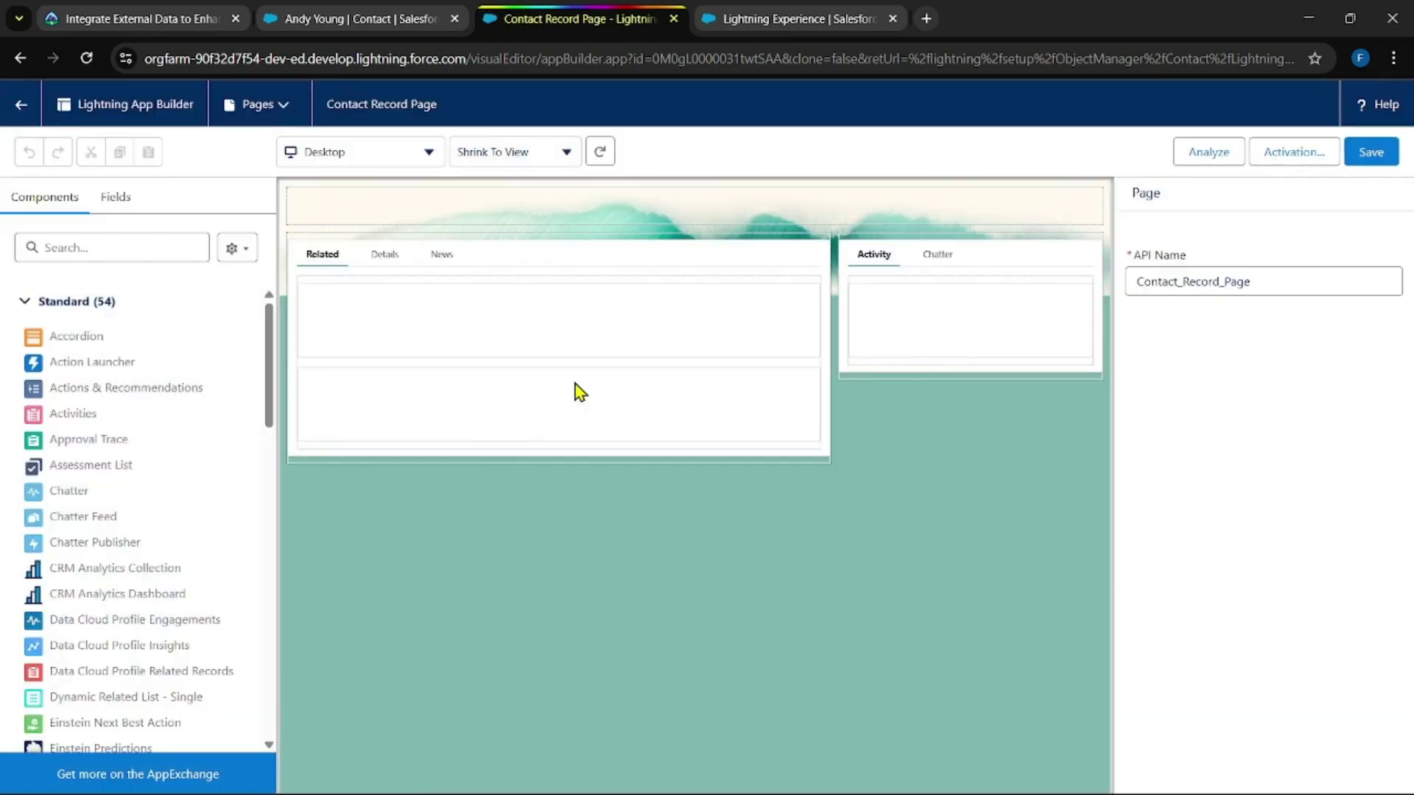
Step: Drag a Dynamic Related List - Single component to the top of the Related tab
{"action": "left_click", "coordinate": [59, 257]}
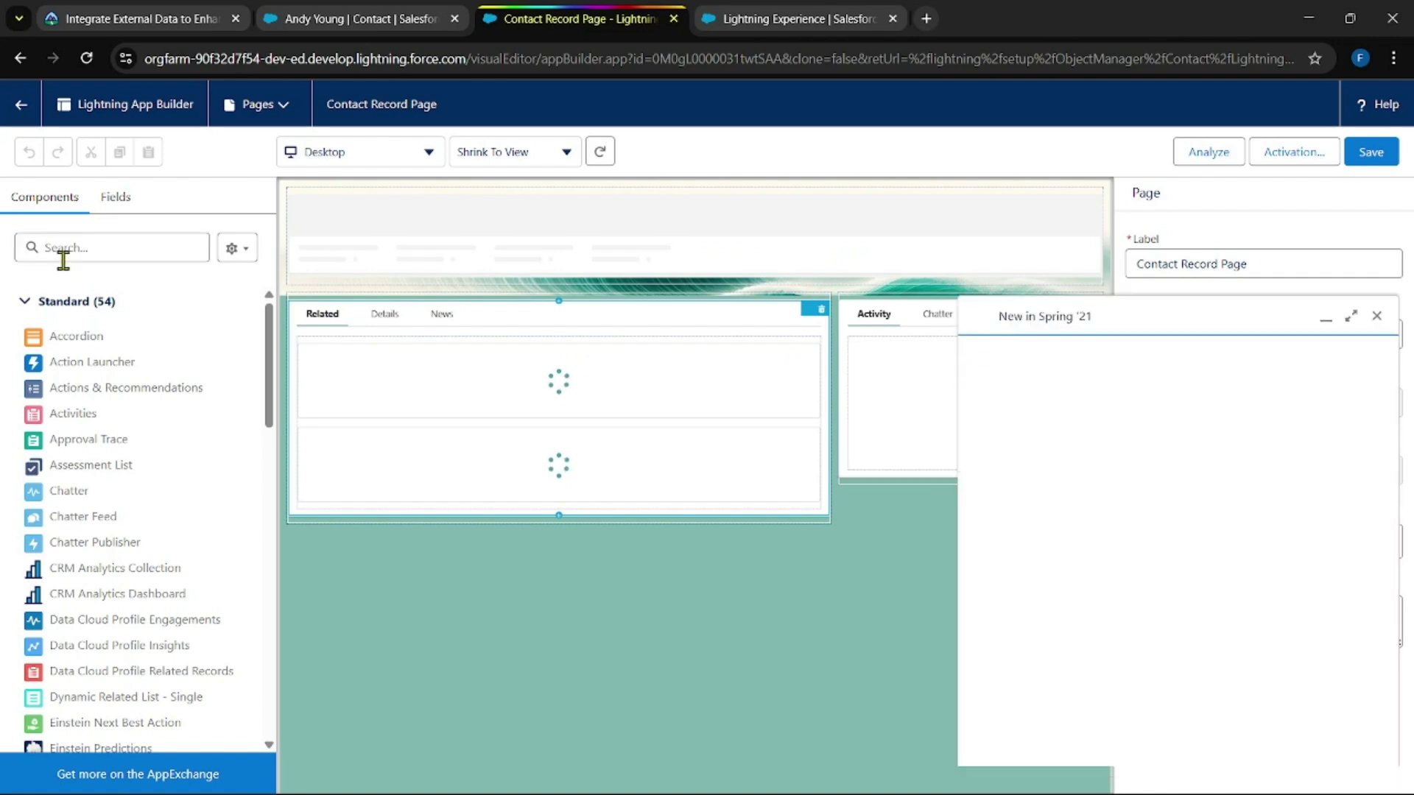
{"action": "left_click", "coordinate": [63, 259]}
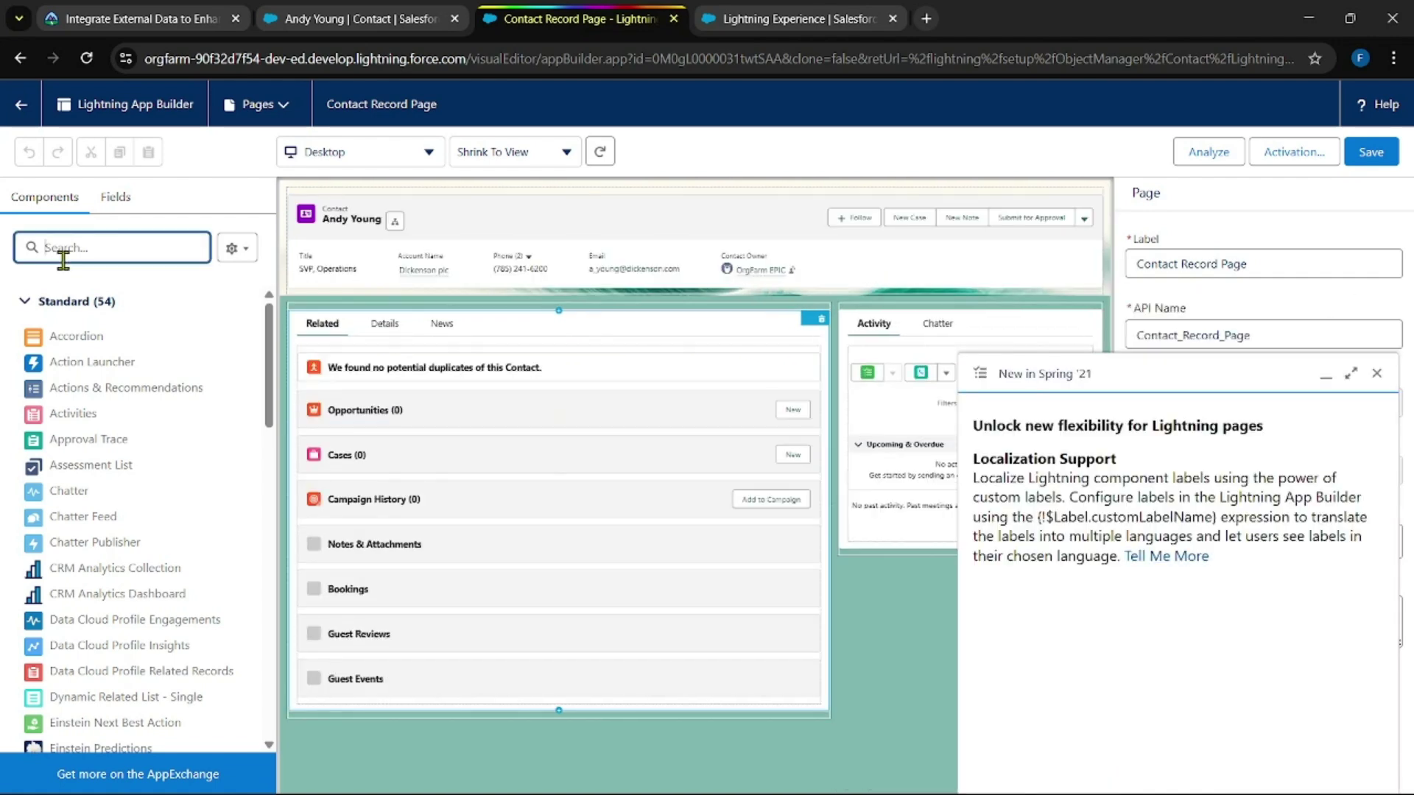
{"action": "type", "text": "dynami"}
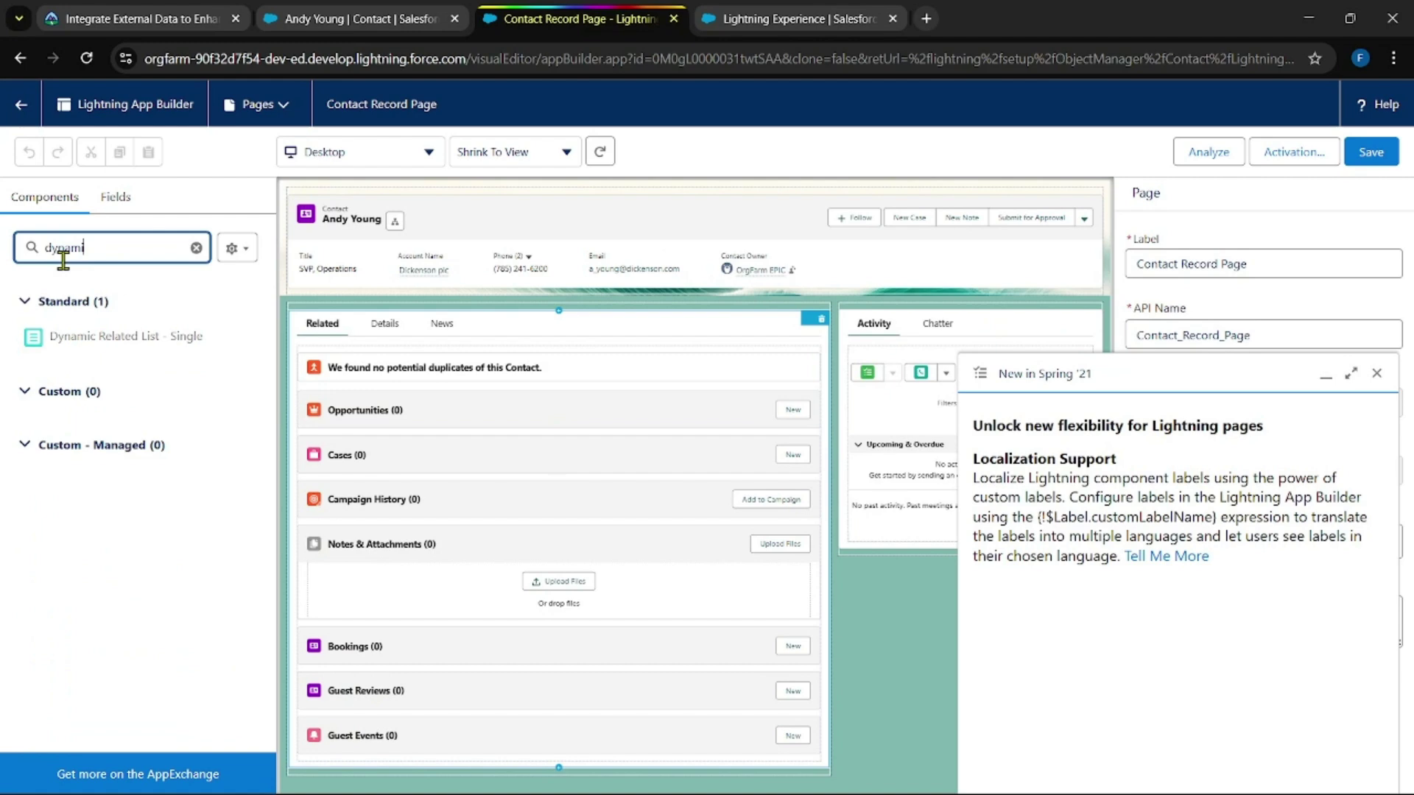
{"action": "left_click_drag", "start_coordinate": [111, 336], "coordinate": [470, 380]}
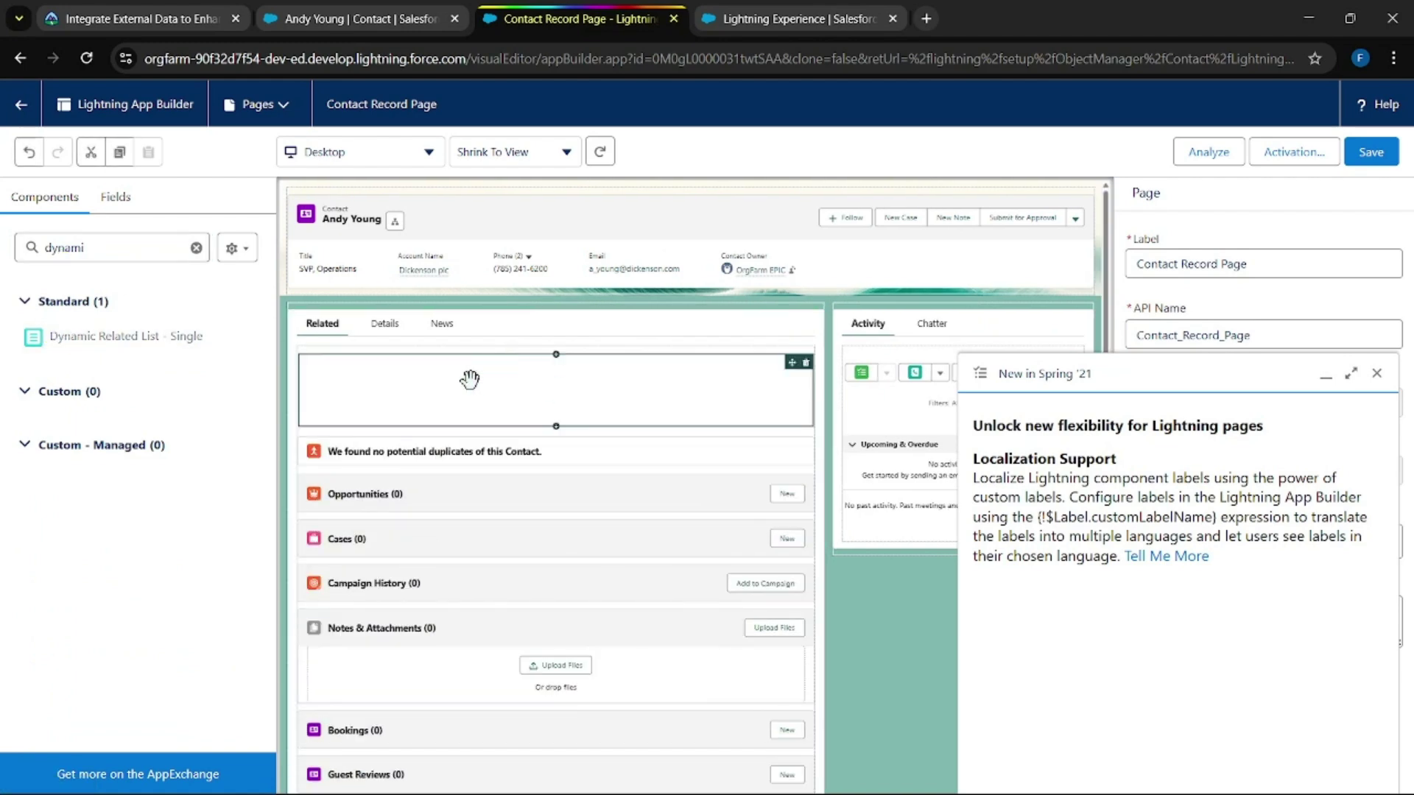
{"action": "left_click", "coordinate": [1377, 374]}
Step: Change the component's related list from Assets to Reservations and begin adding a field
{"action": "left_click", "coordinate": [1219, 345]}
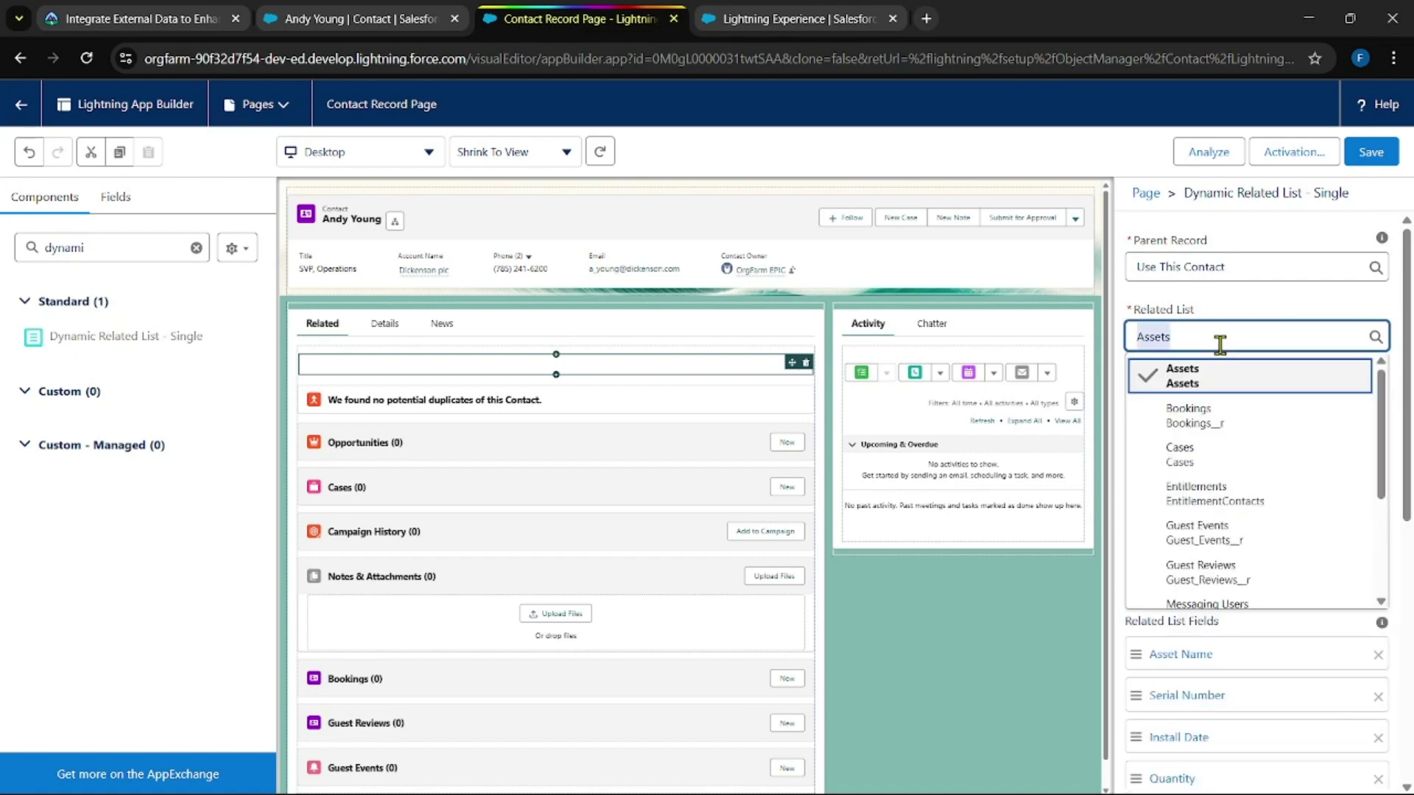
{"action": "key", "text": "BackSpace"}
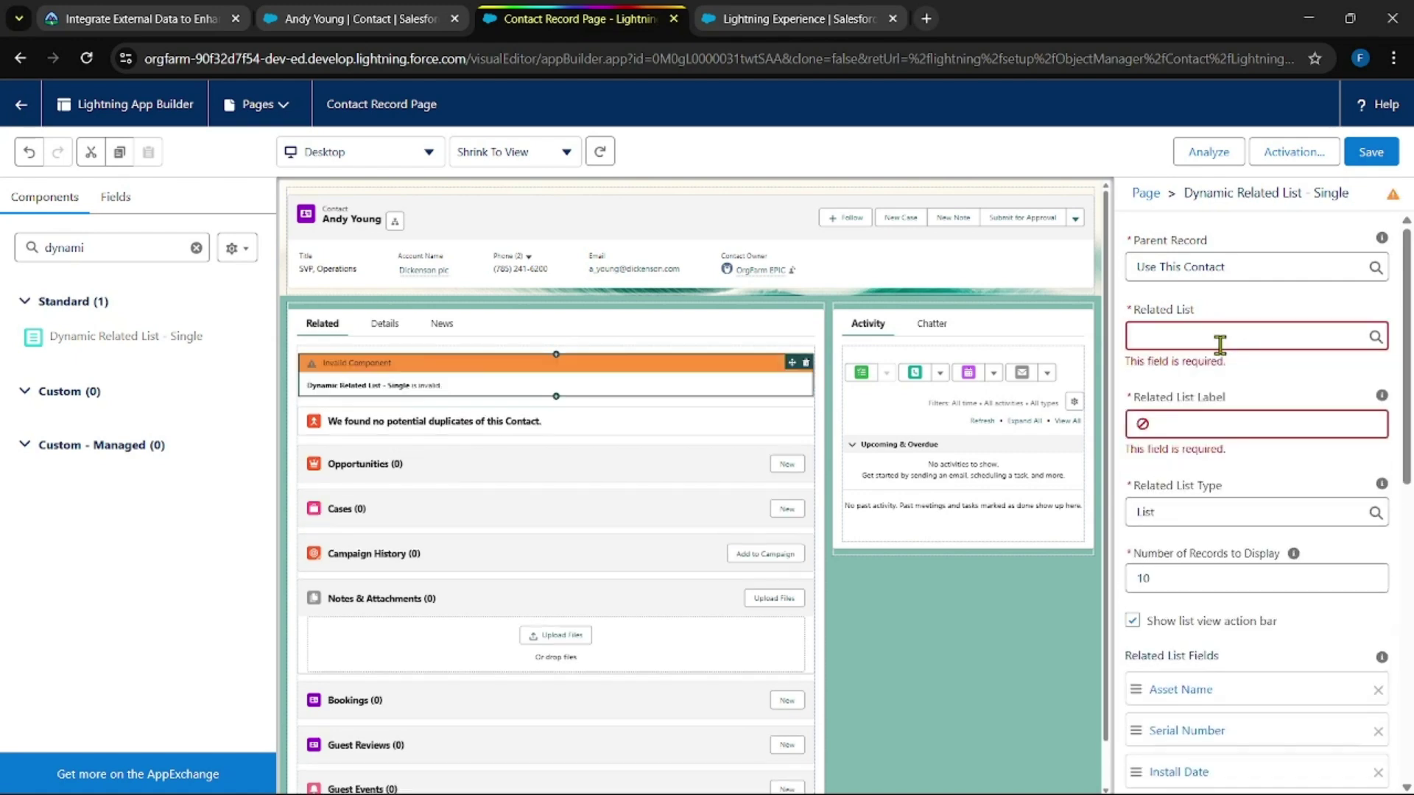
{"action": "left_click", "coordinate": [1221, 345]}
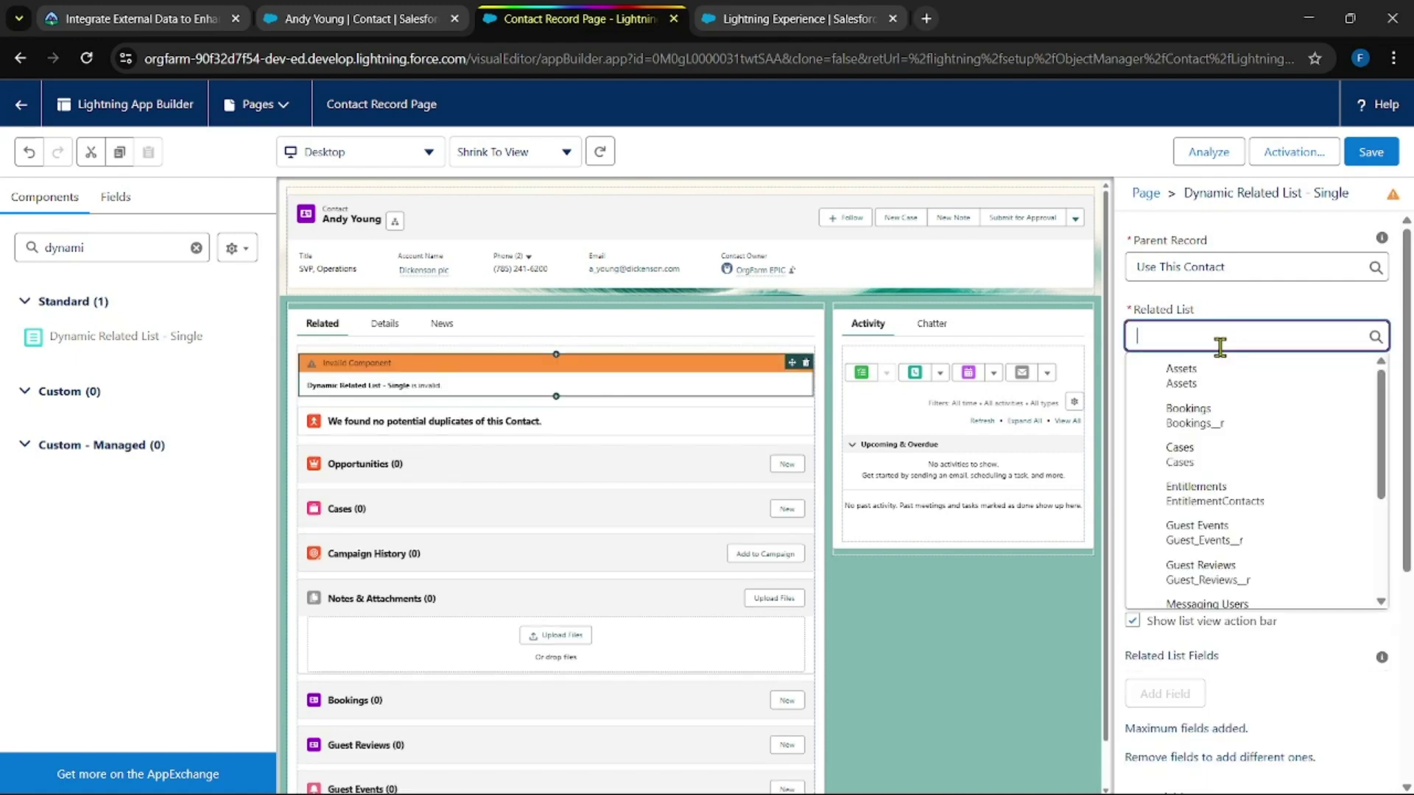
{"action": "type", "text": "exter"}
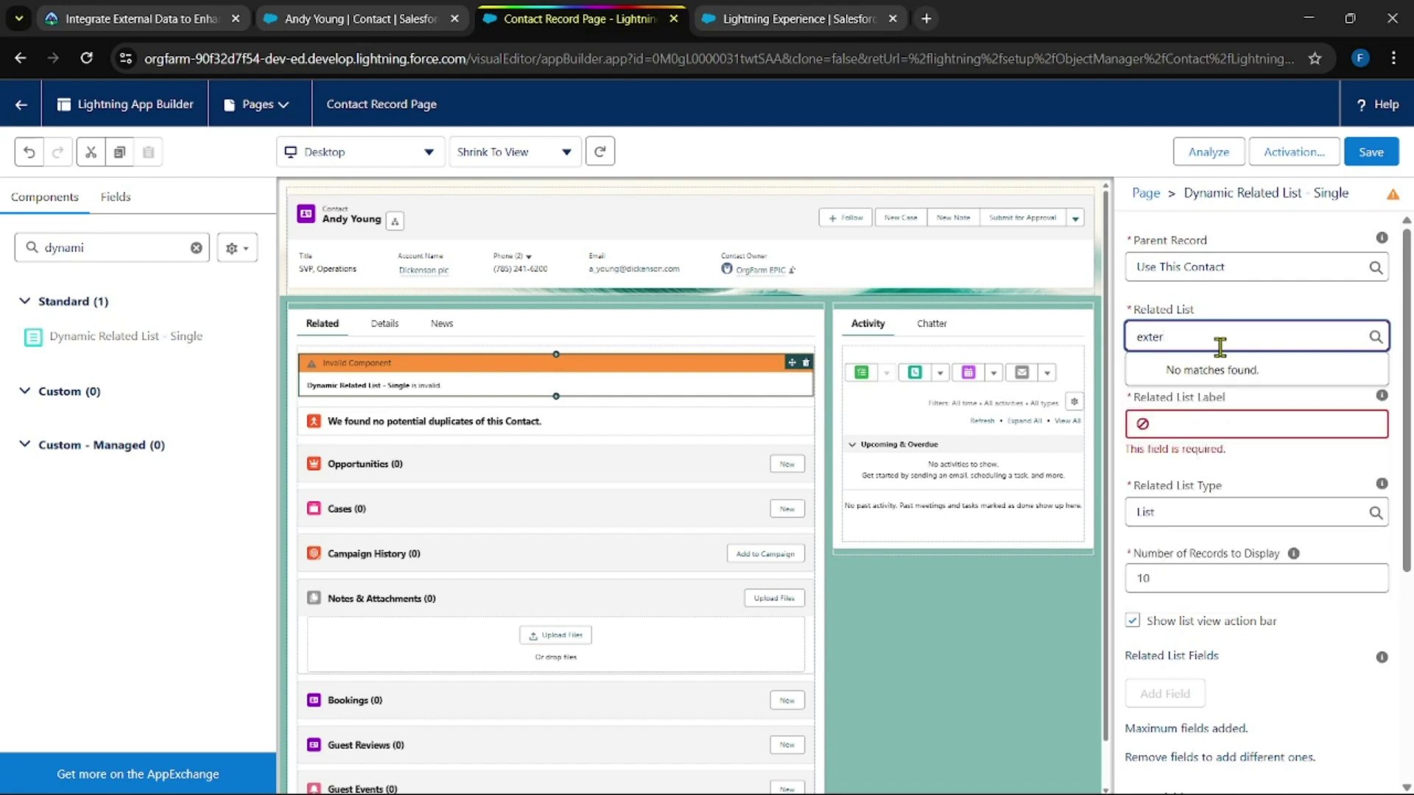
{"action": "key", "text": "BackSpace"}
{"action": "key", "text": "BackSpace"}
{"action": "key", "text": "BackSpace"}
{"action": "key", "text": "BackSpace"}
{"action": "key", "text": "BackSpace"}
{"action": "type", "text": "rese"}
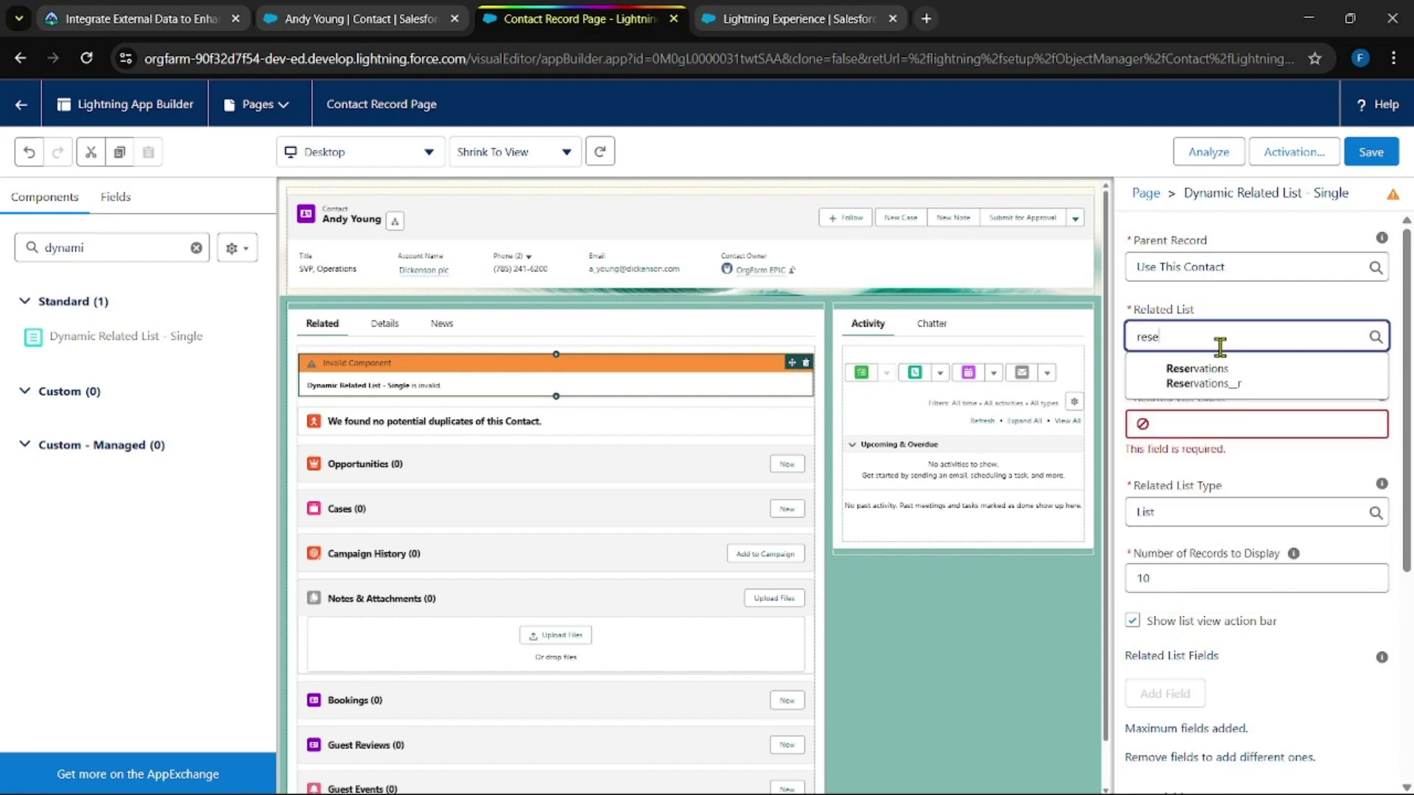
{"action": "left_click", "coordinate": [1234, 370]}
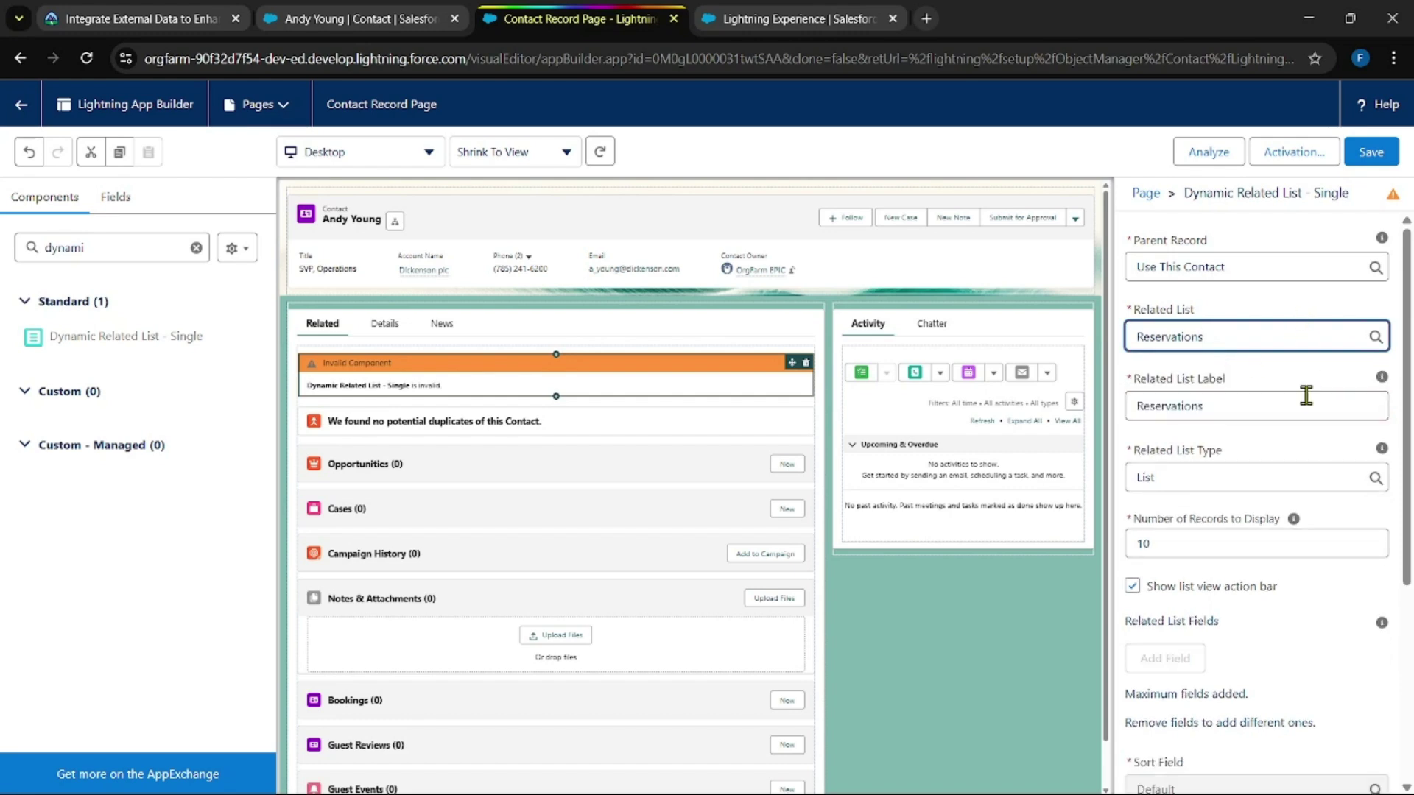
{"action": "scroll", "coordinate": [1304, 442], "scroll_direction": "down", "scroll_amount": 4}
{"action": "left_click", "coordinate": [1167, 418]}
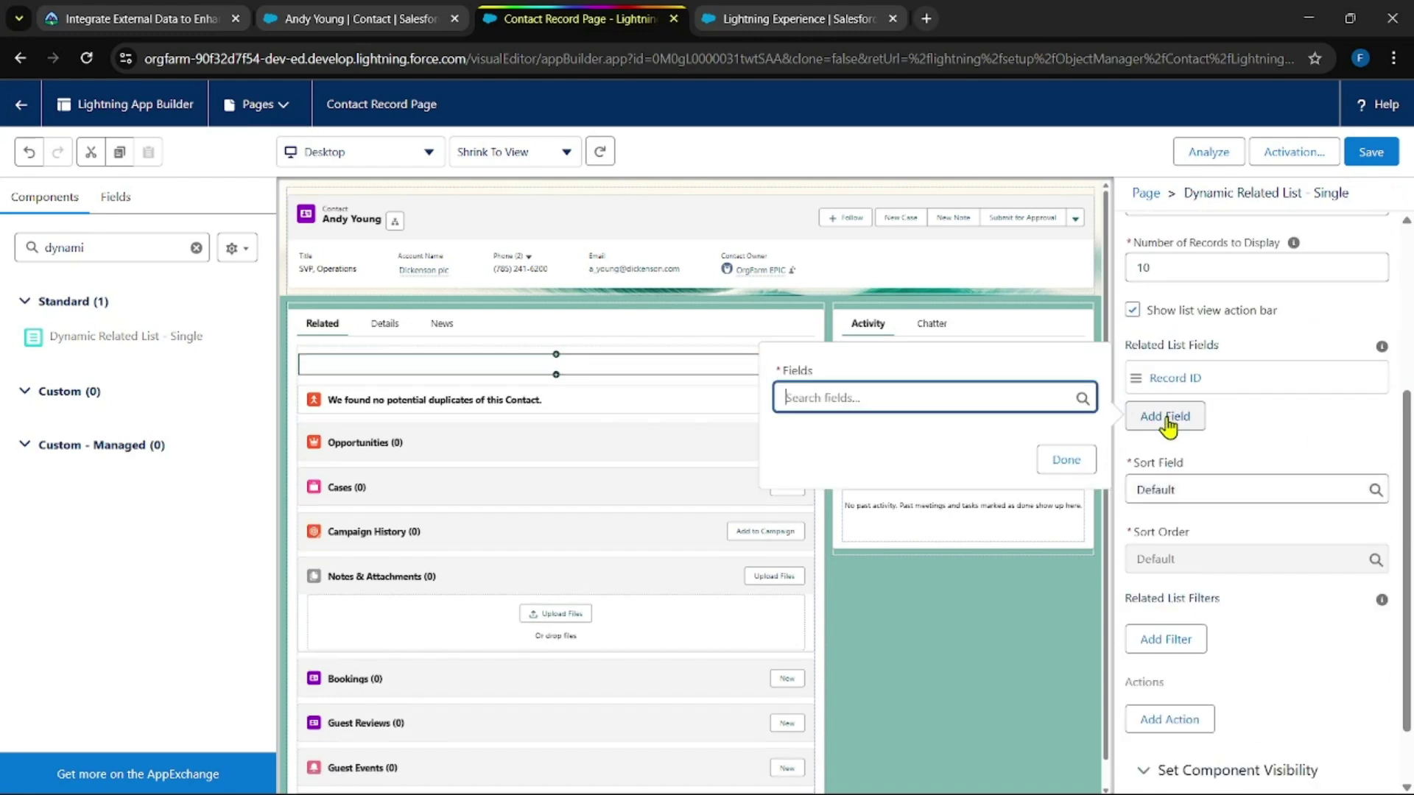
Step: Review Trailhead's Add Field and Add Filter steps for the Reservations list
{"action": "left_click", "coordinate": [70, 10]}
{"action": "scroll", "coordinate": [514, 434], "scroll_direction": "down", "scroll_amount": 4}
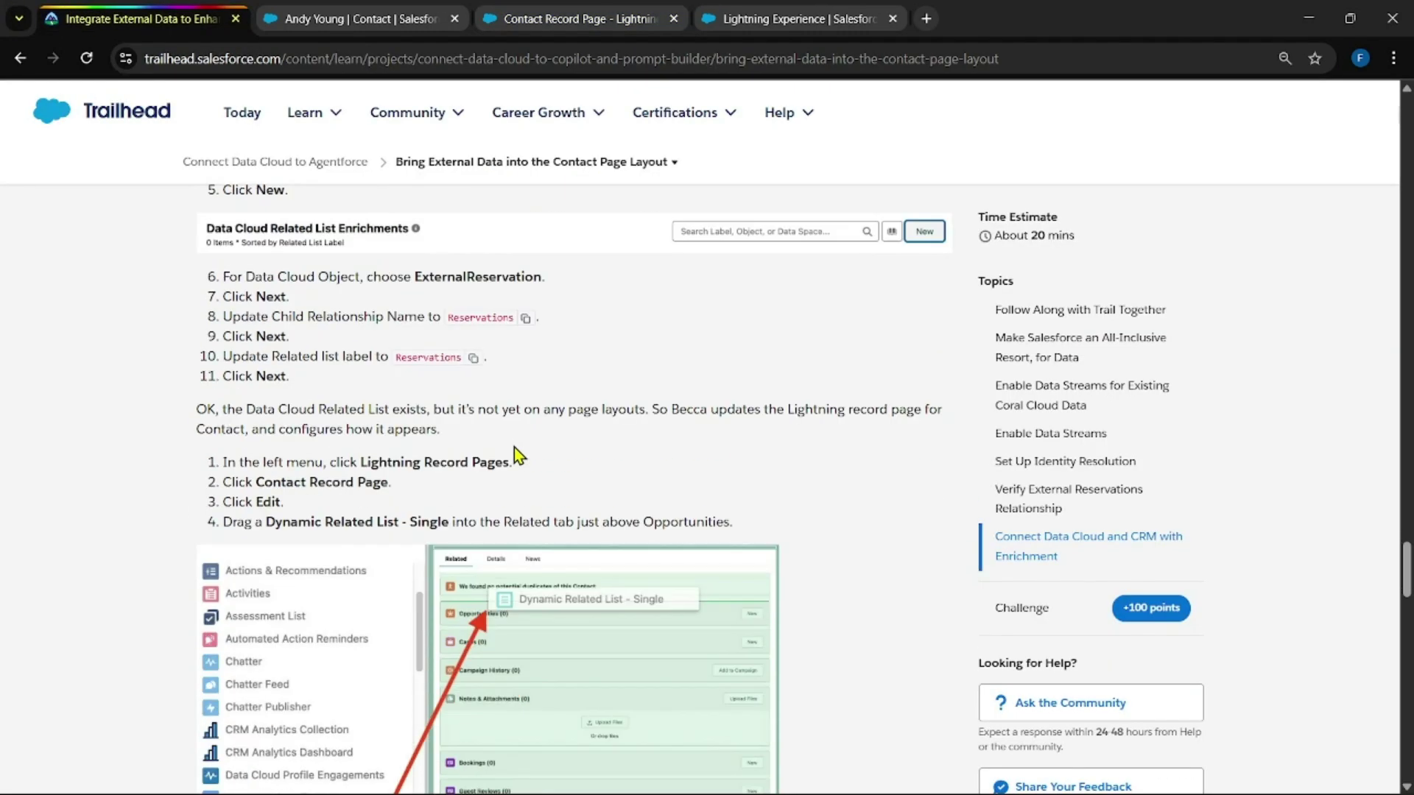
{"action": "scroll", "coordinate": [480, 461], "scroll_direction": "down", "scroll_amount": 14}
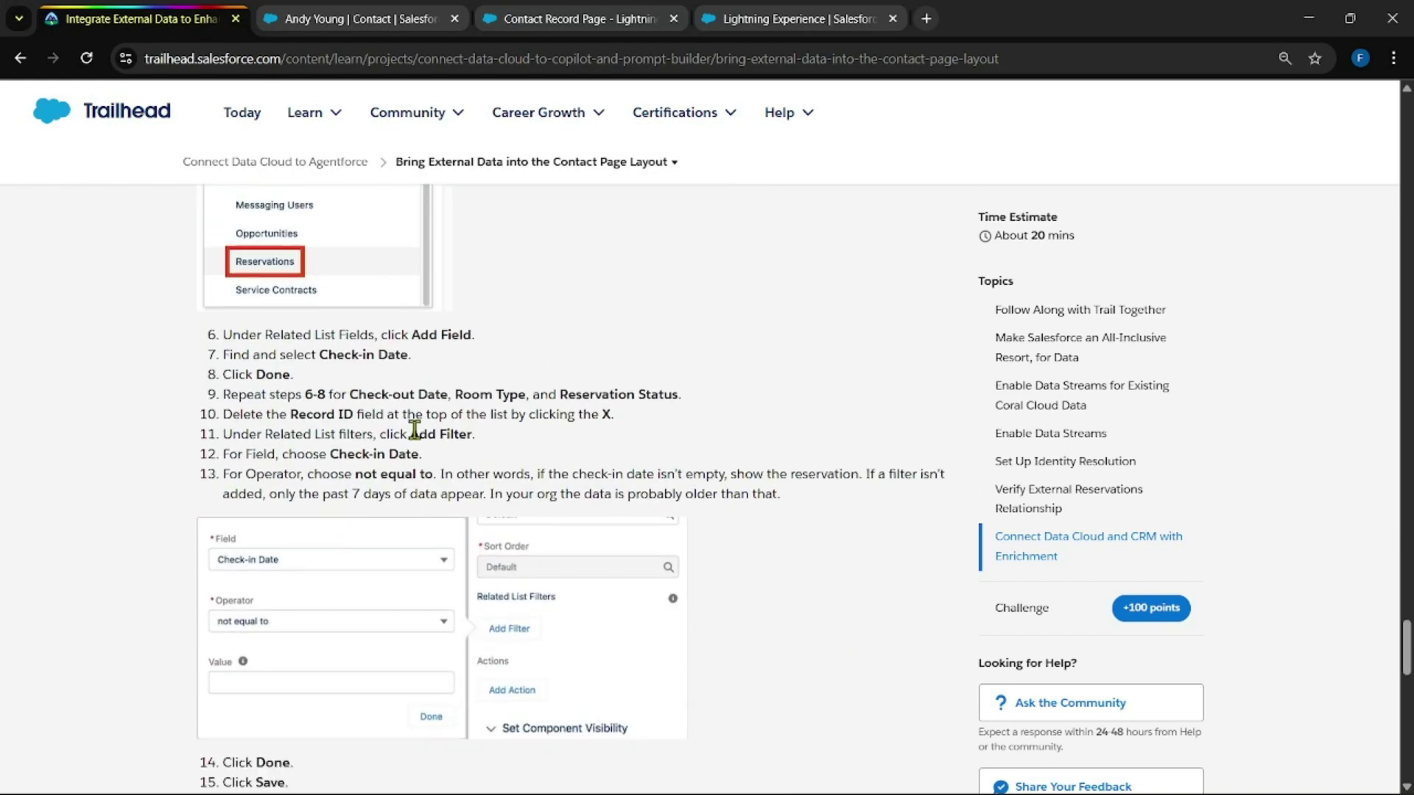
{"action": "left_click_drag", "start_coordinate": [322, 356], "coordinate": [662, 398]}
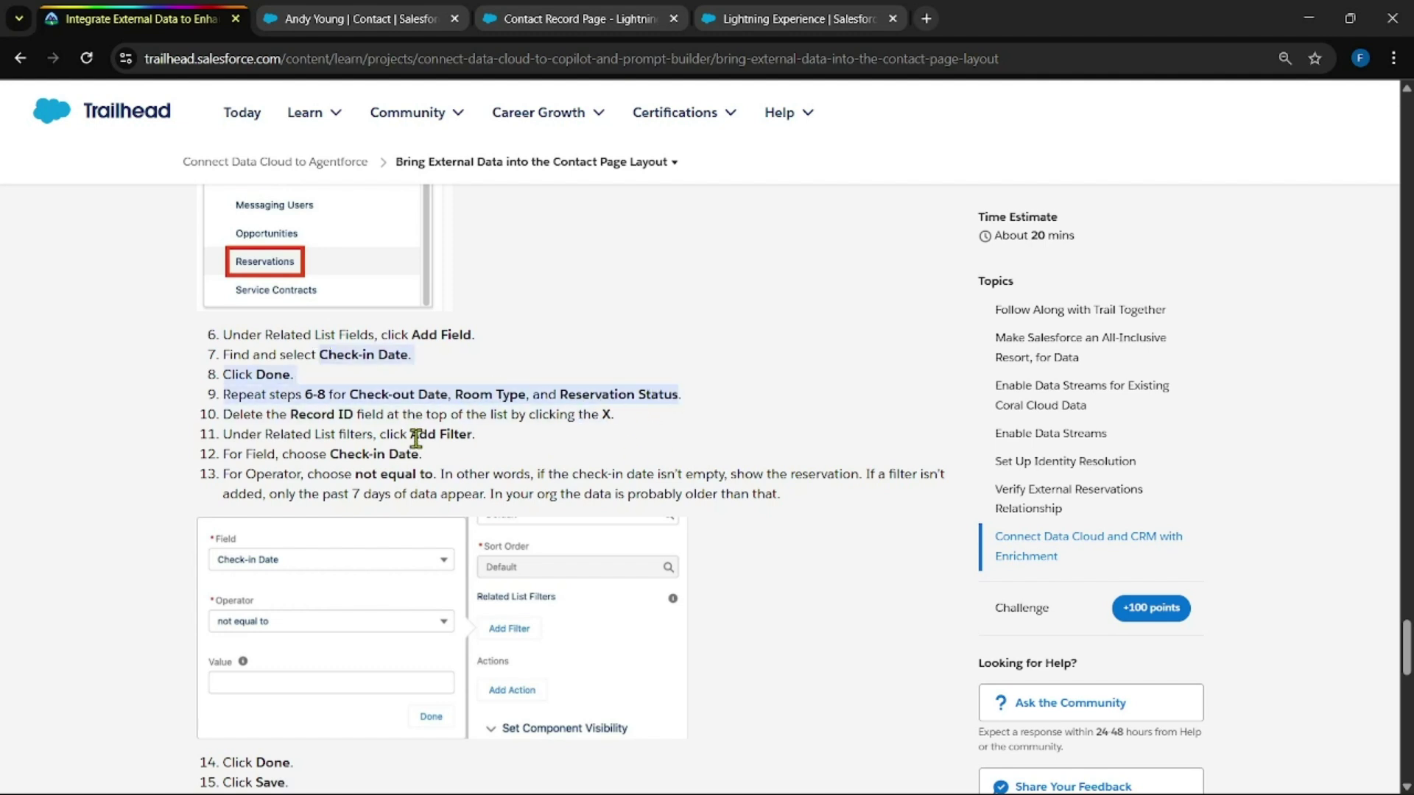
{"action": "left_click_drag", "start_coordinate": [411, 435], "coordinate": [450, 471]}
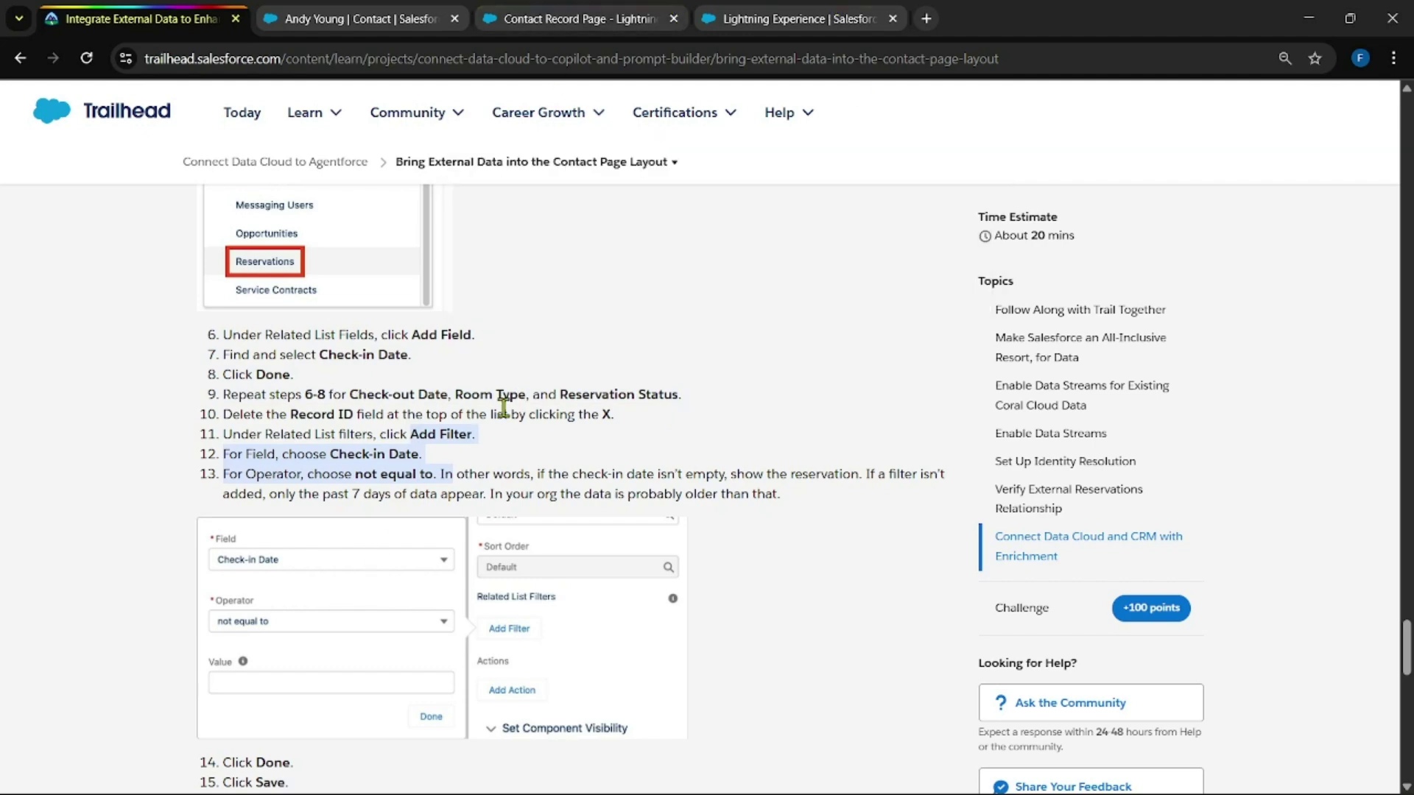
{"action": "left_click", "coordinate": [791, 15]}
Step: Add Check-in Date and Check-out Date as Reservations list fields
{"action": "left_click", "coordinate": [501, 16]}
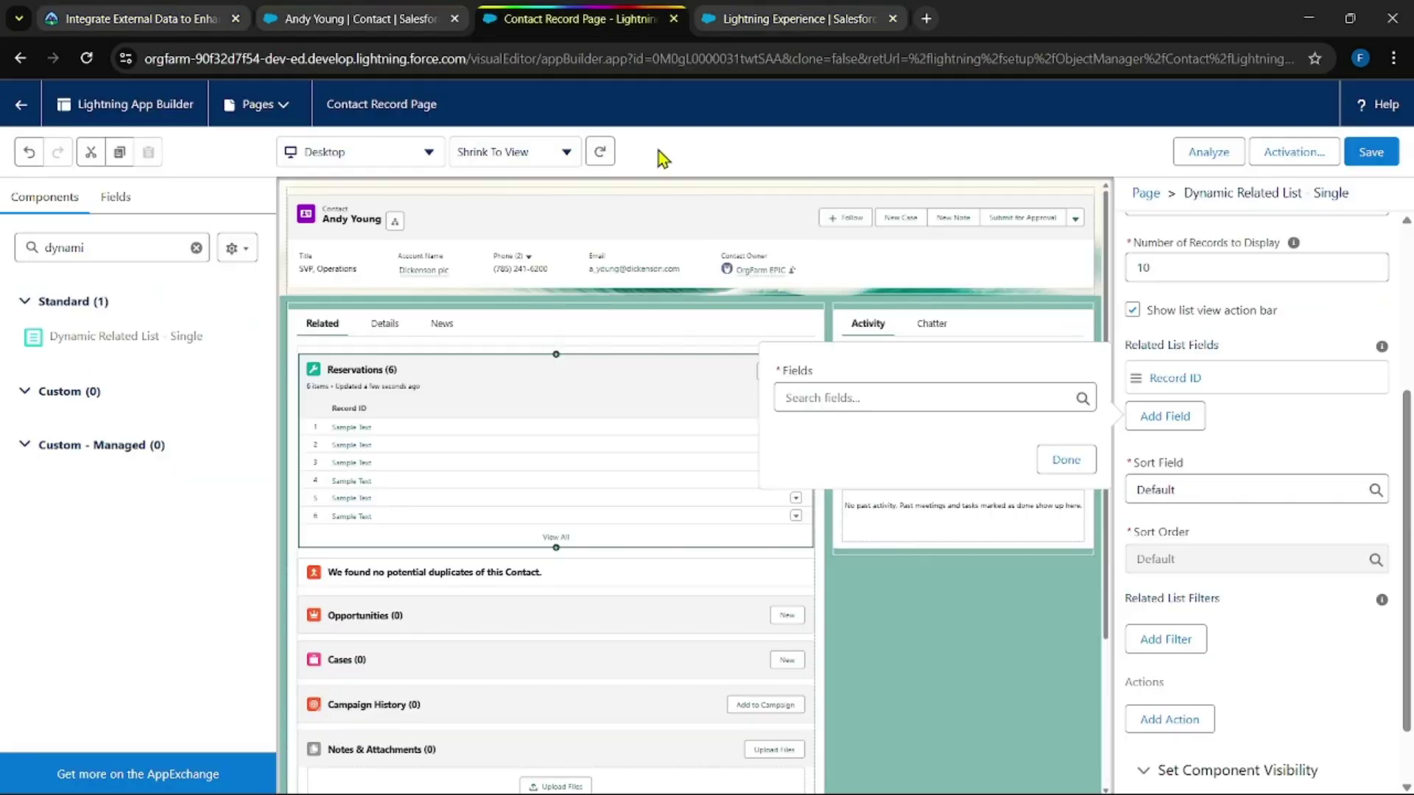
{"action": "left_click", "coordinate": [1179, 416]}
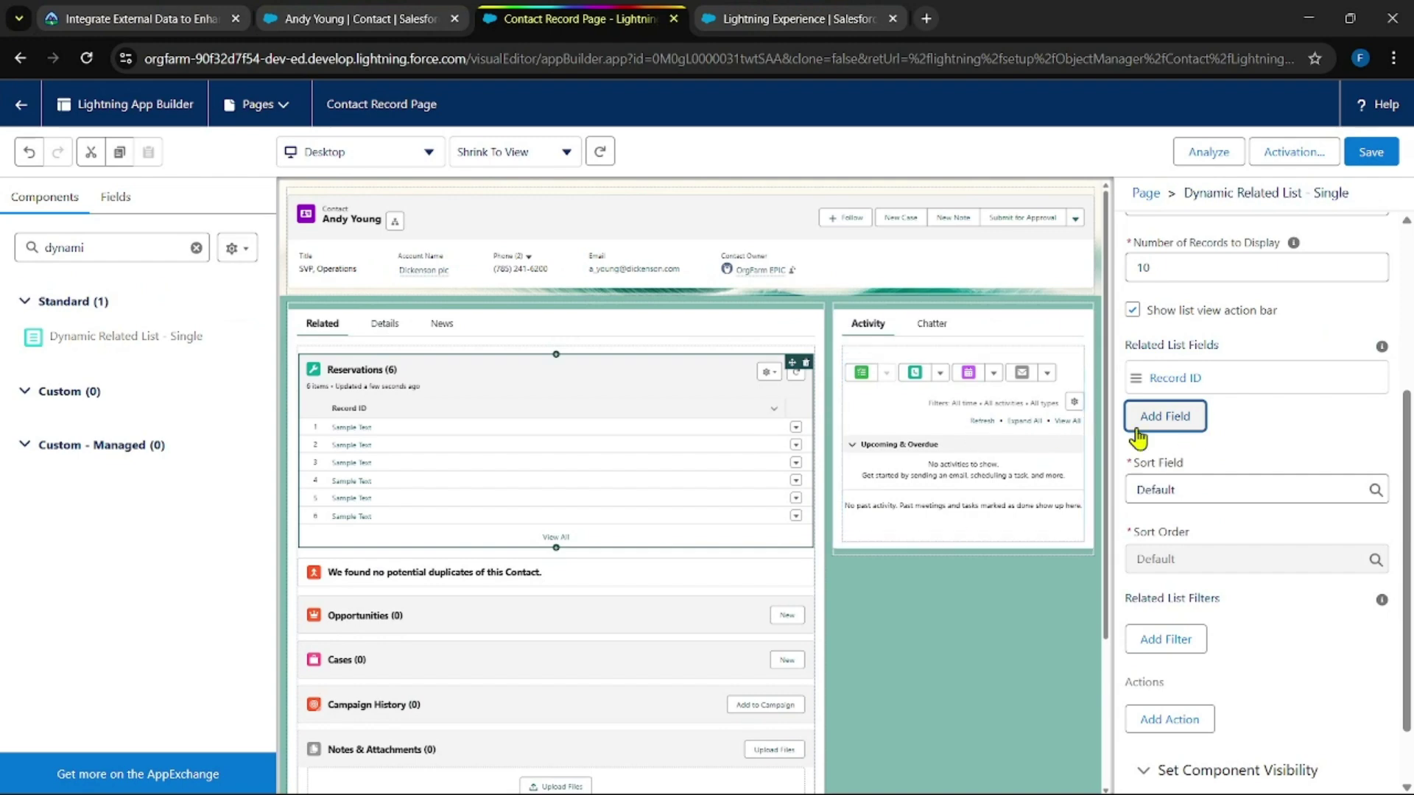
{"action": "left_click", "coordinate": [899, 402]}
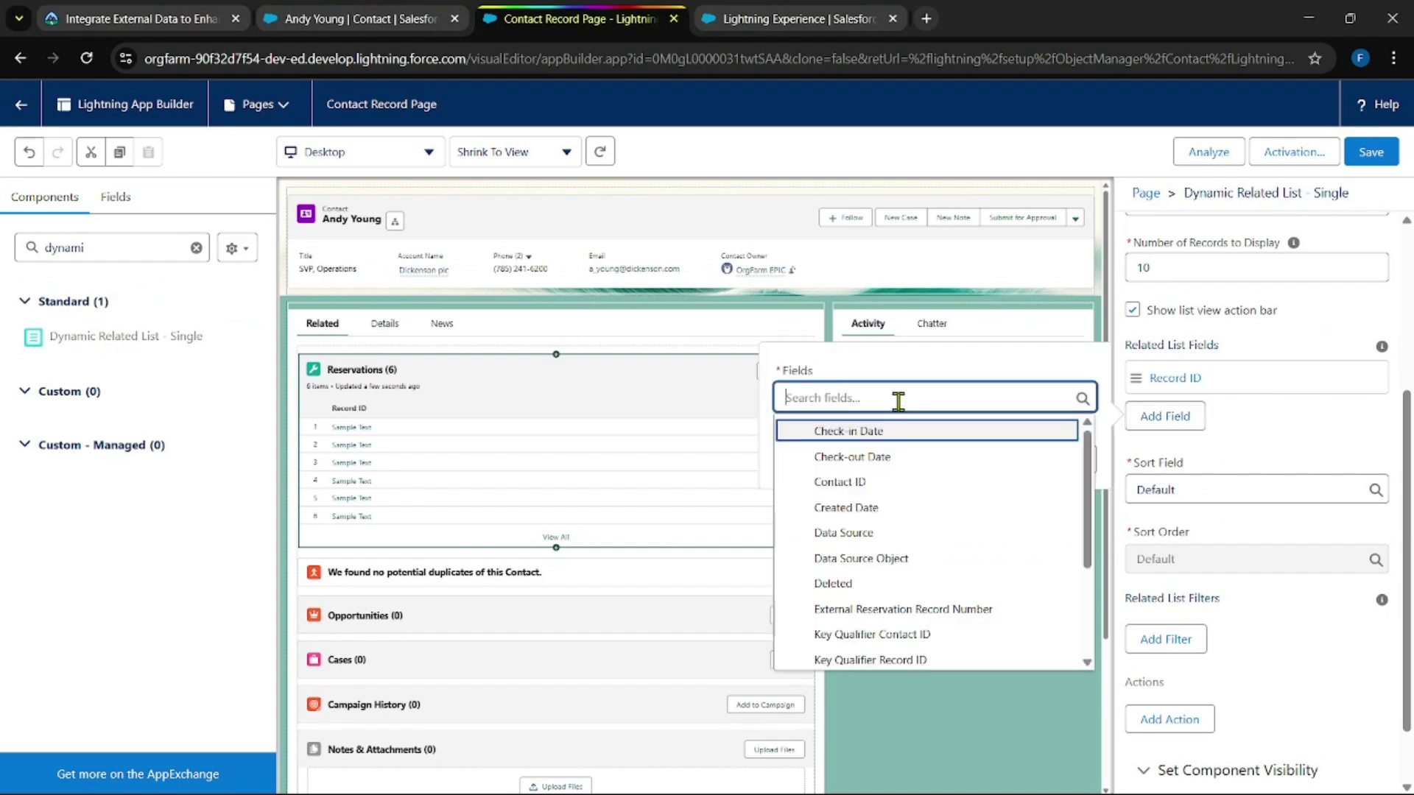
{"action": "left_click", "coordinate": [888, 440]}
{"action": "left_click", "coordinate": [1066, 461]}
{"action": "left_click", "coordinate": [1165, 458]}
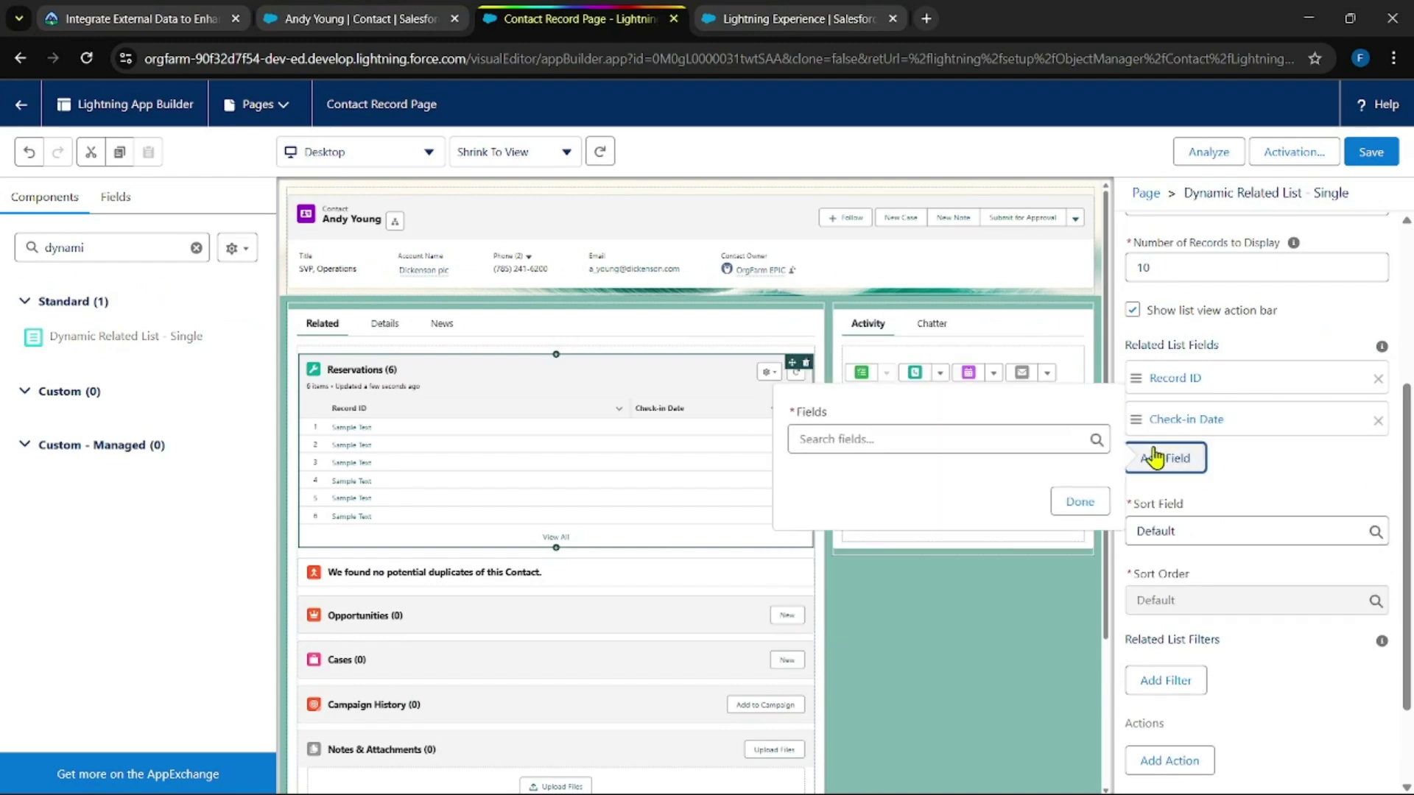
{"action": "left_click", "coordinate": [898, 437]}
{"action": "left_click", "coordinate": [884, 473]}
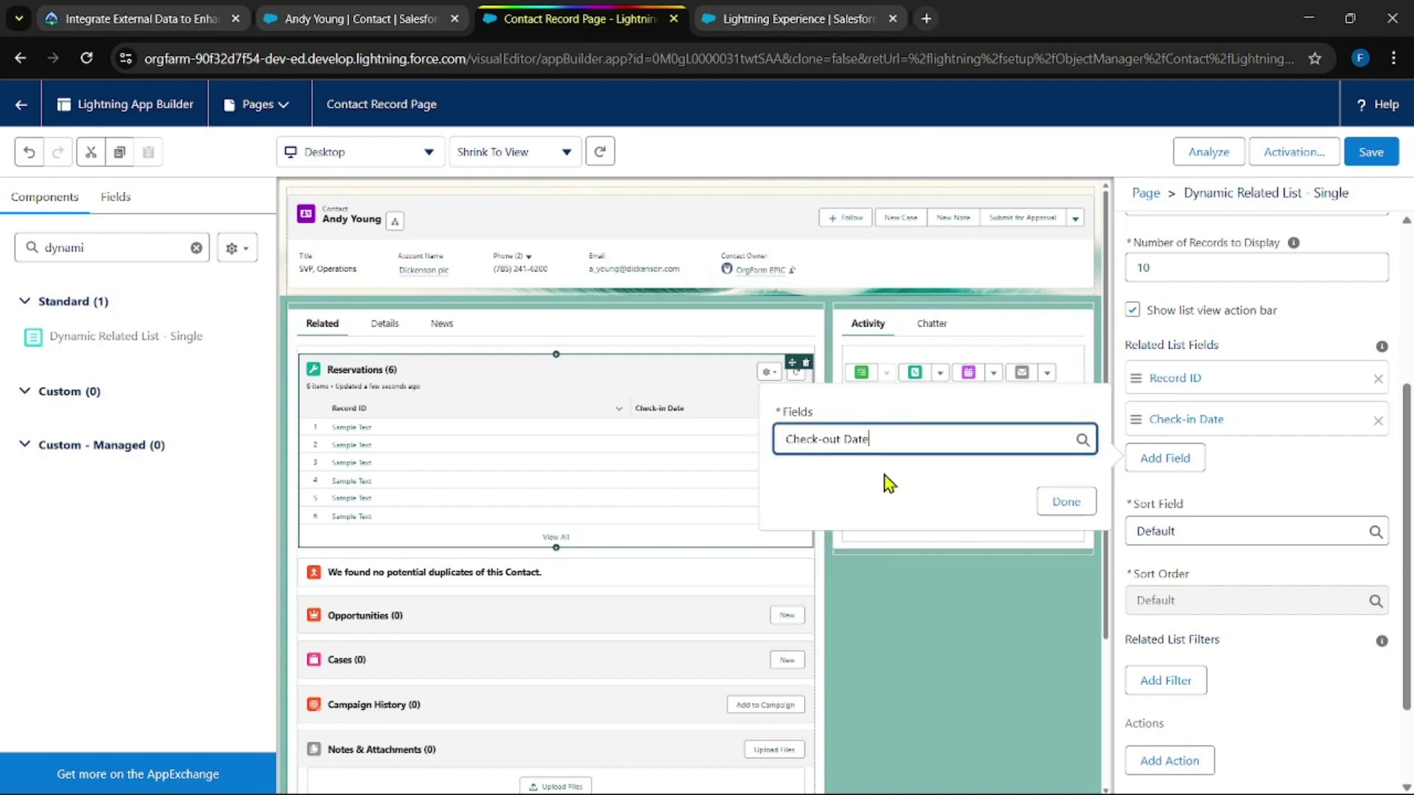
{"action": "left_click", "coordinate": [1066, 501]}
Step: Add Room Type and Reservation Status fields and remove Record ID
{"action": "left_click", "coordinate": [1165, 499]}
{"action": "left_click", "coordinate": [810, 480]}
{"action": "type", "text": "ro"}
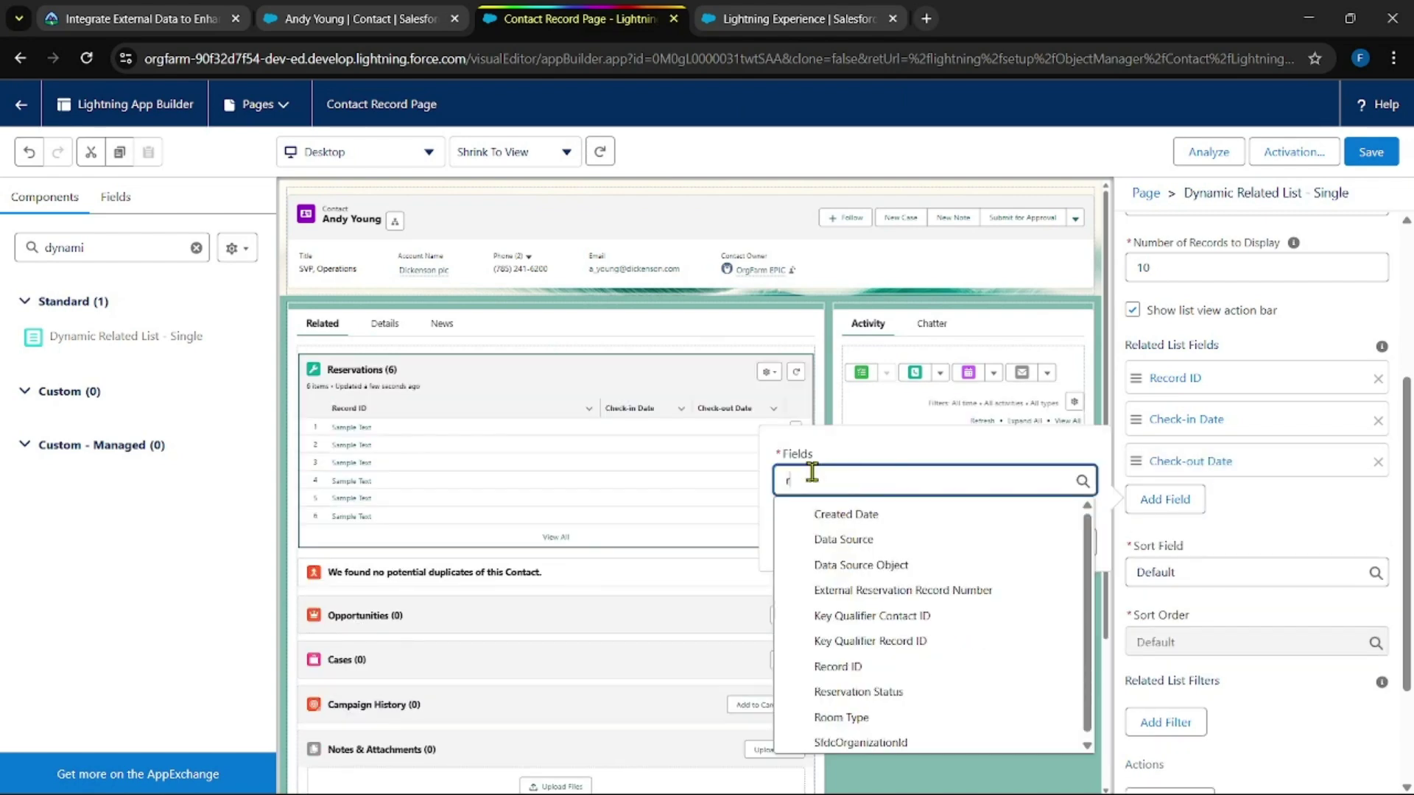
{"action": "left_click", "coordinate": [808, 516]}
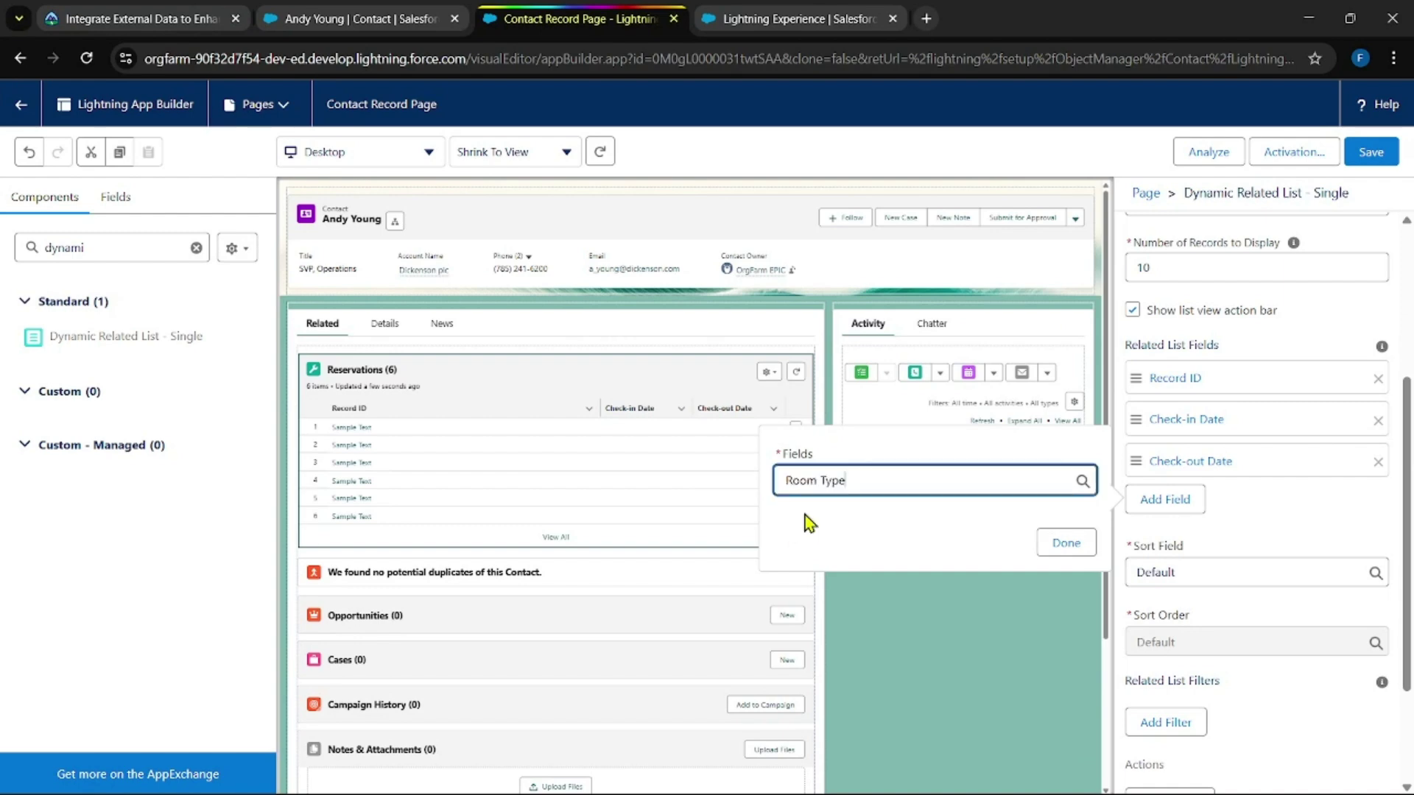
{"action": "left_click", "coordinate": [1060, 545]}
{"action": "left_click", "coordinate": [1159, 545]}
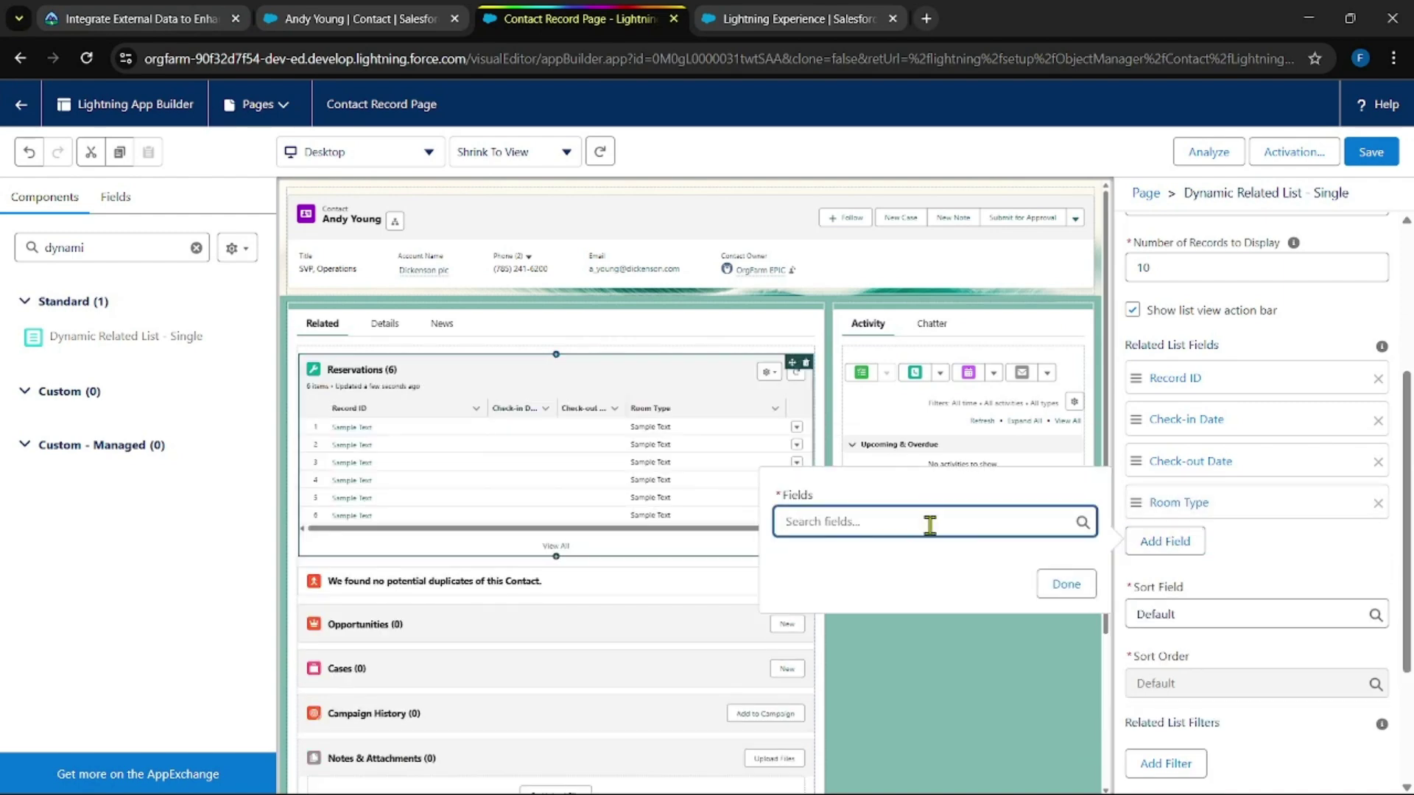
{"action": "left_click", "coordinate": [930, 525]}
{"action": "type", "text": "res"}
{"action": "left_click", "coordinate": [915, 581]}
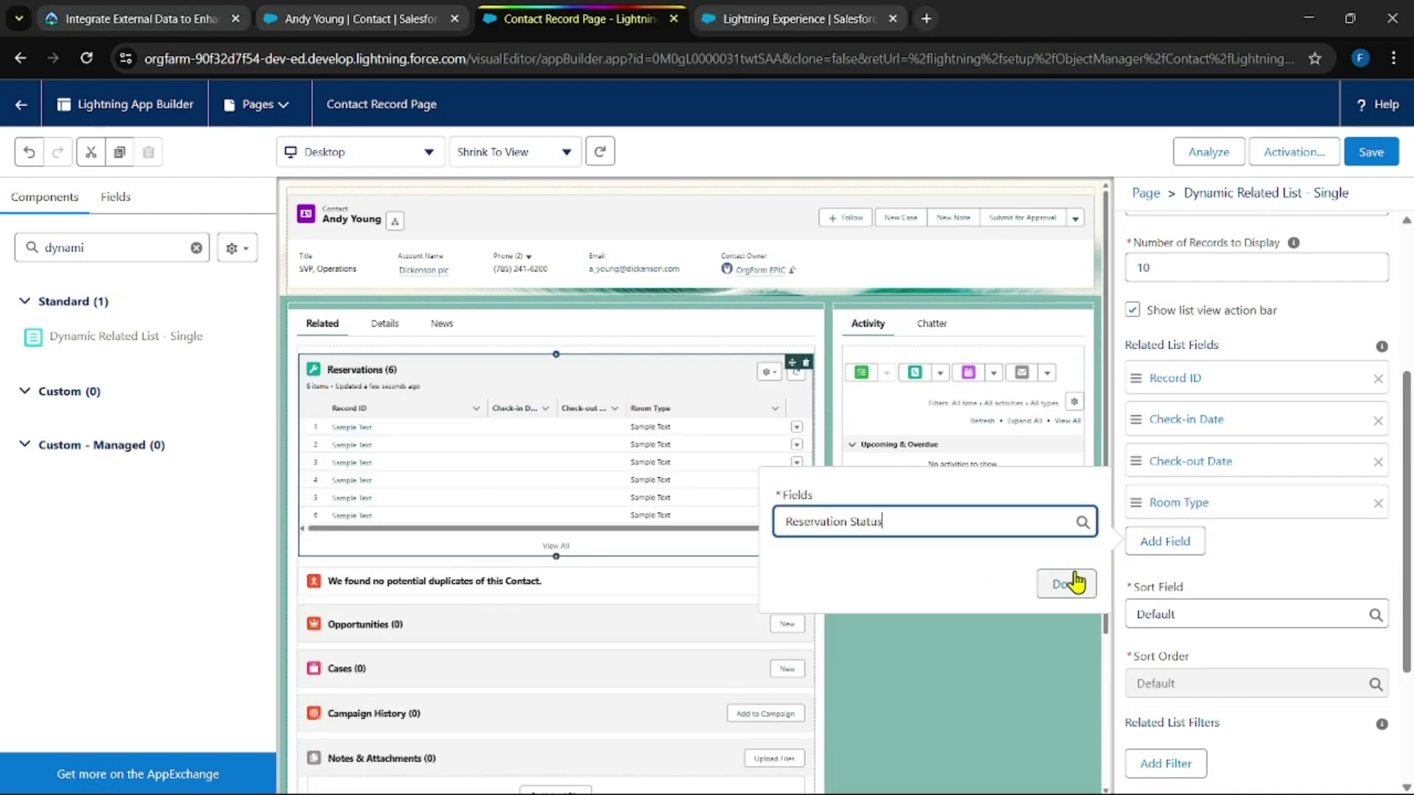
{"action": "left_click", "coordinate": [1068, 583]}
{"action": "left_click", "coordinate": [1377, 379]}
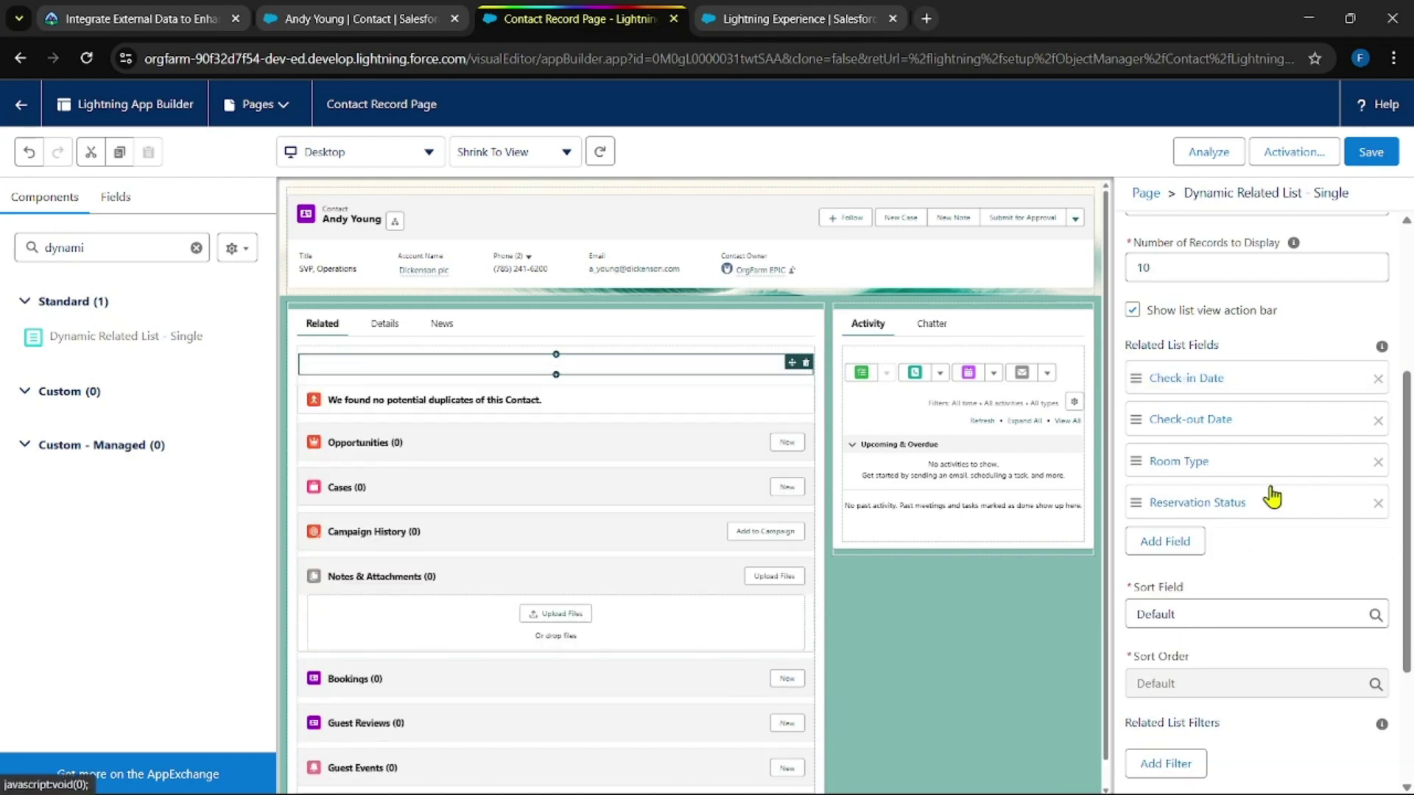
{"action": "scroll", "coordinate": [1273, 496], "scroll_direction": "down", "scroll_amount": 3}
Step: Add a Check-in Date 'not equal to' filter to the Reservations list
{"action": "left_click", "coordinate": [1175, 581]}
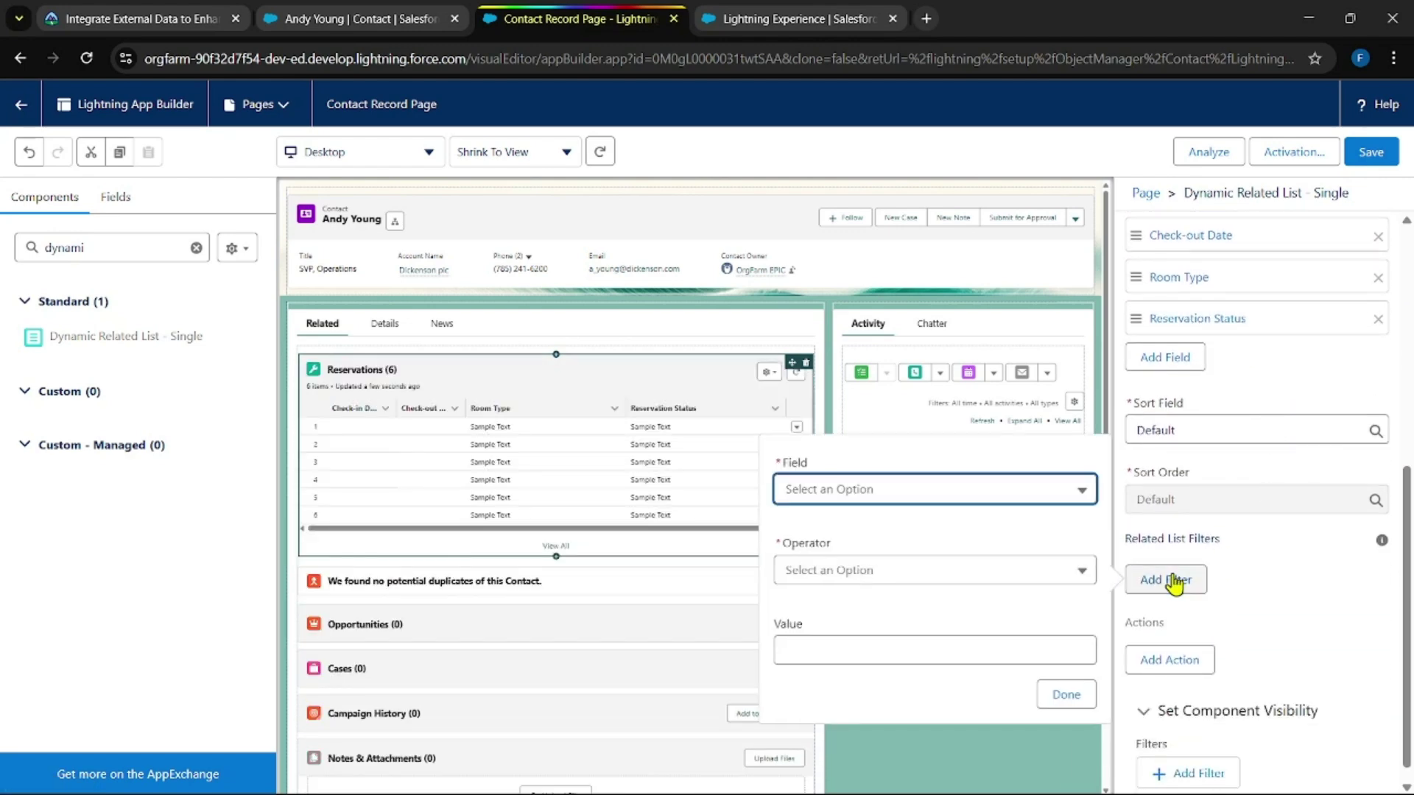
{"action": "left_click", "coordinate": [893, 492]}
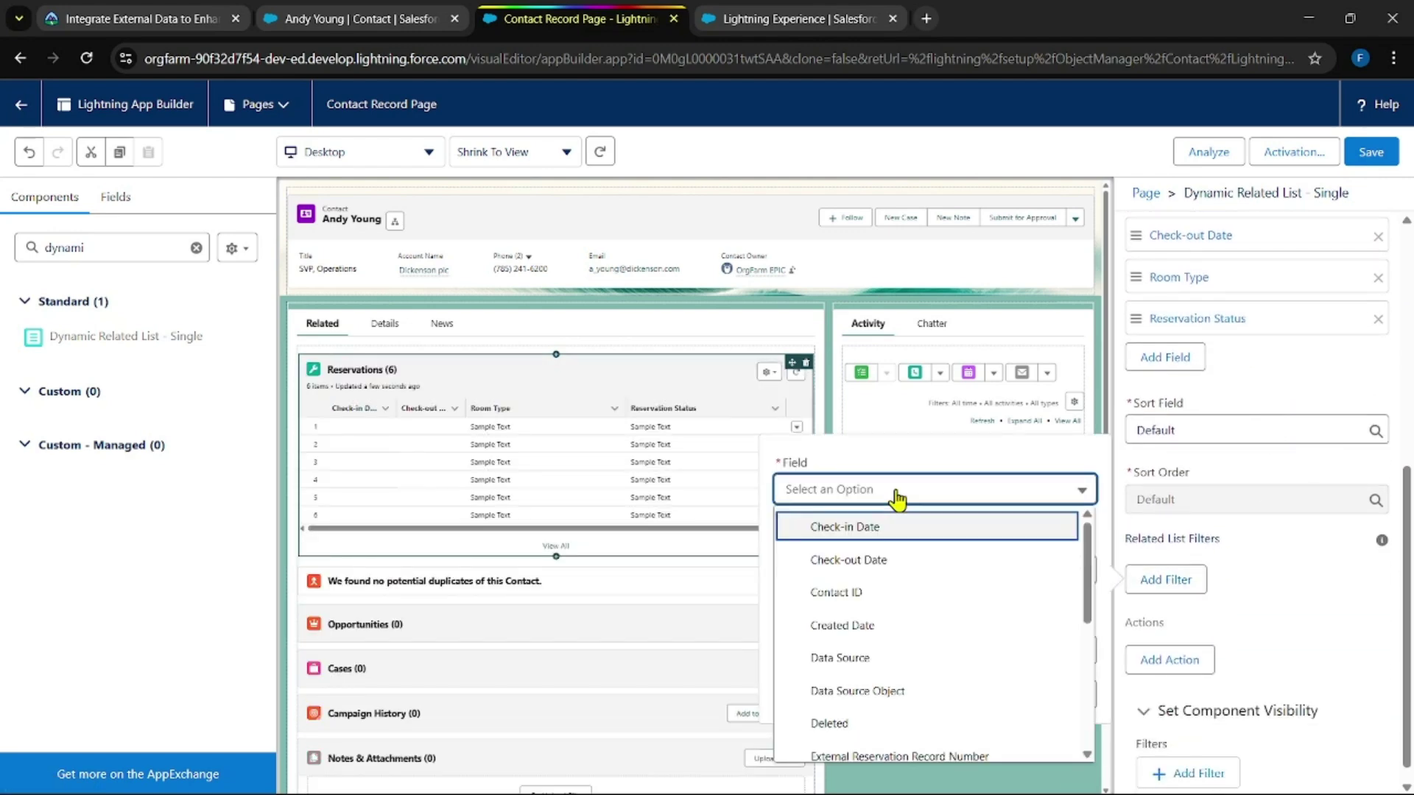
{"action": "left_click", "coordinate": [888, 529]}
{"action": "left_click", "coordinate": [863, 571]}
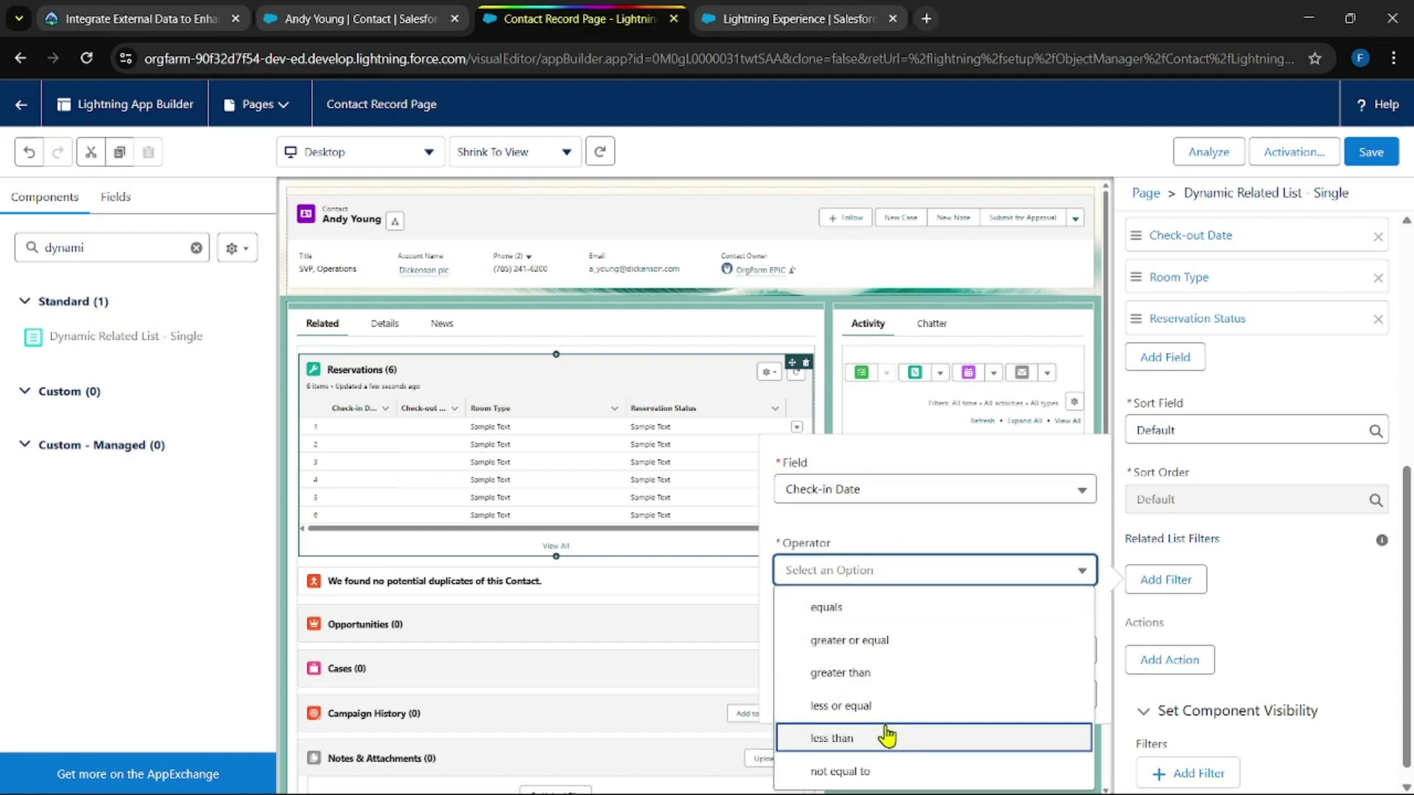
{"action": "left_click", "coordinate": [895, 769]}
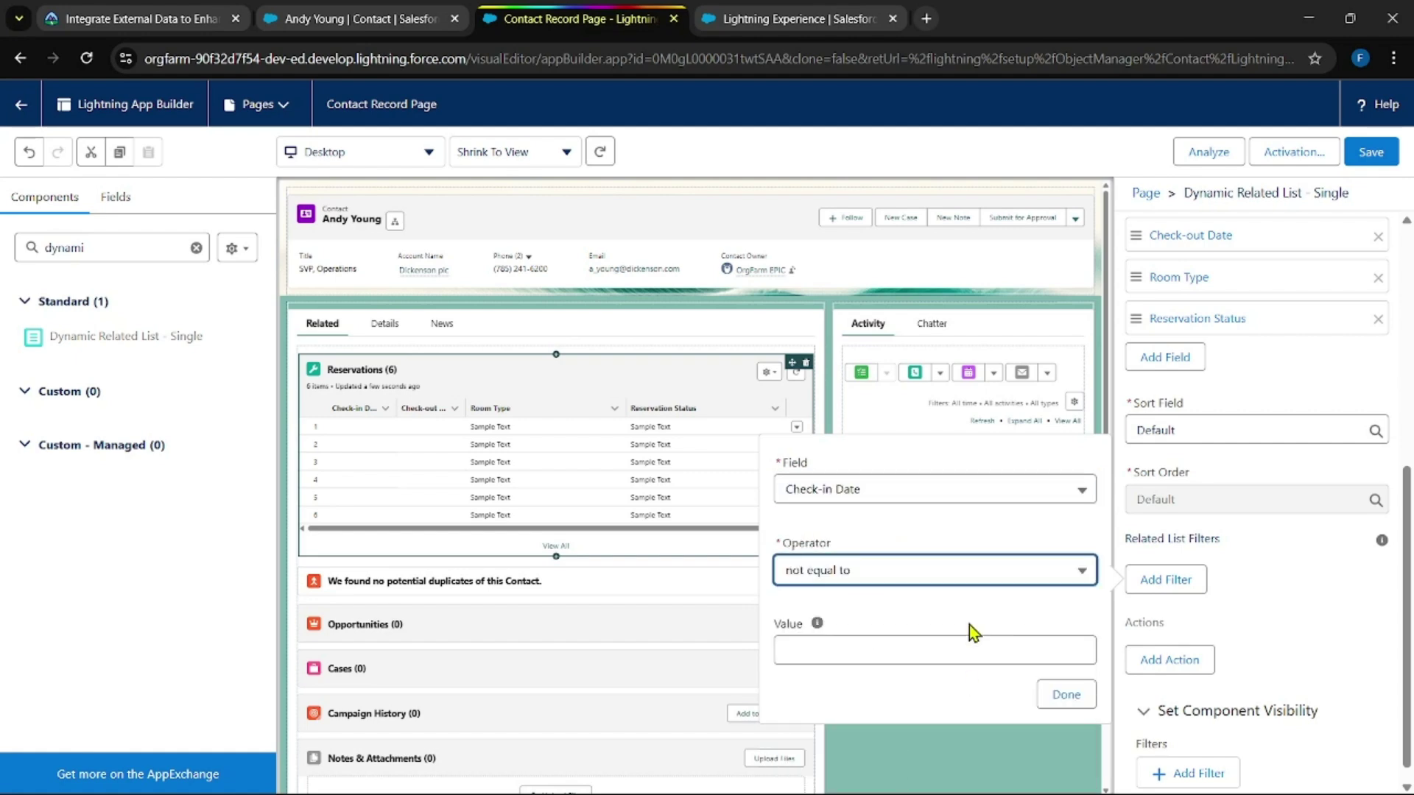
{"action": "left_click", "coordinate": [1088, 696]}
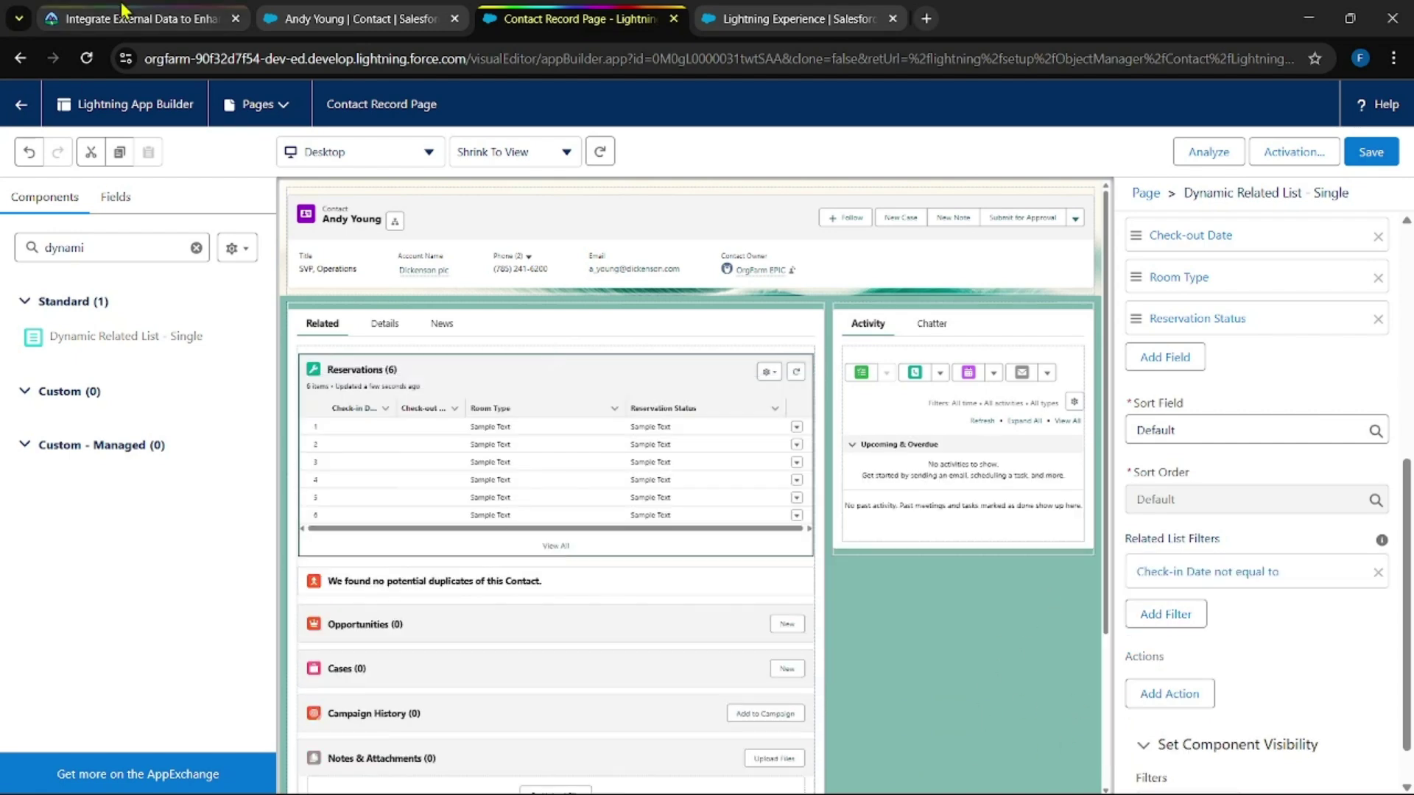
{"action": "left_click", "coordinate": [125, 15]}
Step: Save the edited Contact Record Page in Lightning App Builder
{"action": "scroll", "coordinate": [468, 480], "scroll_direction": "down", "scroll_amount": 1}
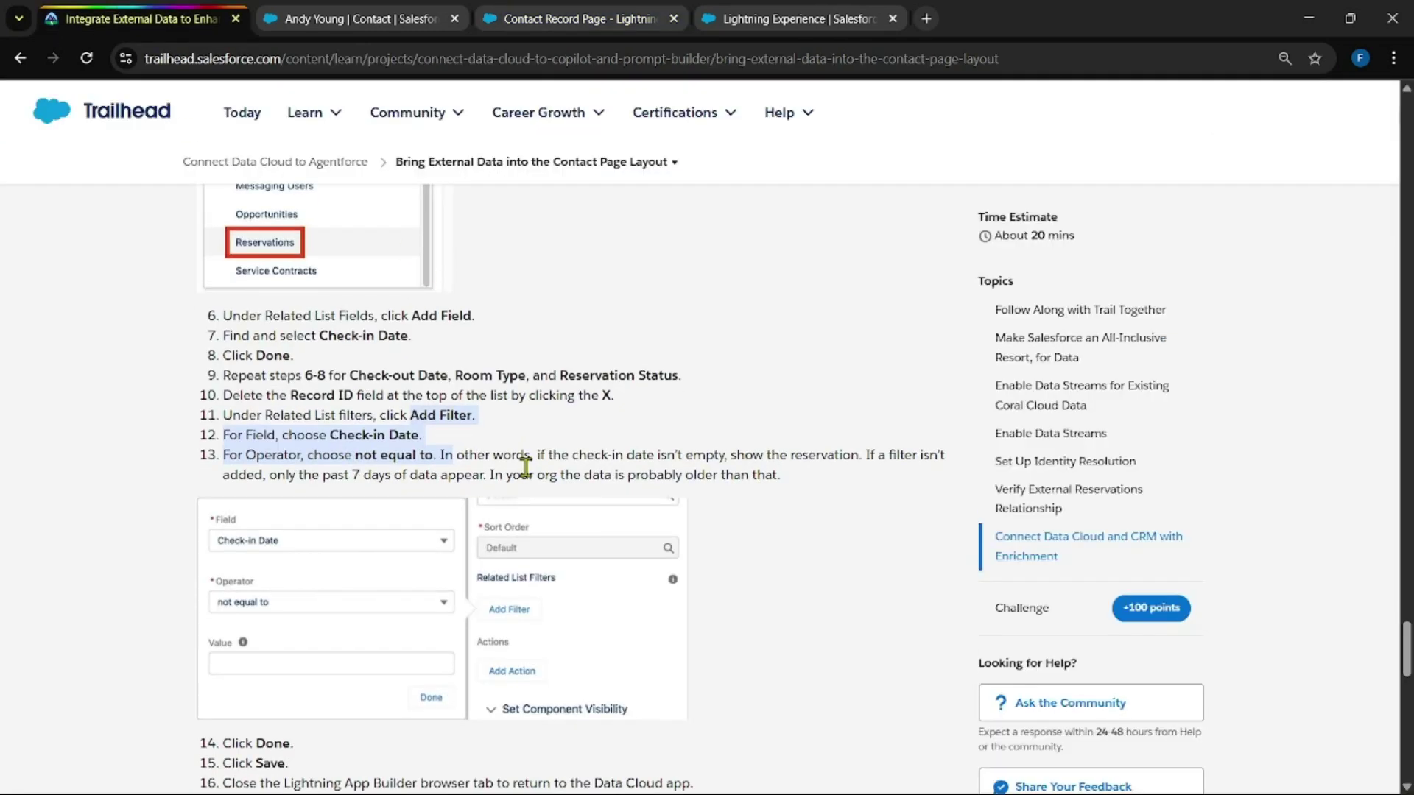
{"action": "scroll", "coordinate": [563, 472], "scroll_direction": "down", "scroll_amount": 4}
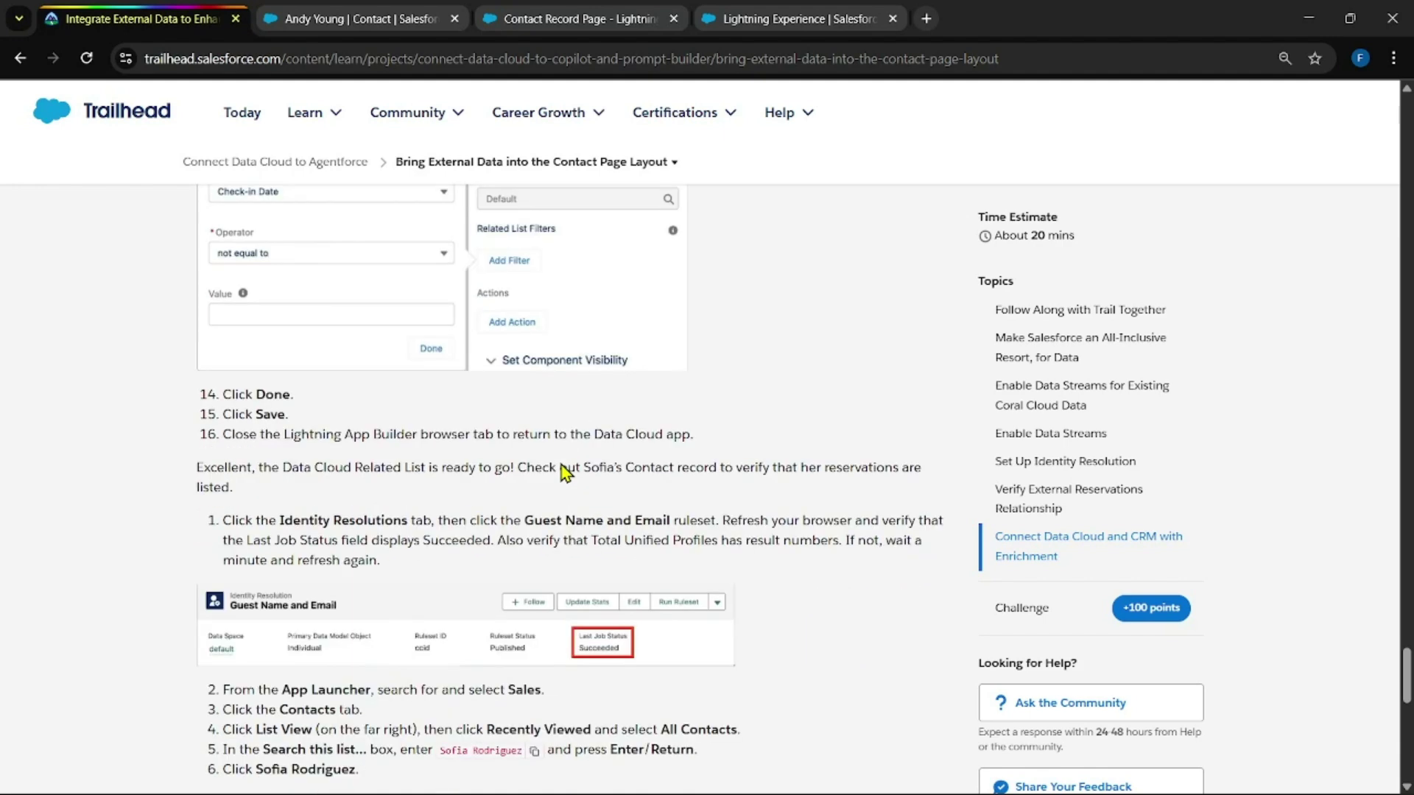
{"action": "key", "text": "ctrl+shift+Tab"}
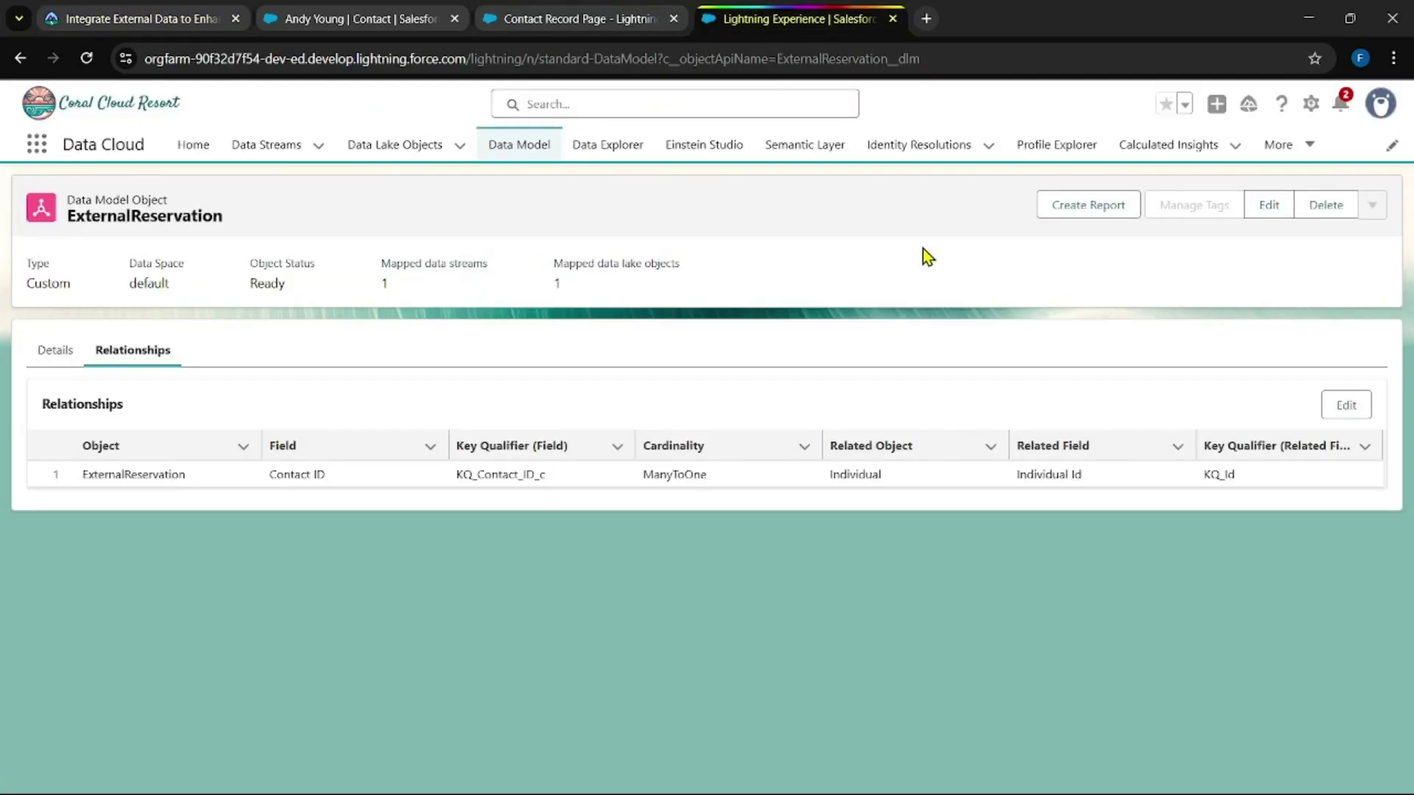
{"action": "key", "text": "ctrl+shift+Tab"}
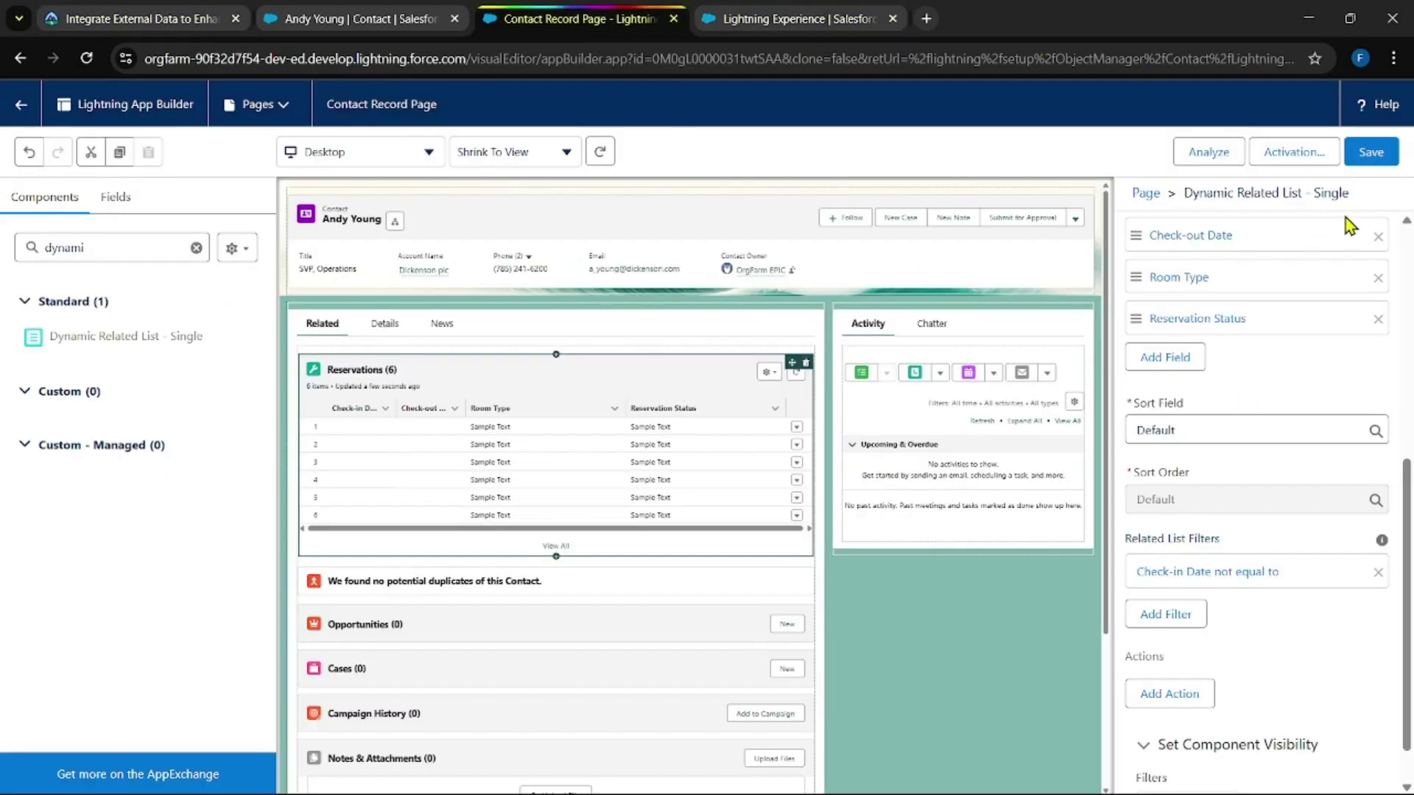
{"action": "left_click", "coordinate": [1364, 156]}
Step: Reload the contact record to confirm an empty Reservations (0) list, then return to Data Cloud
{"action": "left_click", "coordinate": [357, 18]}
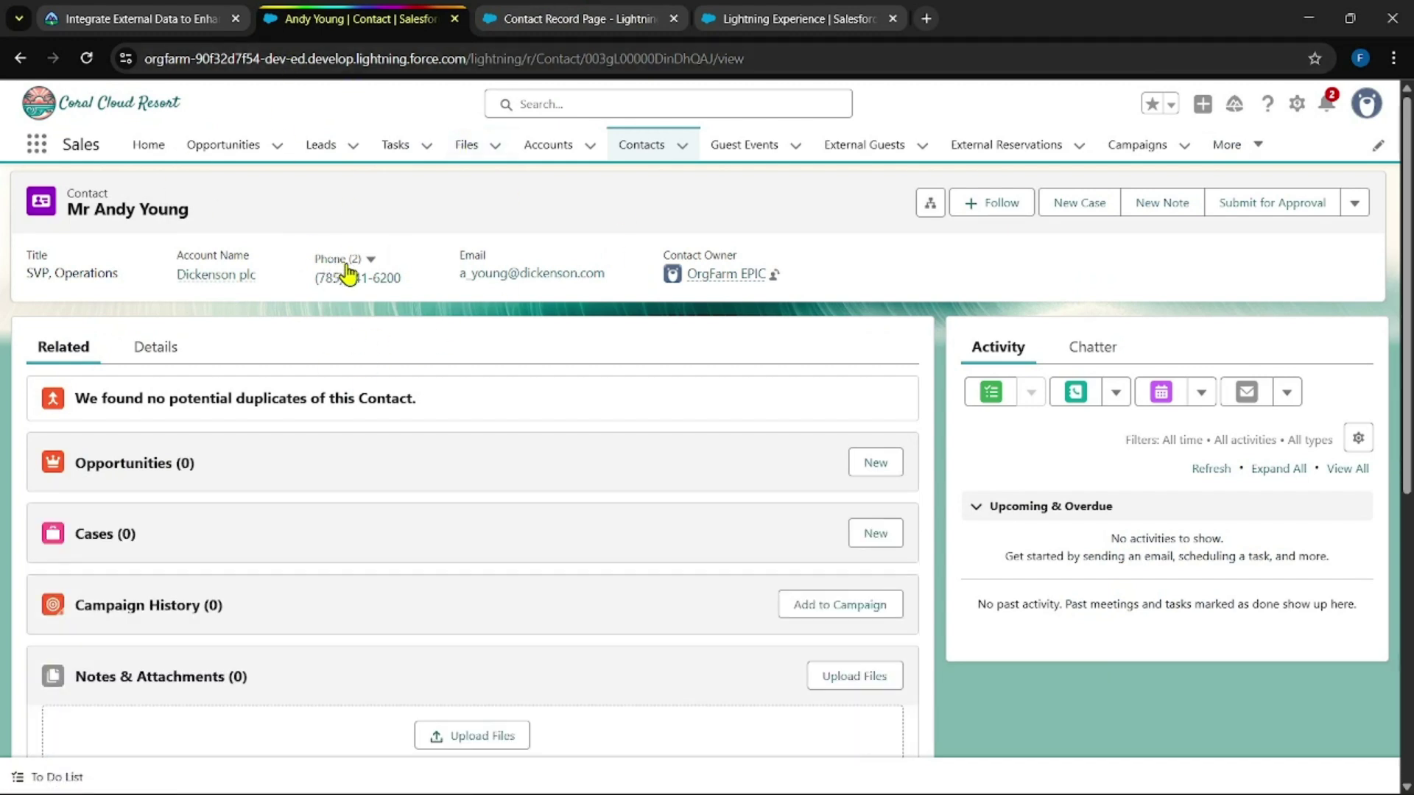
{"action": "key", "text": "F5"}
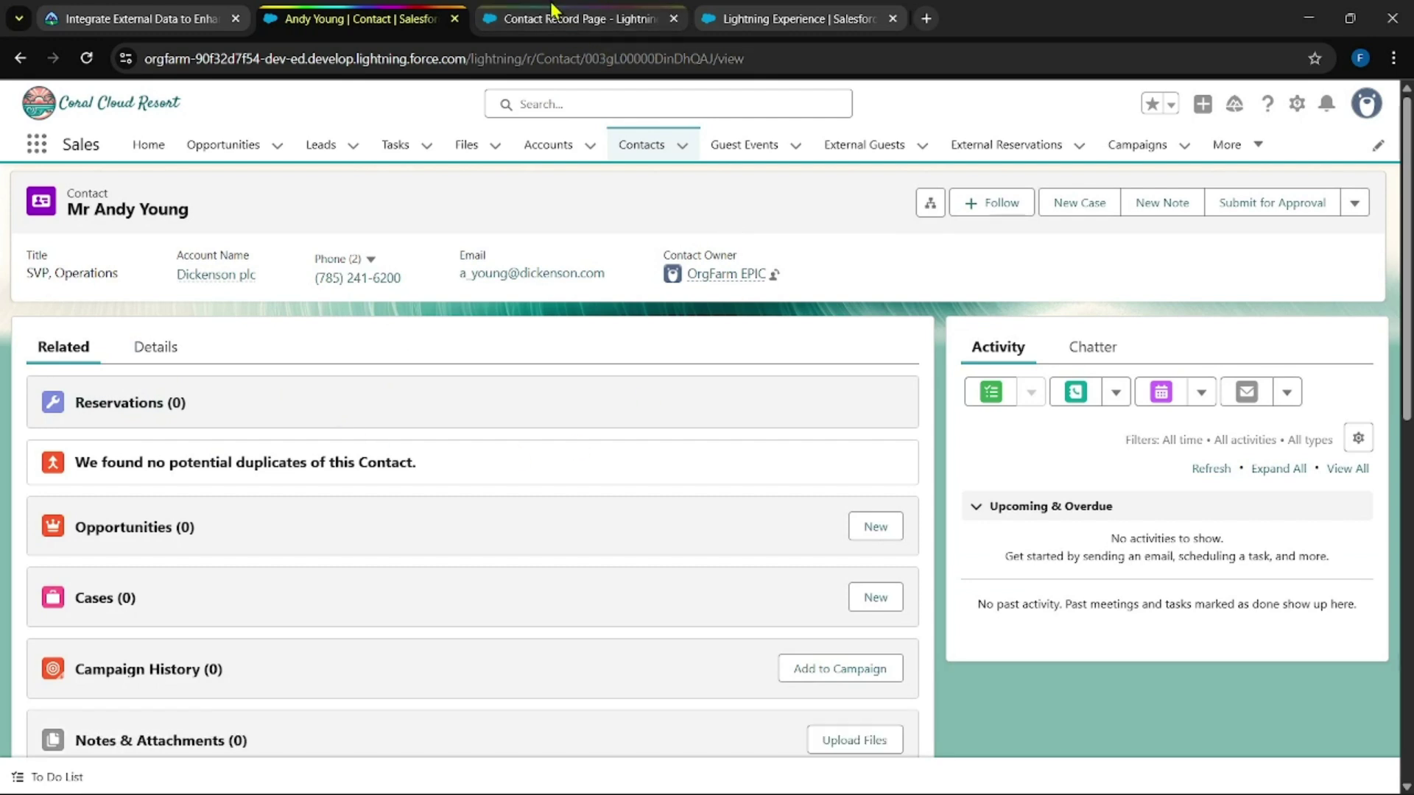
{"action": "left_click", "coordinate": [776, 10]}
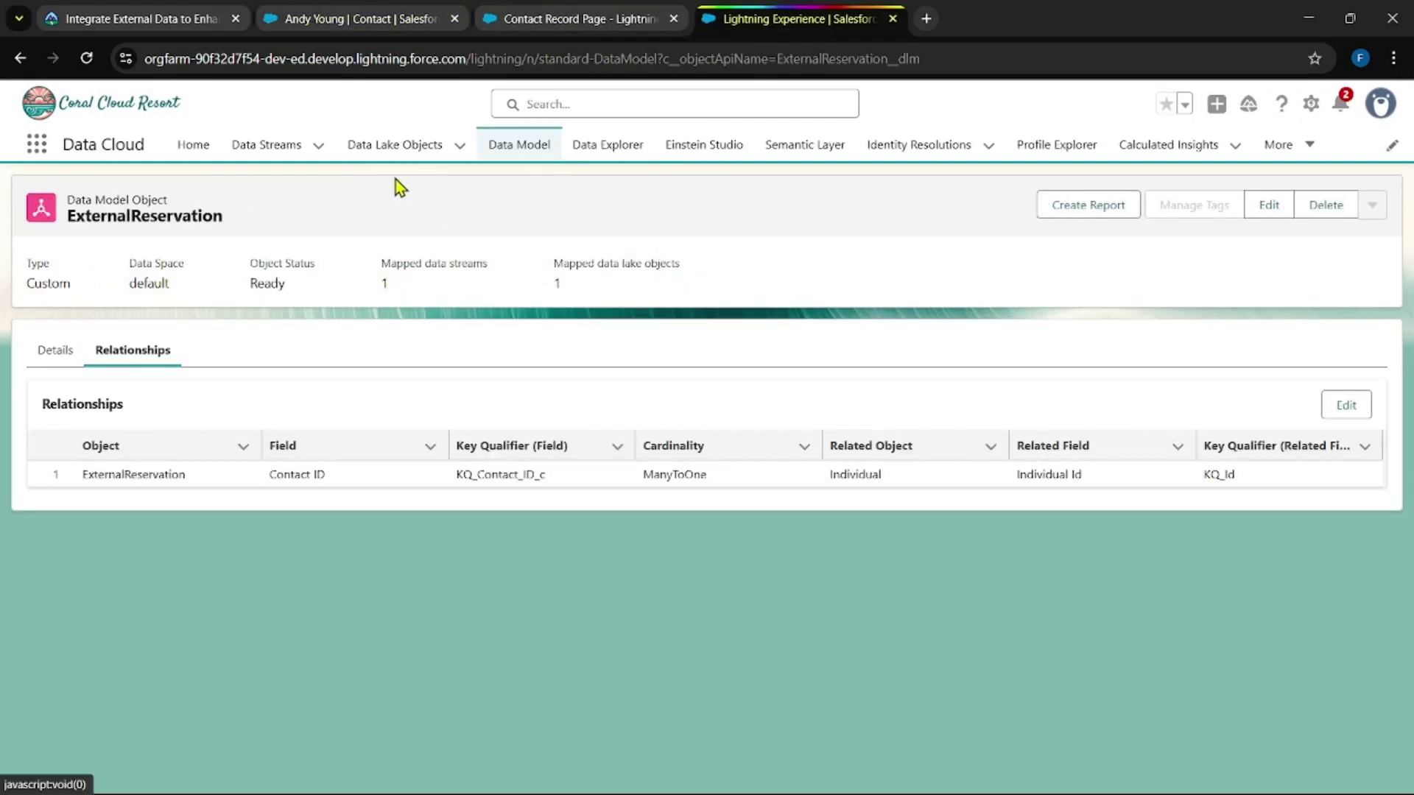
Step: Check that all three data streams succeeded and the Guest Name and Email ruleset job succeeded
{"action": "left_click", "coordinate": [261, 150]}
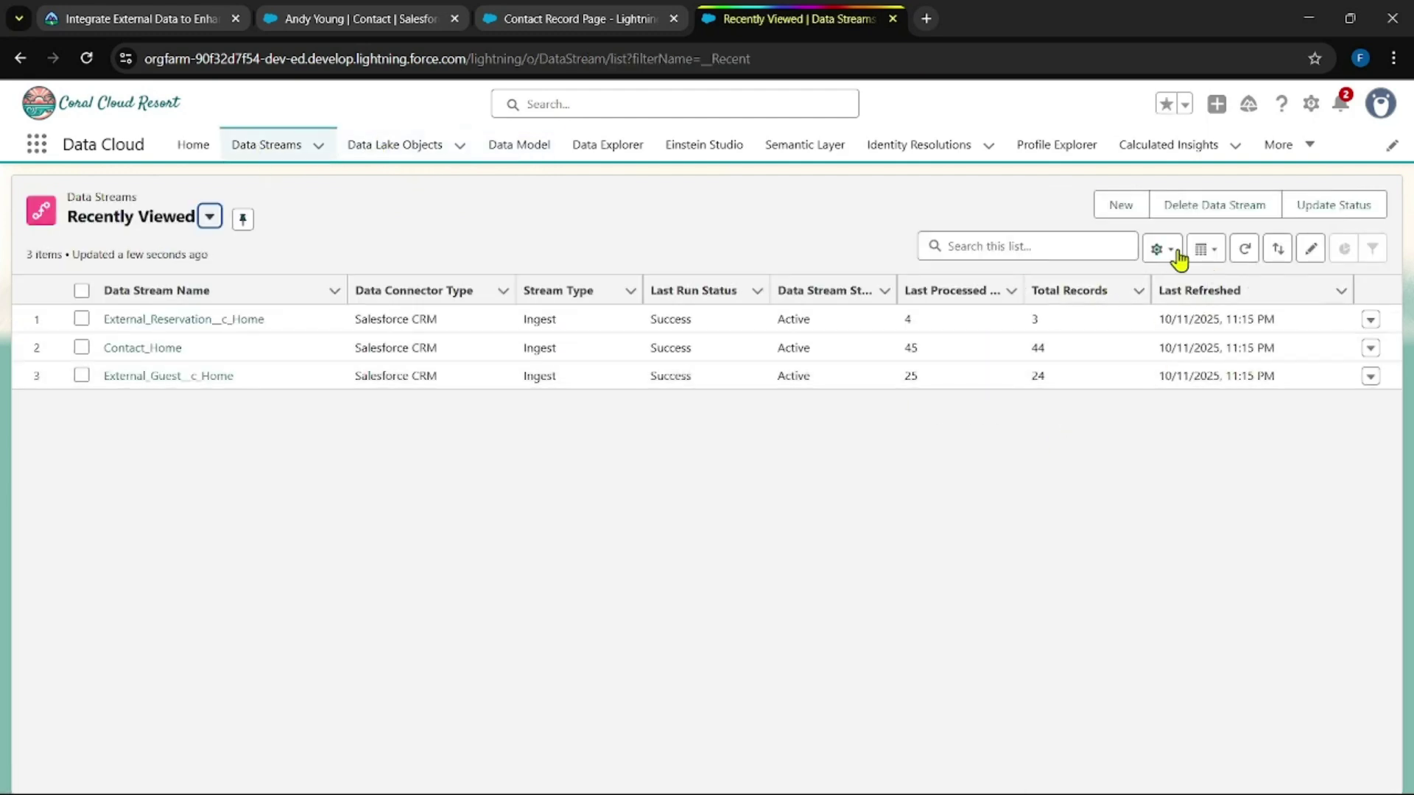
{"action": "left_click", "coordinate": [1246, 250]}
{"action": "left_click", "coordinate": [881, 151]}
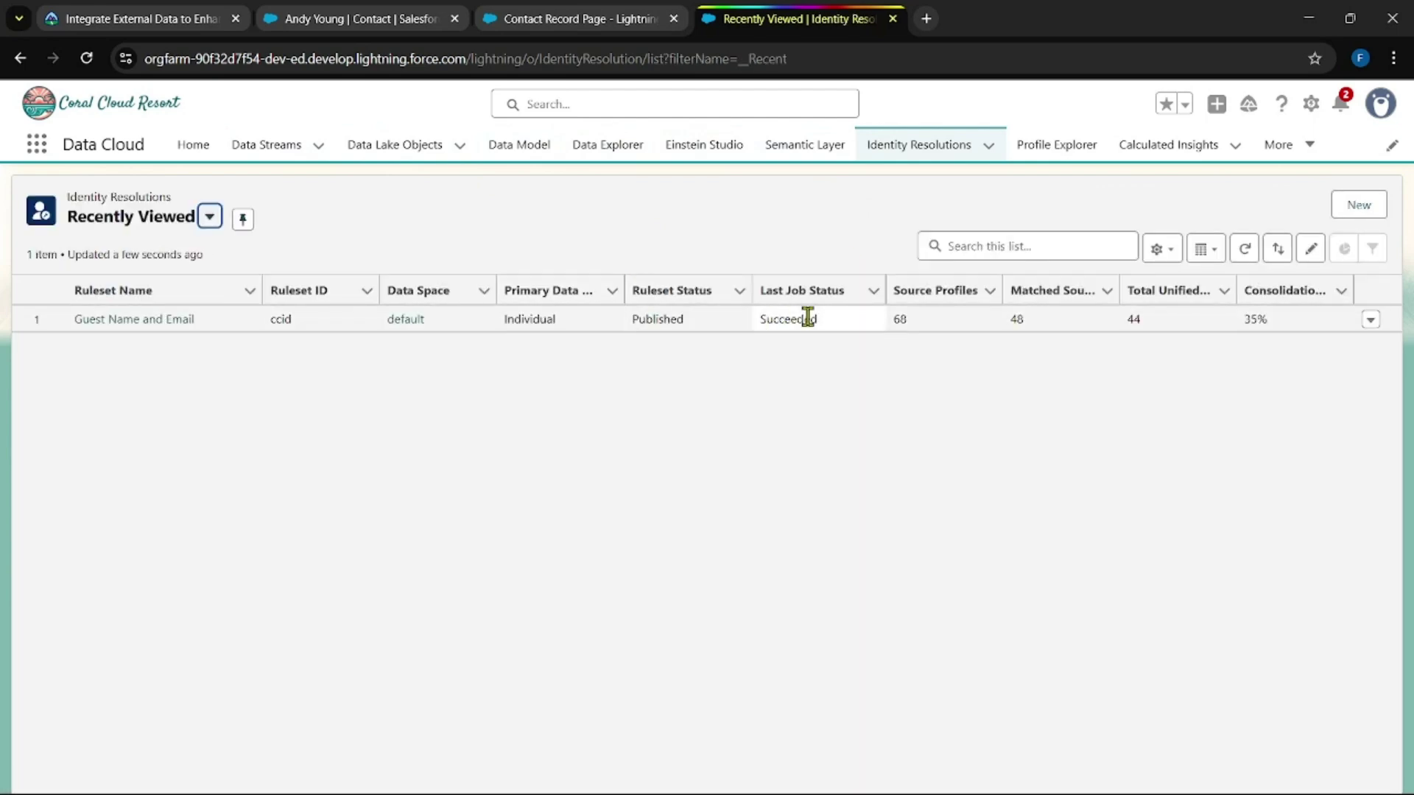
Step: Verify the Trailhead step, earning 100 points and bringing the project to 66%
{"action": "left_click", "coordinate": [161, 16]}
{"action": "scroll", "coordinate": [693, 552], "scroll_direction": "down", "scroll_amount": 5}
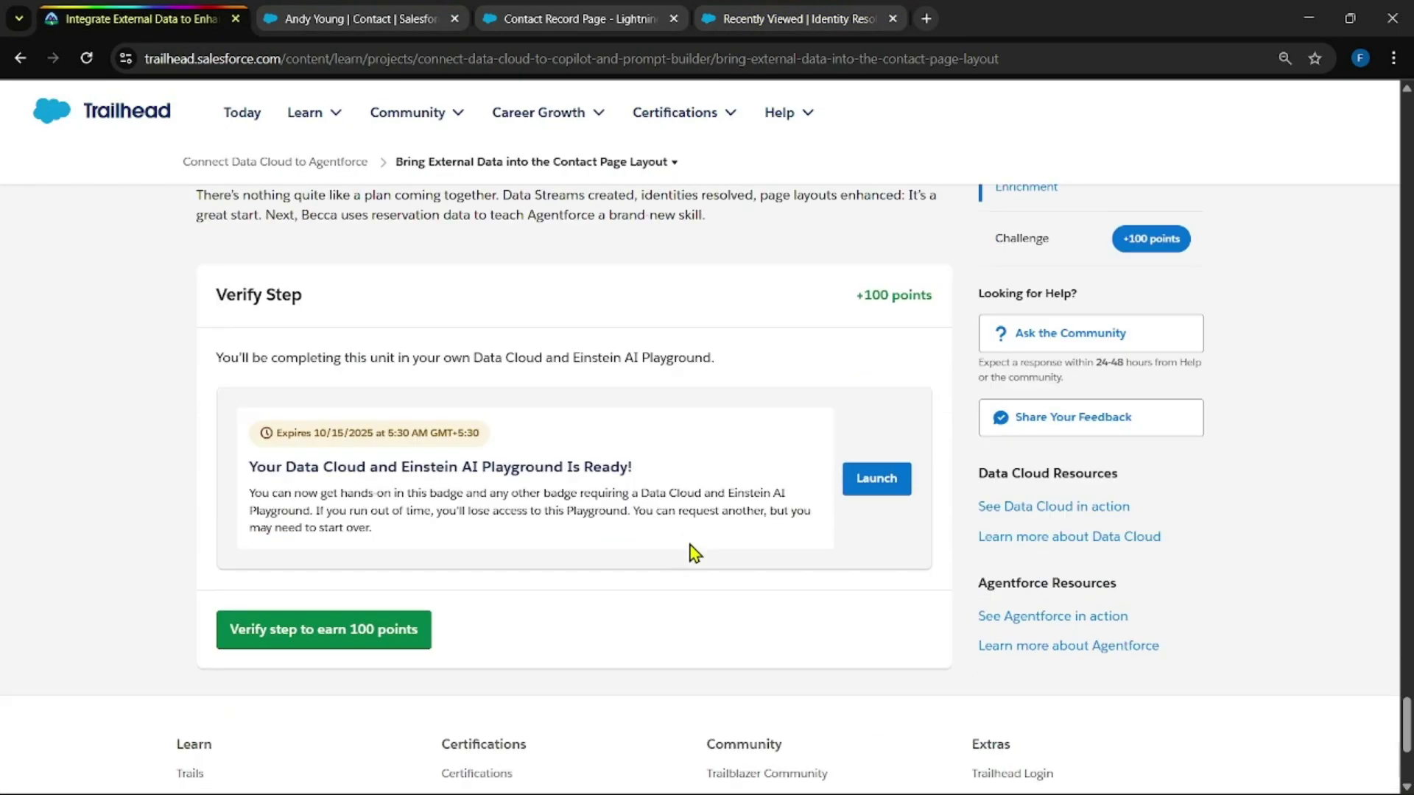
{"action": "scroll", "coordinate": [693, 552], "scroll_direction": "down", "scroll_amount": 4}
{"action": "left_click", "coordinate": [324, 324]}
{"action": "scroll", "coordinate": [846, 558], "scroll_direction": "up", "scroll_amount": 2}
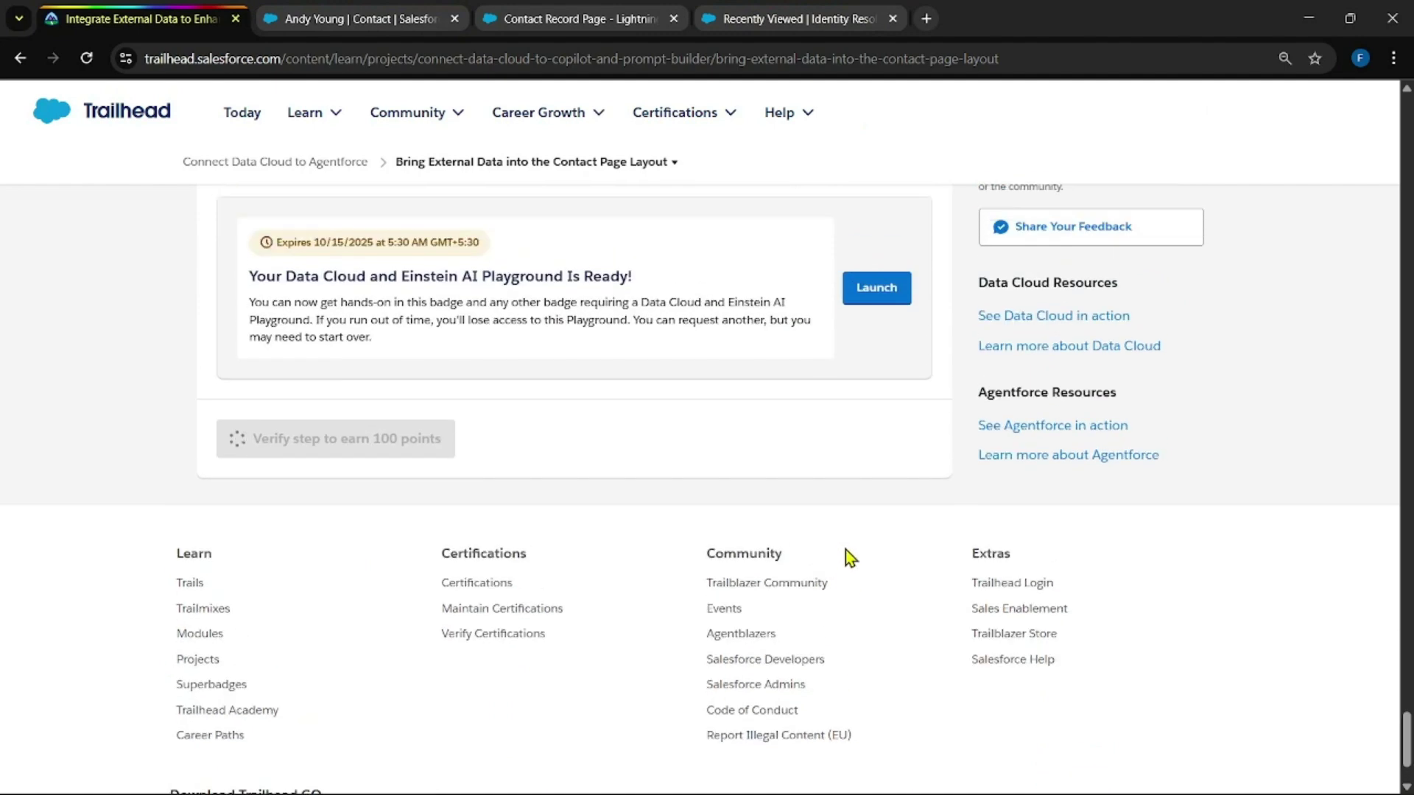
{"action": "scroll", "coordinate": [846, 551], "scroll_direction": "up", "scroll_amount": 4}
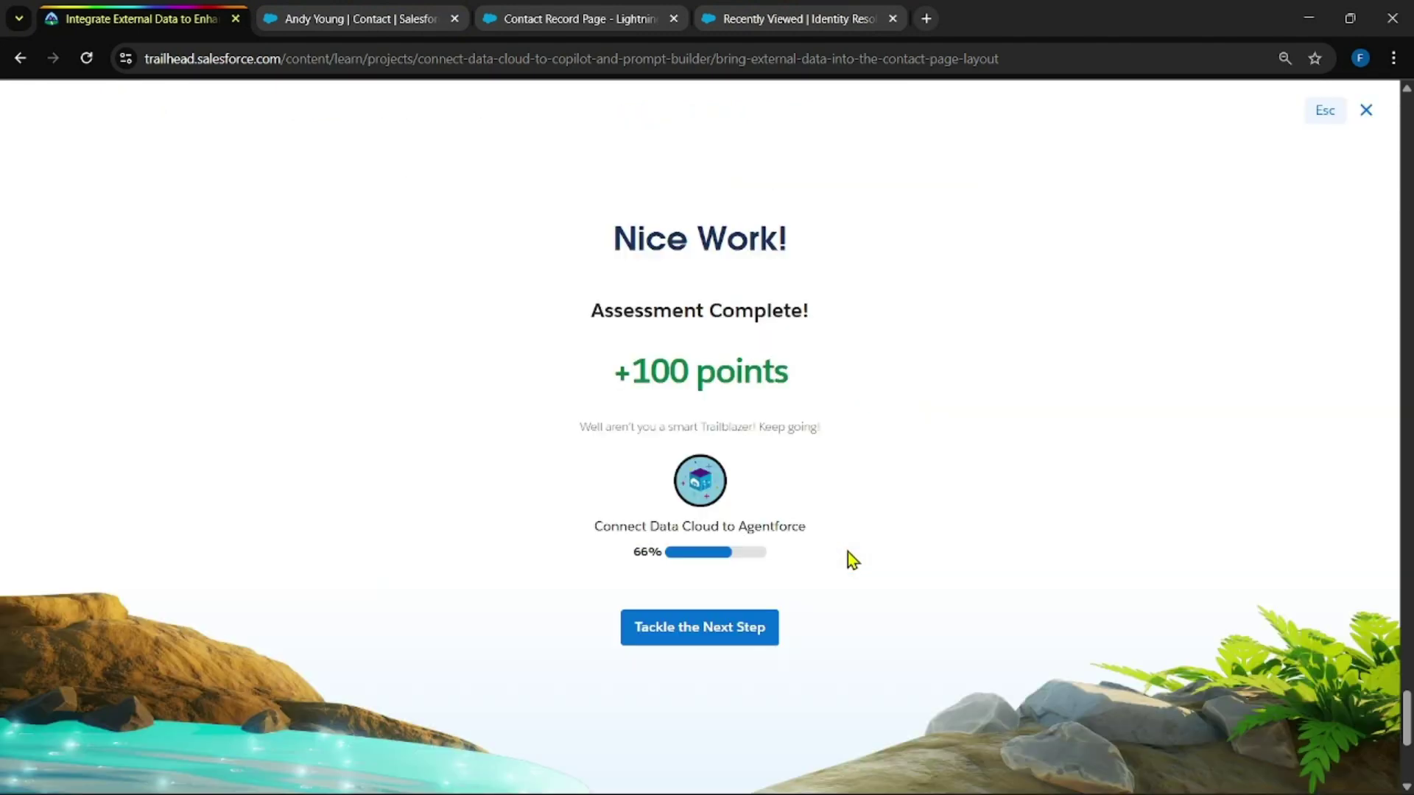